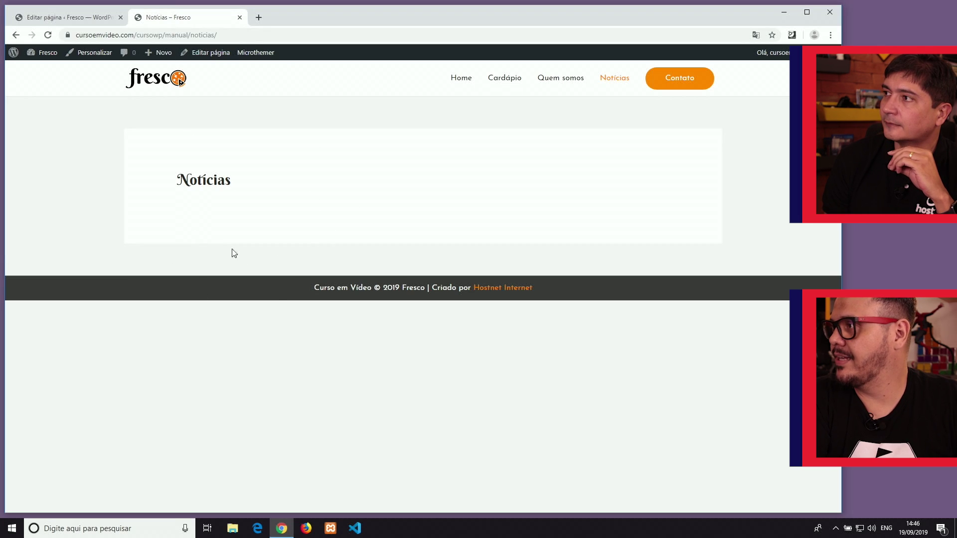
In the WordPress admin, list all posts and move the draft post "Olá, mundo!" to the trash.
click(65, 23)
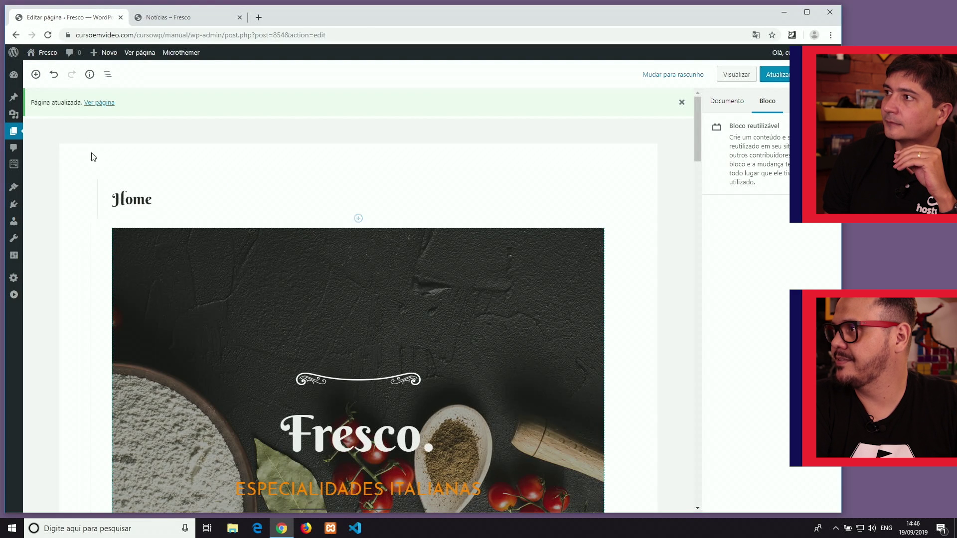
click(13, 294)
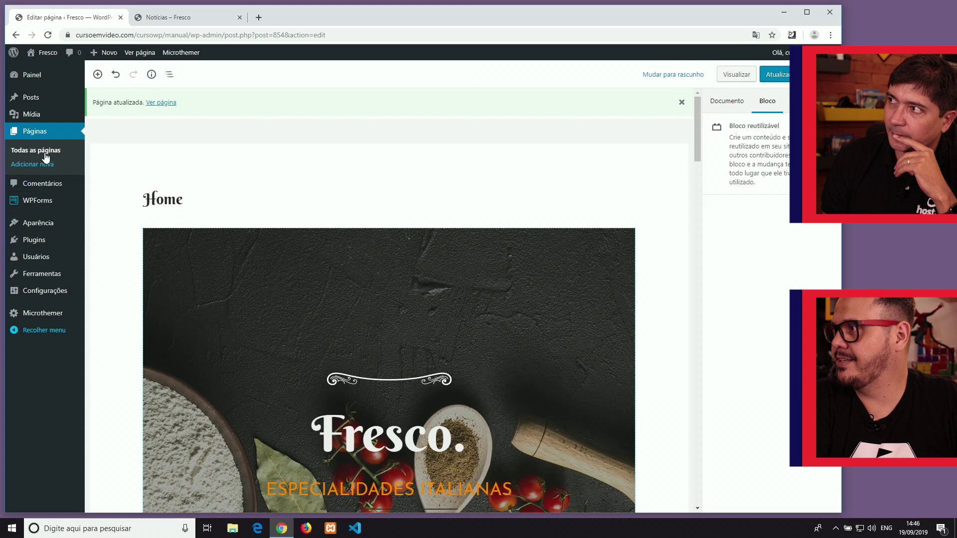
click(31, 135)
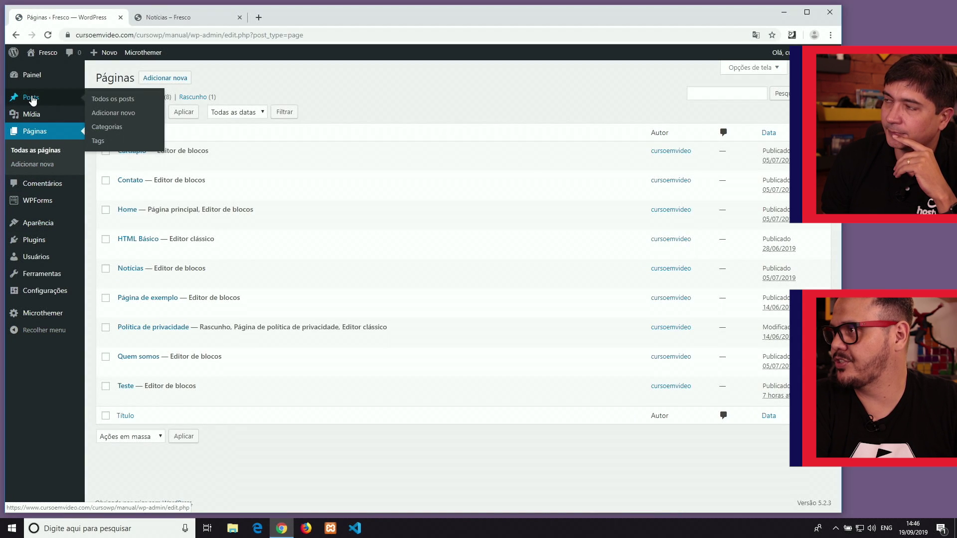
click(32, 99)
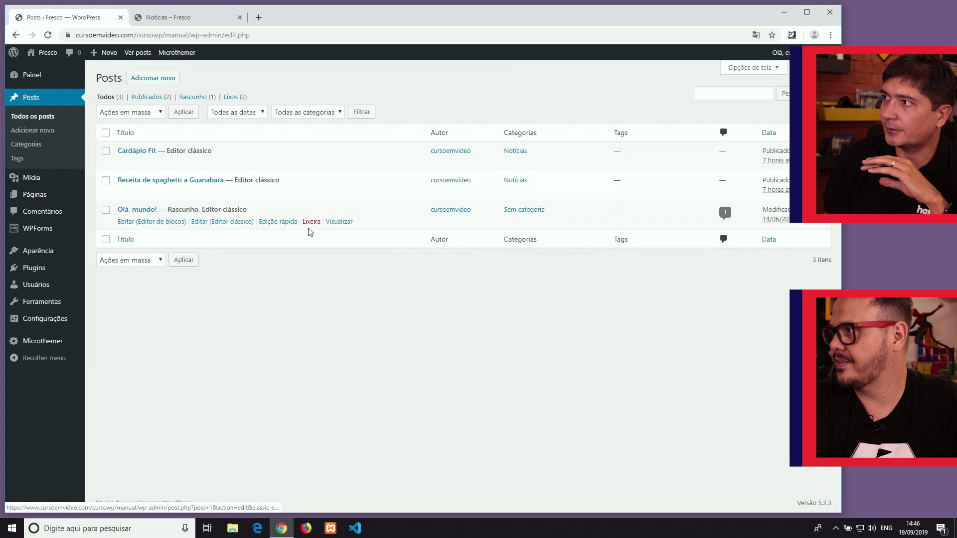
click(313, 222)
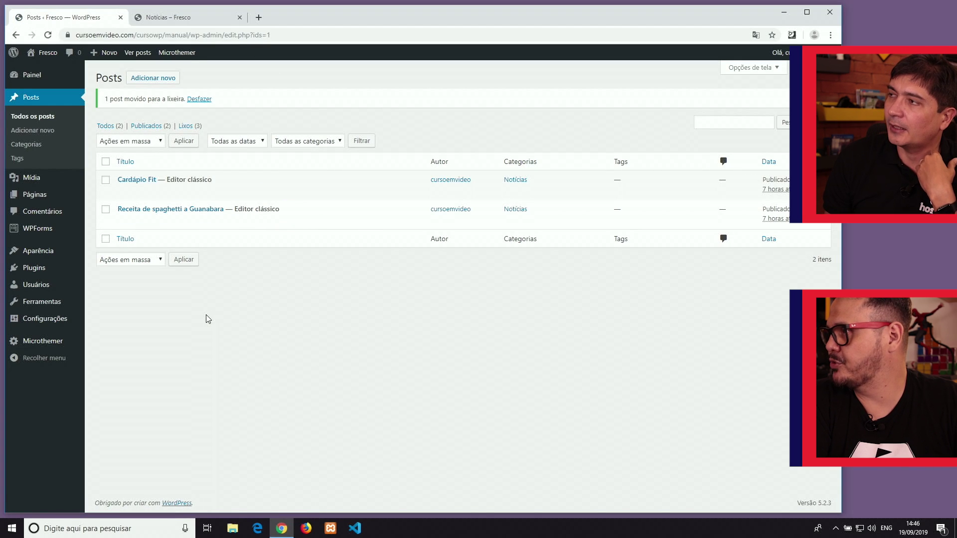
Permanently delete all trashed posts by emptying the trash, and return to the full post list.
click(191, 130)
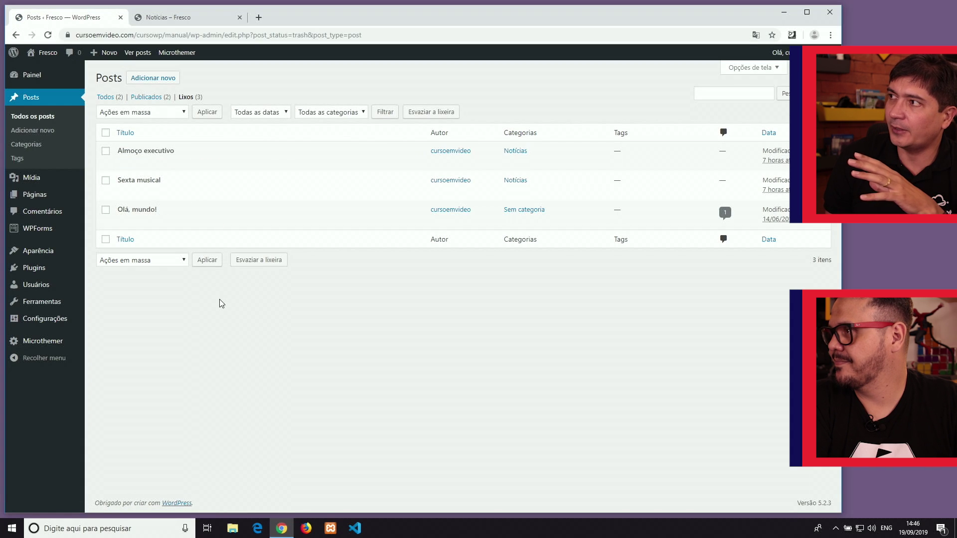
click(166, 113)
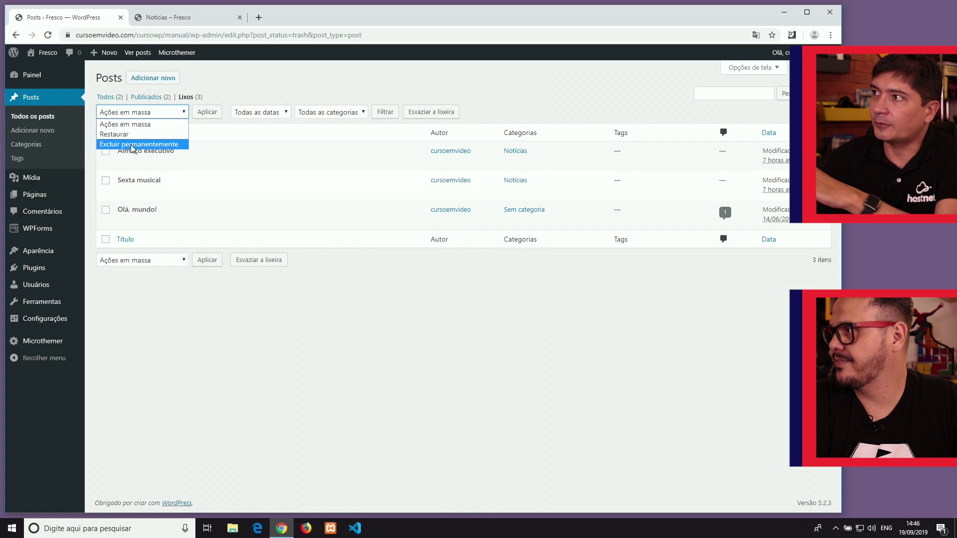
click(240, 298)
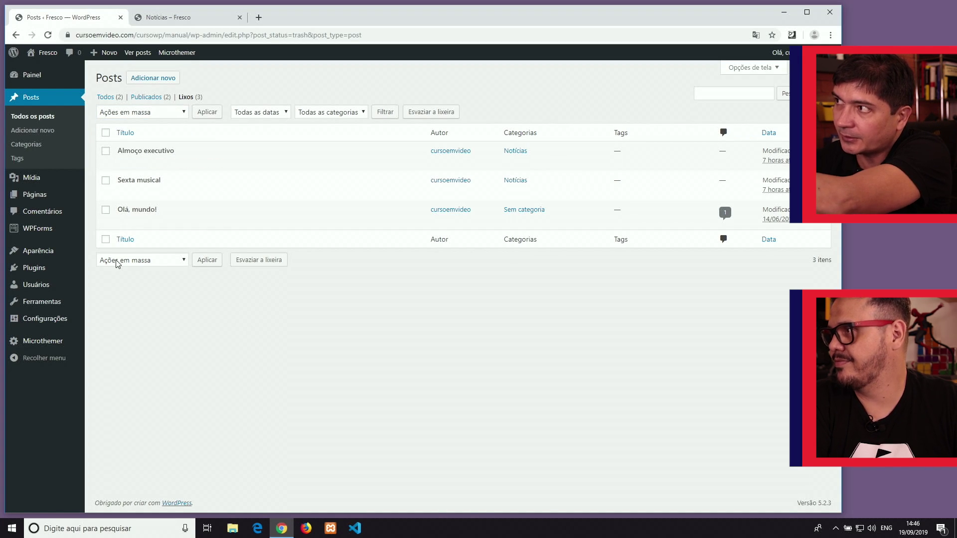
click(107, 133)
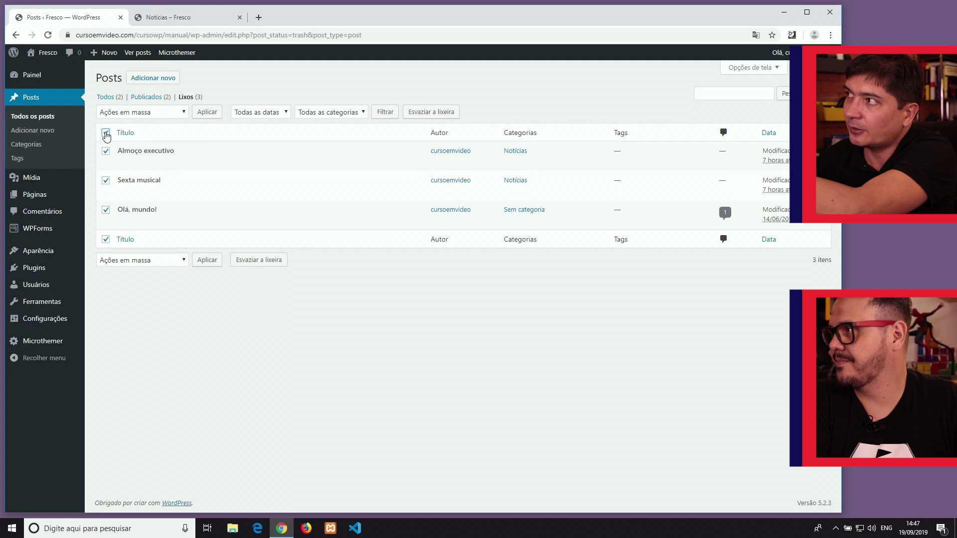
click(419, 113)
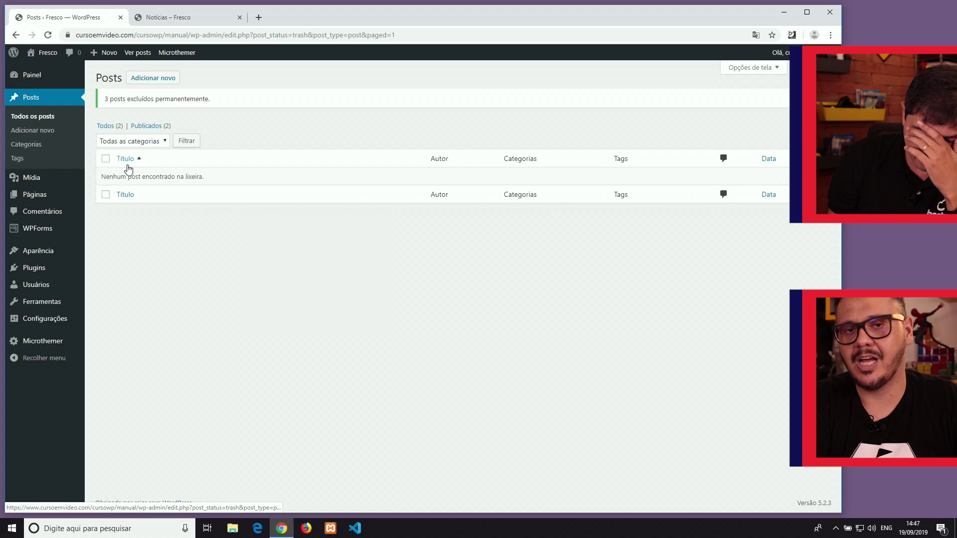
click(105, 128)
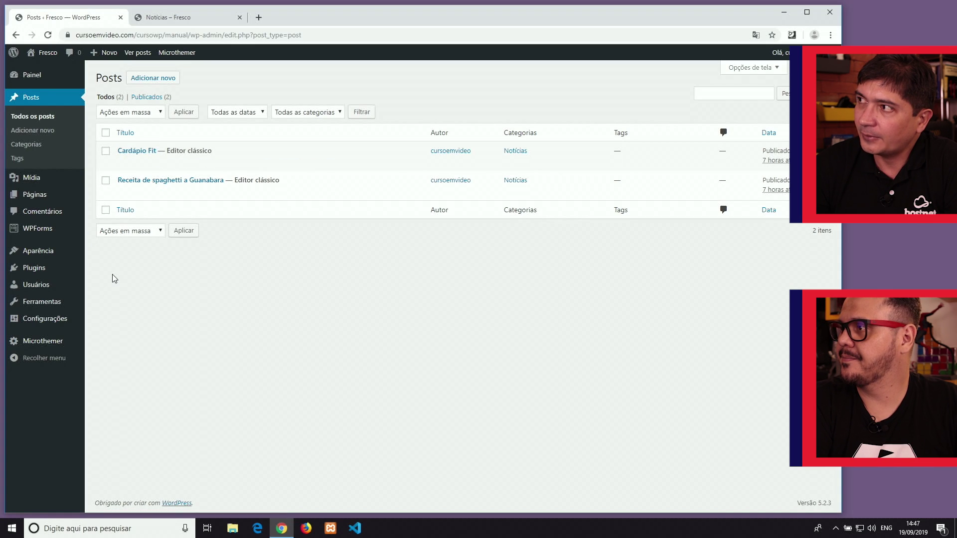
Add a post category named Eventos with Notícias as its parent, leaving the slug and description blank.
click(24, 145)
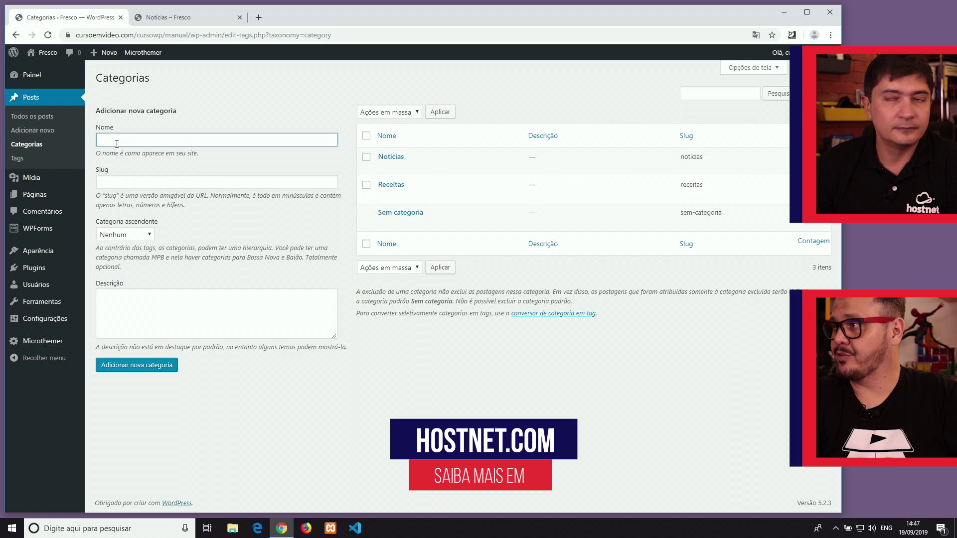
text(ventos)
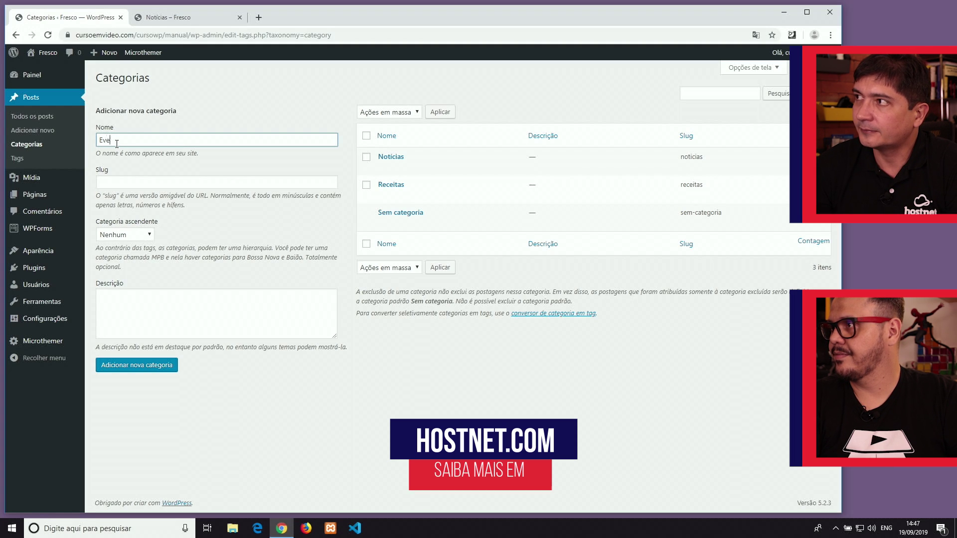
key(Tab)
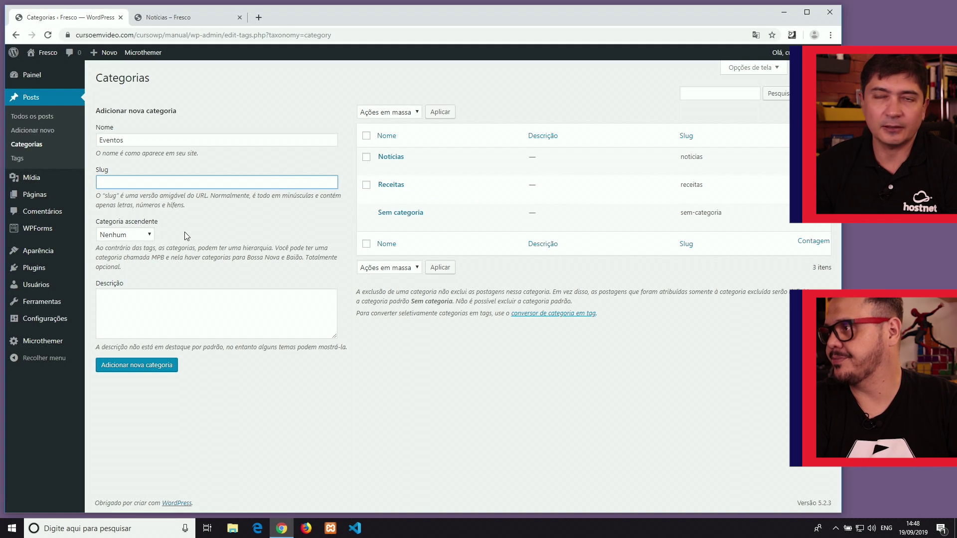
click(147, 240)
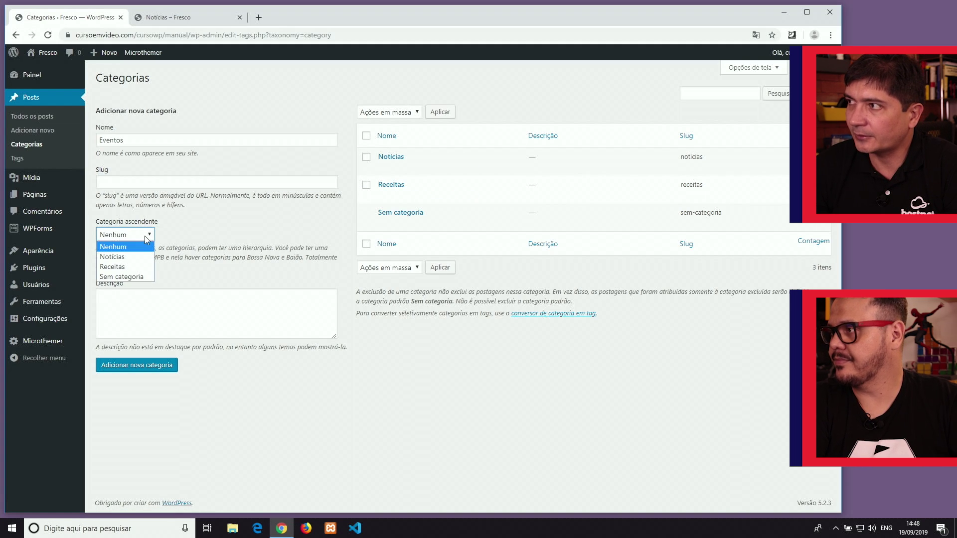
click(123, 260)
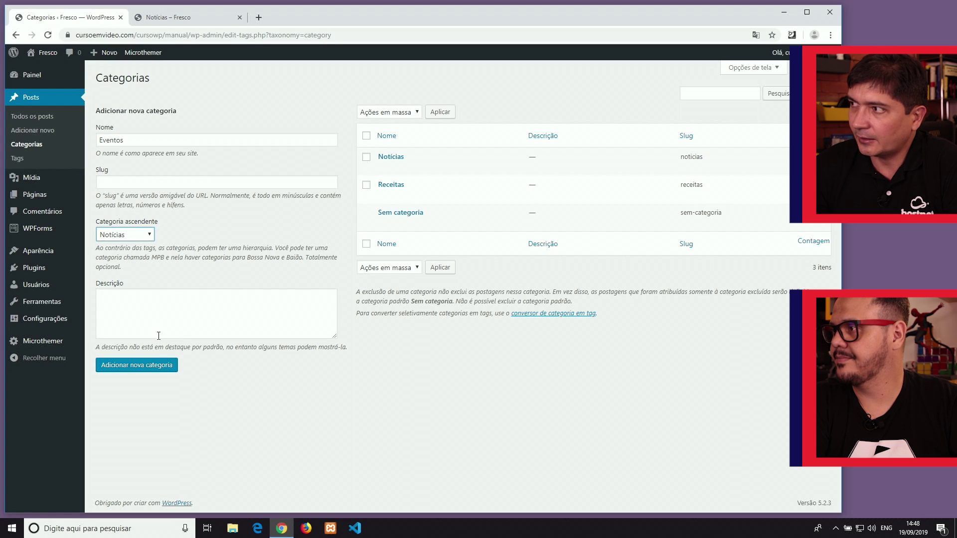
click(151, 305)
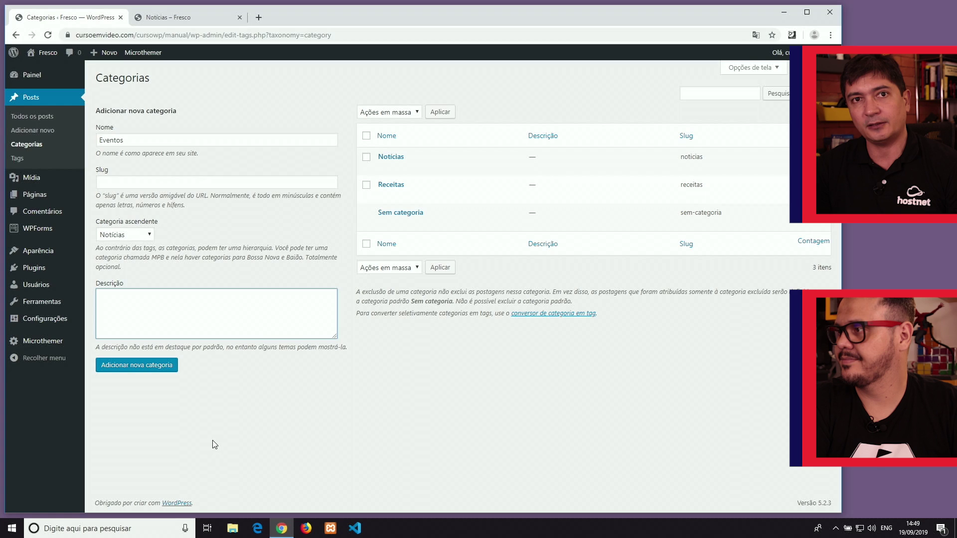
click(141, 367)
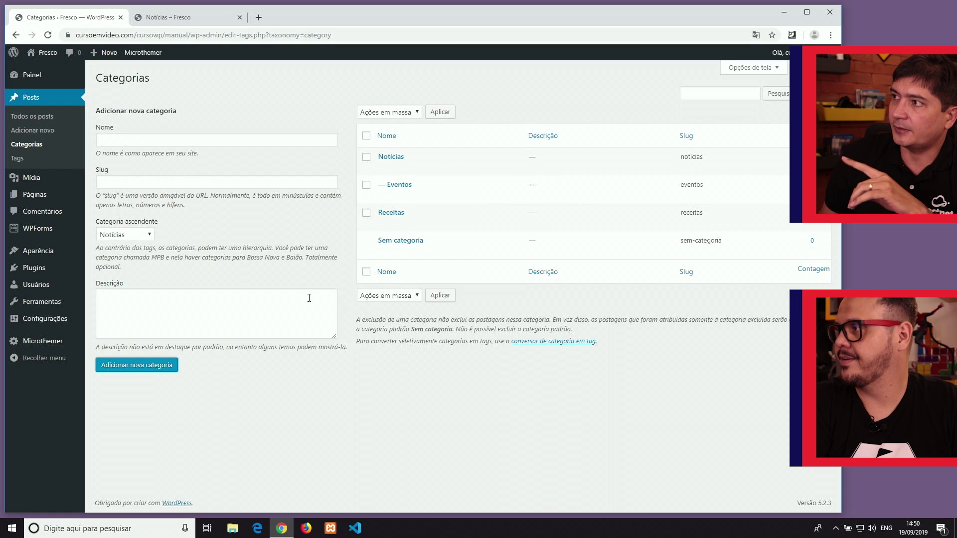
Add another category named Teste under the Notícias parent category.
click(157, 137)
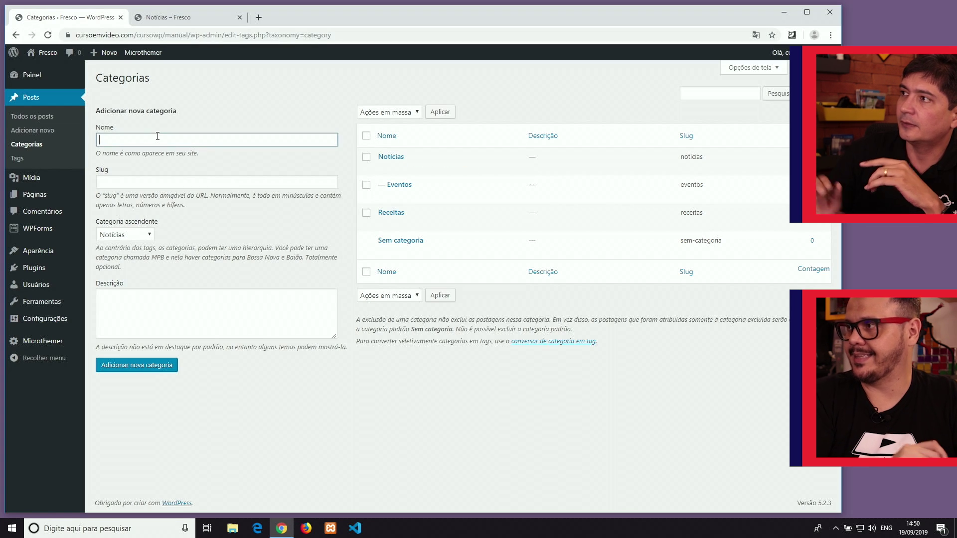
text(Teste)
click(122, 367)
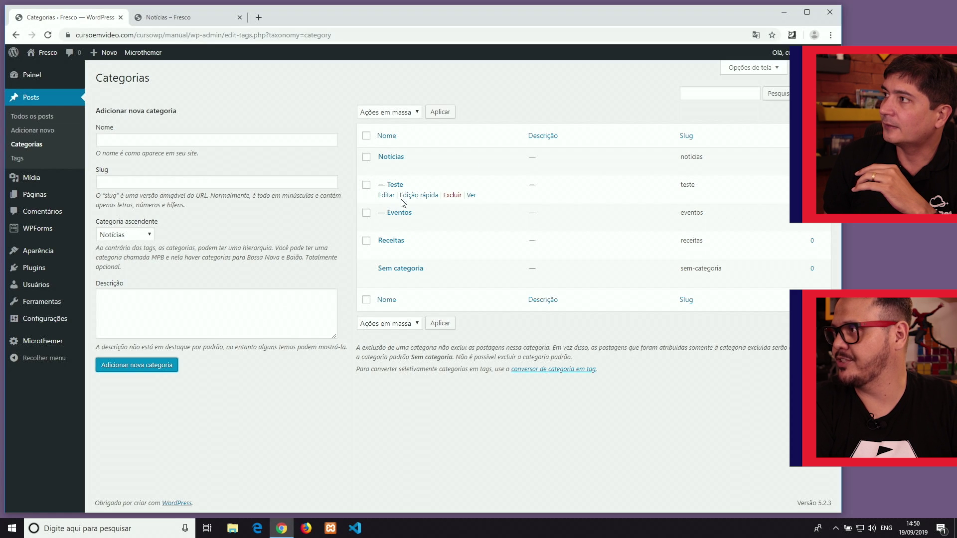
Edit the Teste category, set its parent category to Nenhum and save the update.
click(452, 195)
click(482, 126)
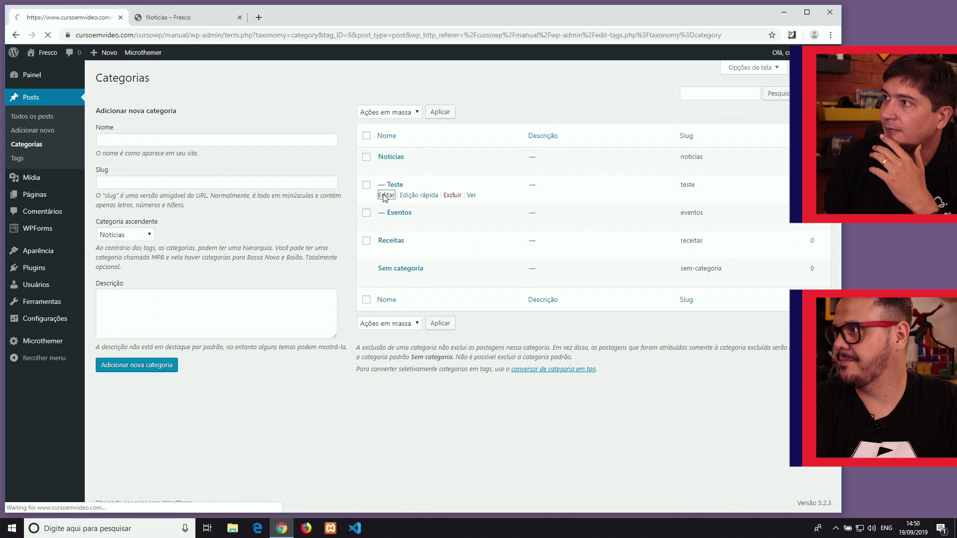
click(234, 198)
click(231, 209)
click(114, 333)
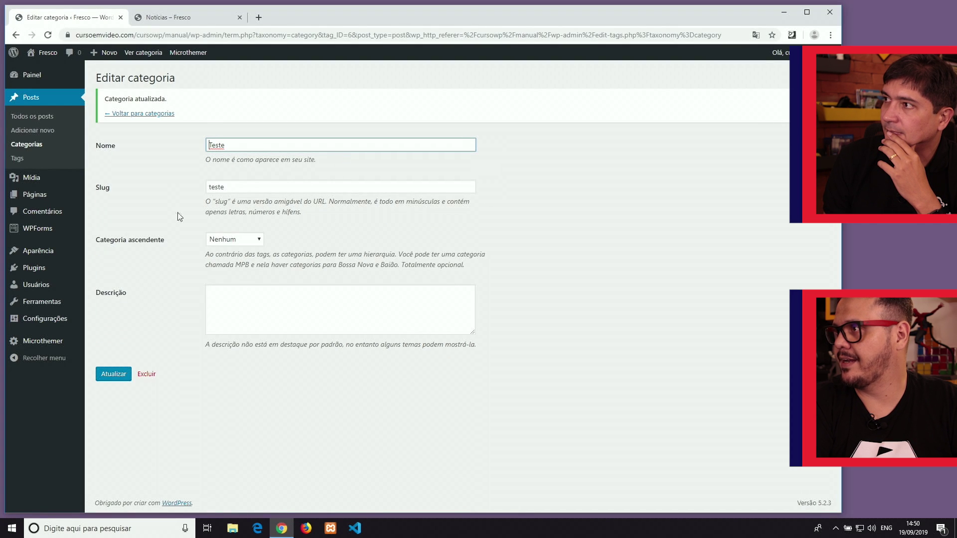
Return to the category list and permanently delete the Teste category.
click(147, 114)
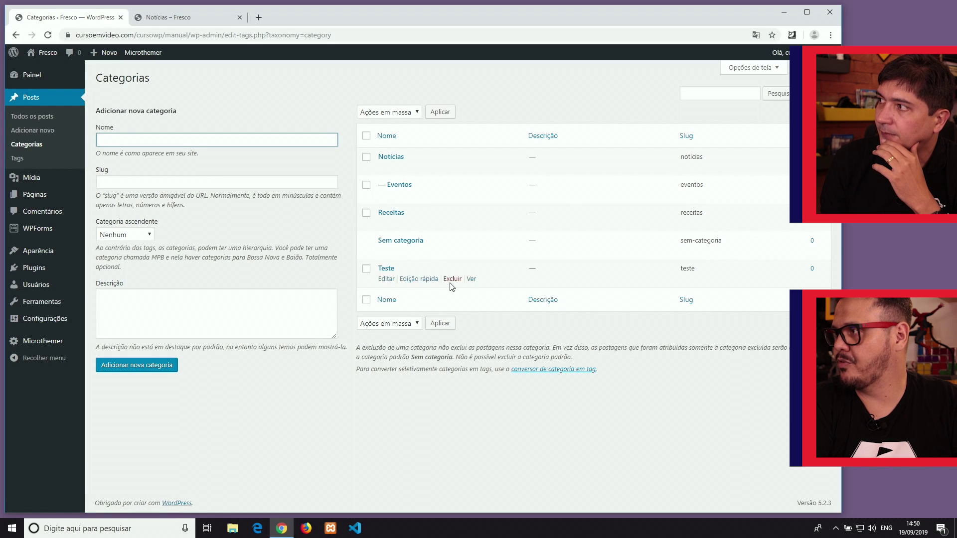
click(452, 280)
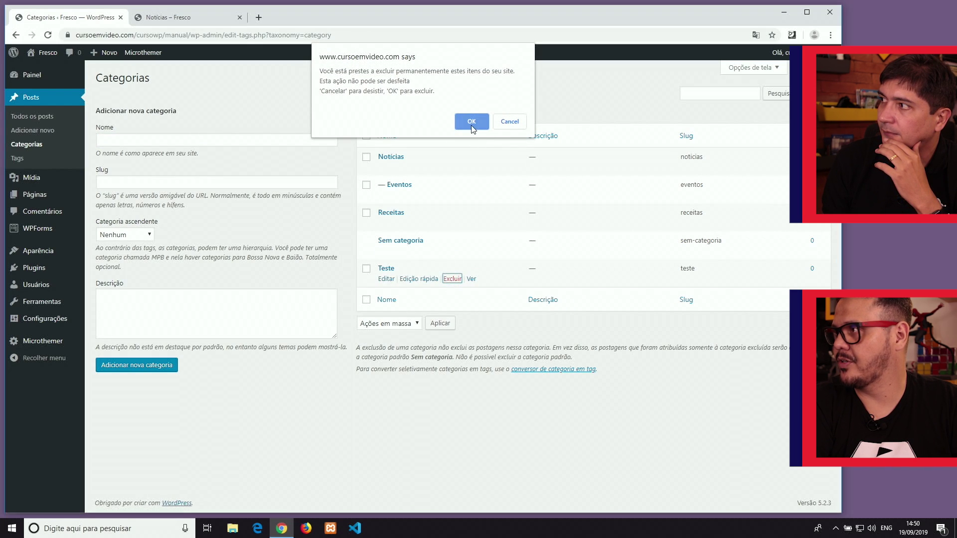
click(471, 122)
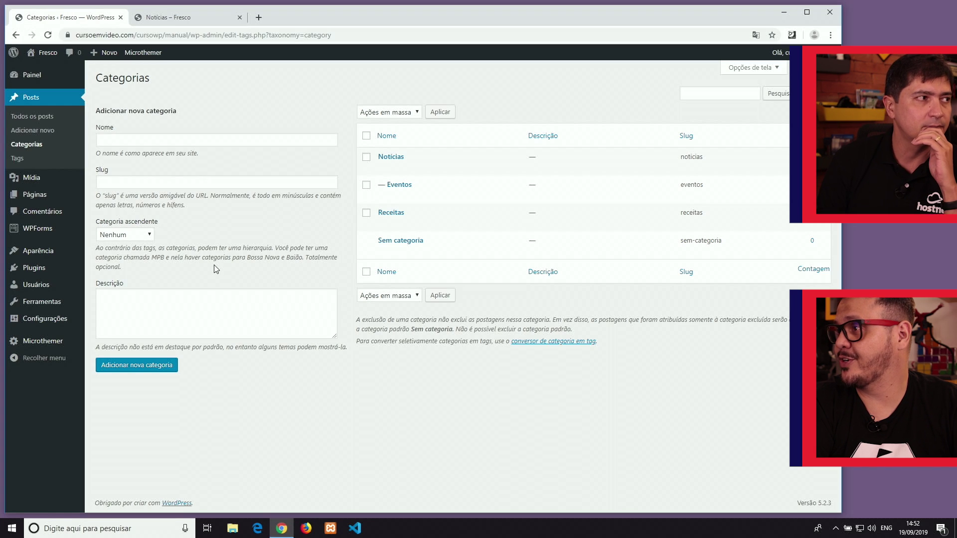
Add a post tag named Saladas with a blank slug and description, and check its generated slug.
click(21, 160)
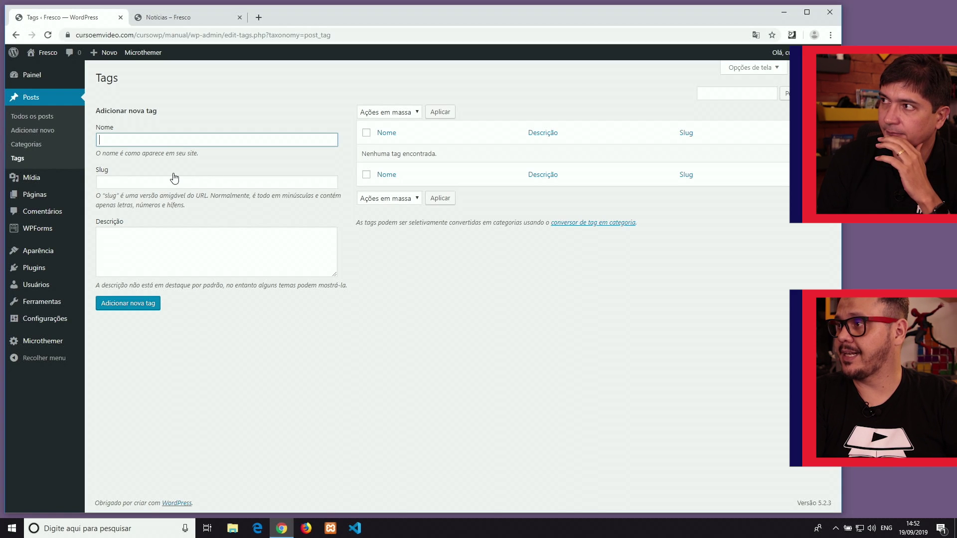
text(aladas)
click(118, 305)
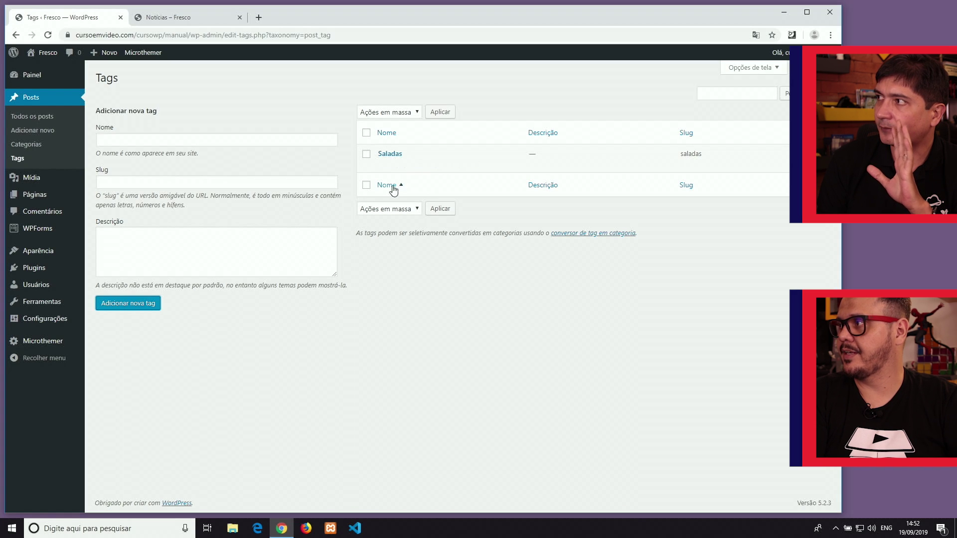
double_click(692, 152)
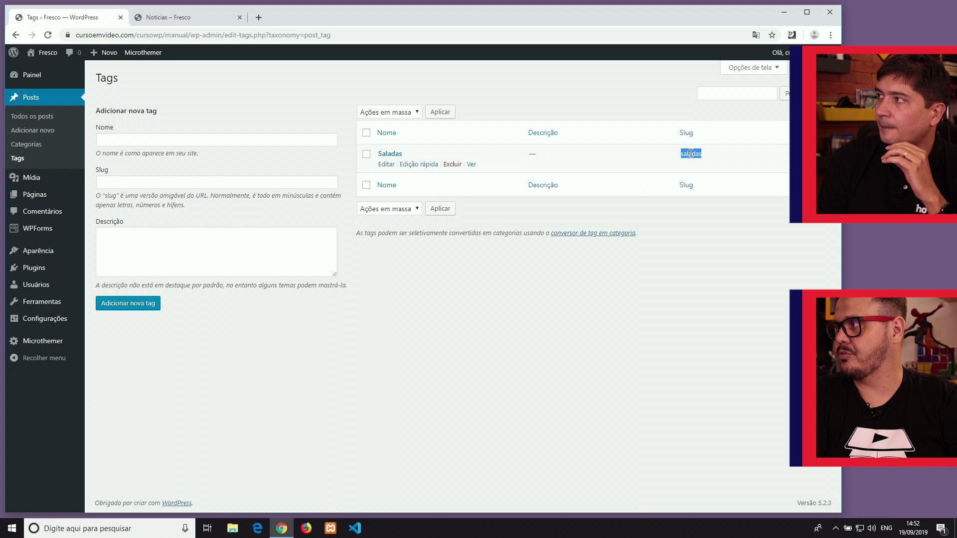
click(568, 304)
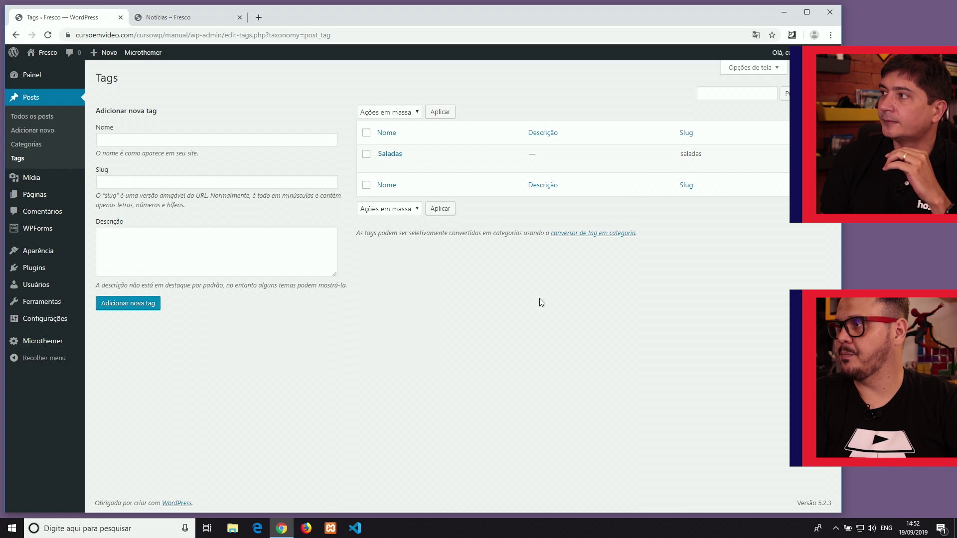
click(107, 182)
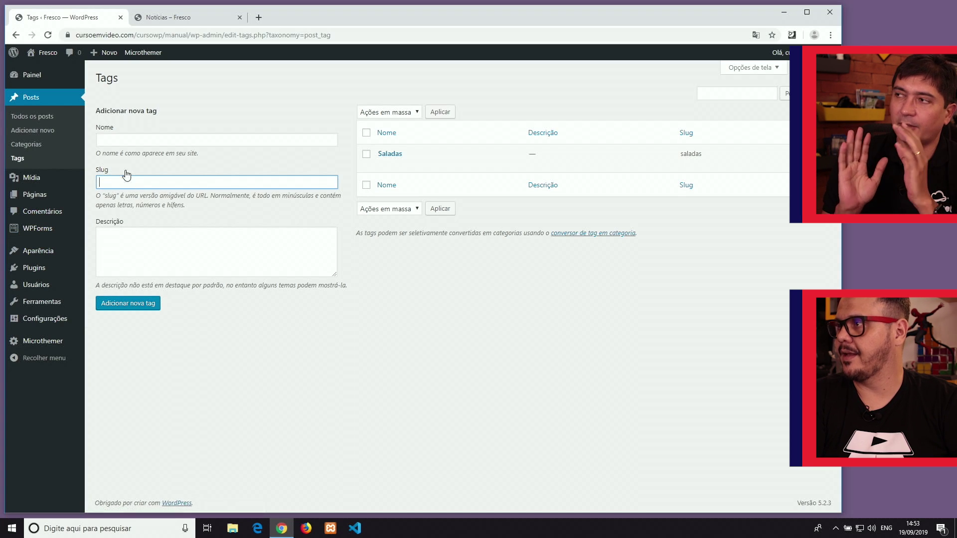
From the post list, start a new post and title it "Almoço Executivo".
click(29, 119)
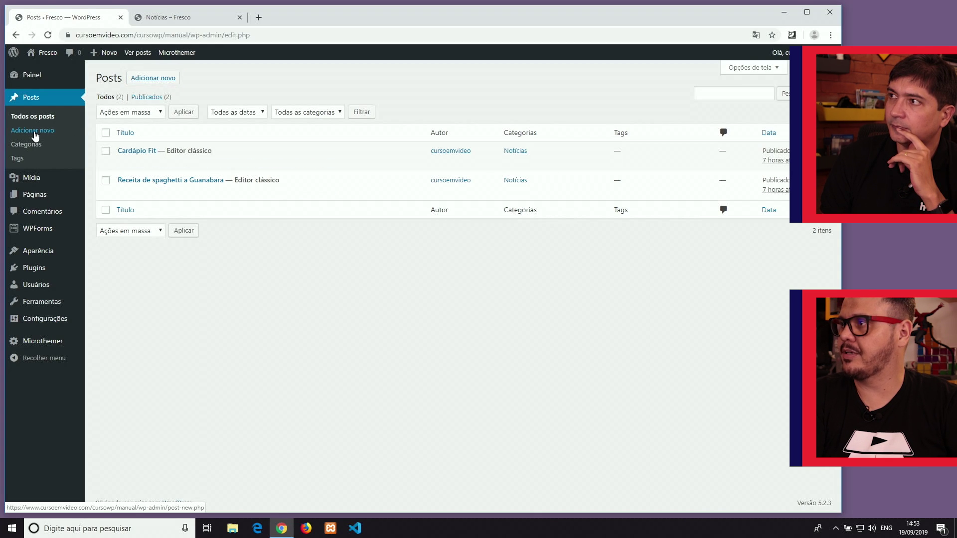
click(165, 79)
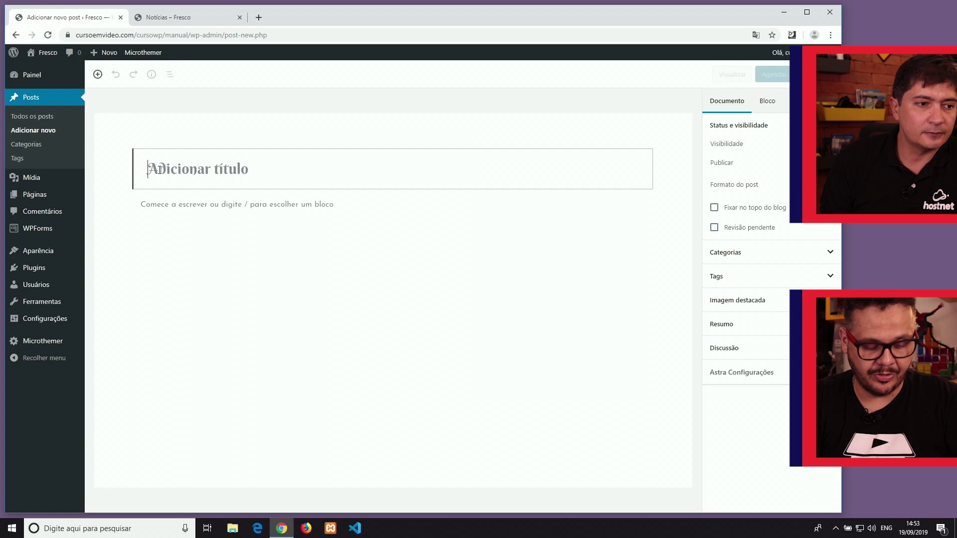
text(Almoço Executi)
key(BackSpace)
key(BackSpace)
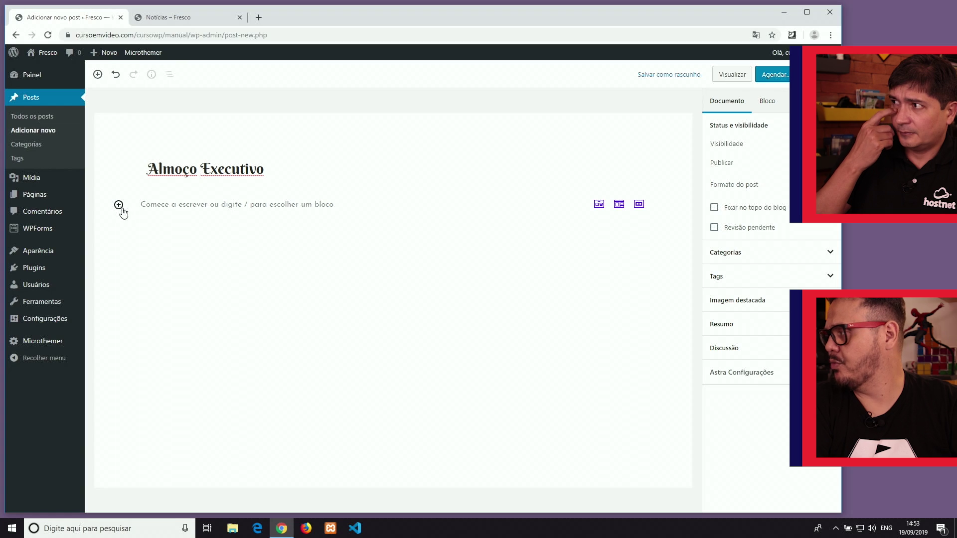
Add a paragraph block under the post title with the placeholder text running from "Nullam eleifend, risus at venenatis condimentum" to "mattis fermentum nisl.".
click(147, 204)
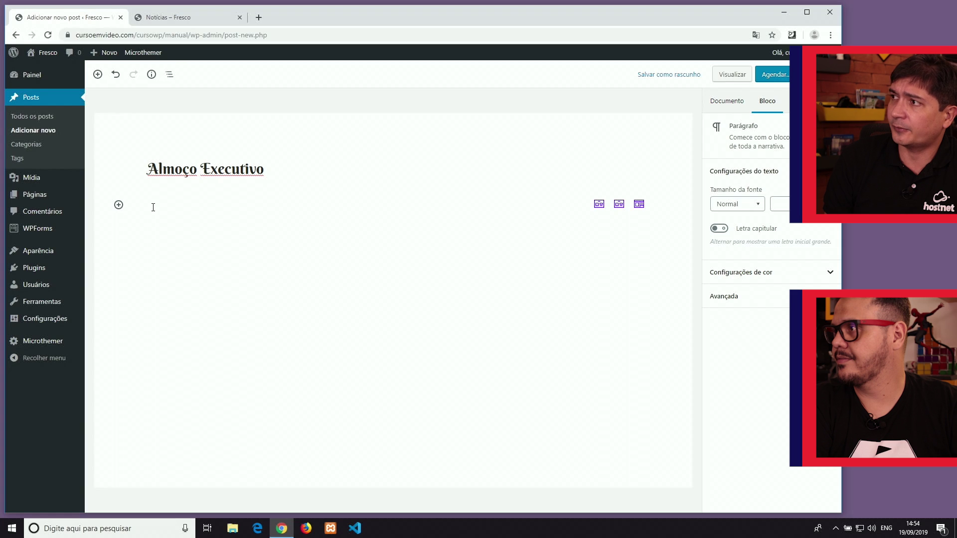
click(119, 205)
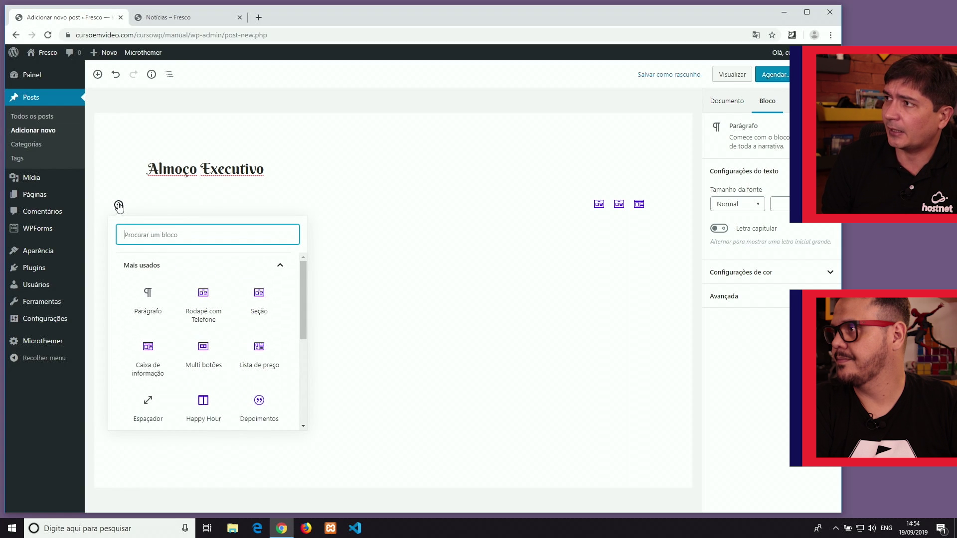
click(149, 299)
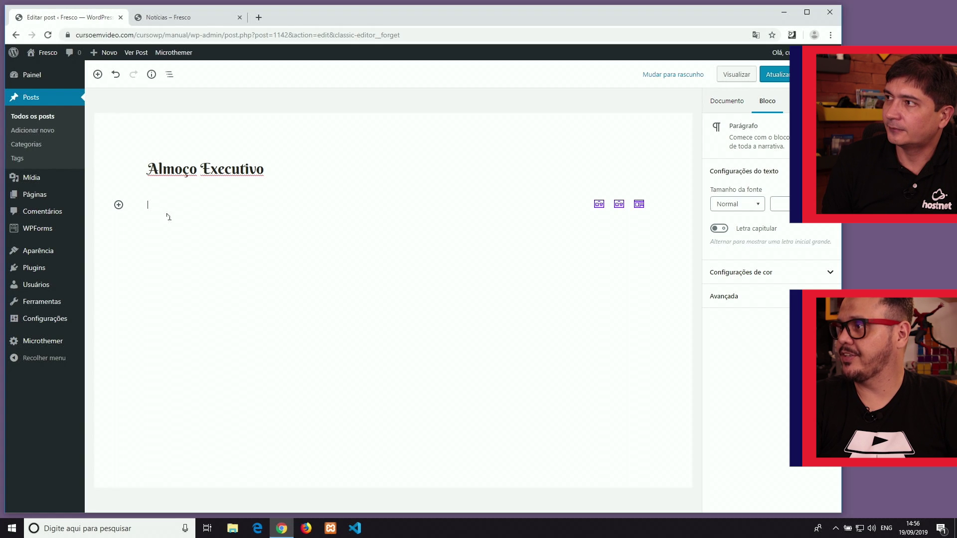
text(Nullam eleifend, risus at venenatis condimentum, quam ante suscipit nisl, vitae accumsan orci velit egestas dolor. In mollis, sem nec rutrum malesuada, odio ipsum luctus augue, nec ornare nisl metus sed nulla. Aliquam feugiat enim sed consequat placerat. Donec scelerisque mauris non ante porta dignissim. Donec mi tellus, aliquam et dui sit amet, commodo convallis augue. Nam eget dignissim eros. Morbi sit amet arcu maximus, bibendum arcu vitae, fringilla velit. Proin sagittis, nibh vitae consequat molestie, urna nisi finibus nisl, sed euismod risus dolor vel risus. Vivamus vel neque consequat, dignissim eros vel, porttitor augue. Etiam eget volutpat leo. Donec tortor dolor, pellentesque et turpis non, mattis fermentum nisl.)
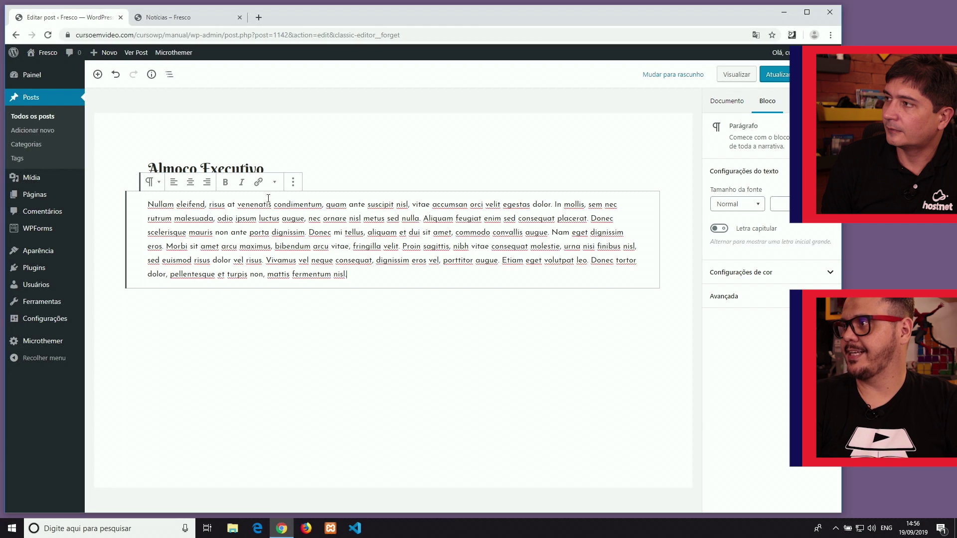
click(350, 336)
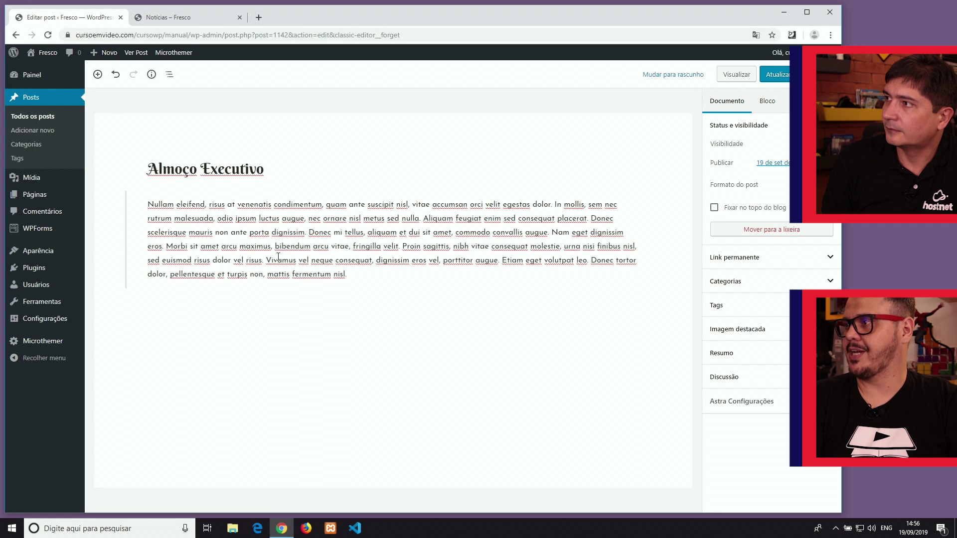
Turn on the drop cap (Letra capitular) for the placeholder paragraph.
click(360, 275)
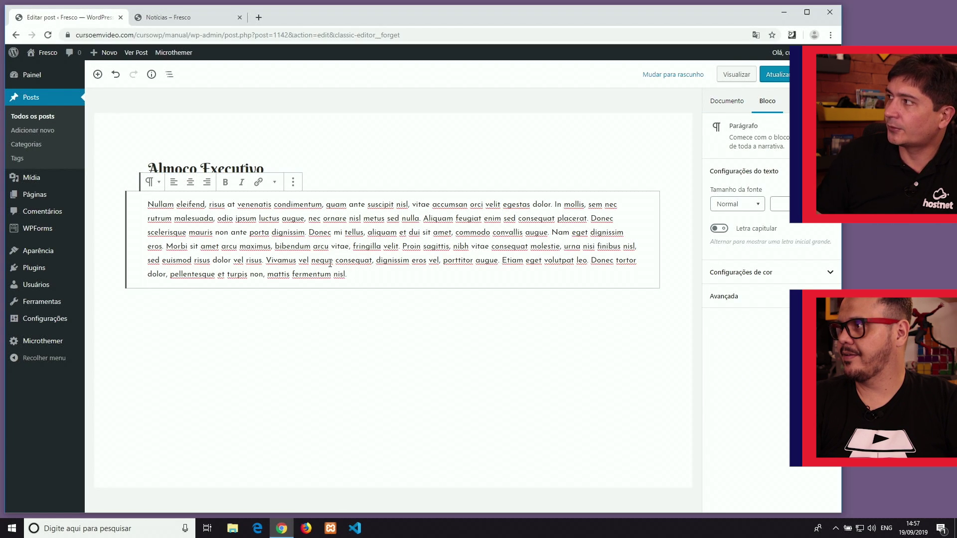
click(715, 228)
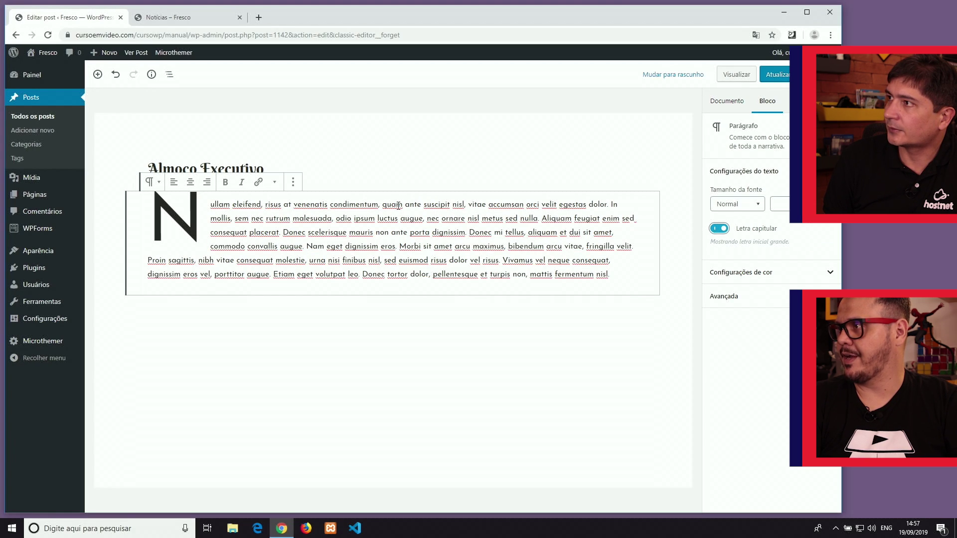
click(629, 278)
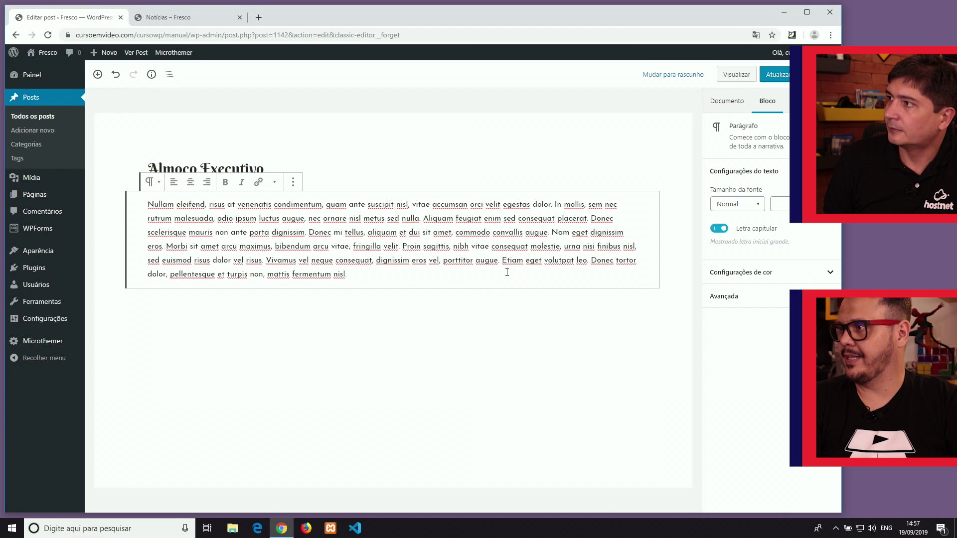
click(226, 306)
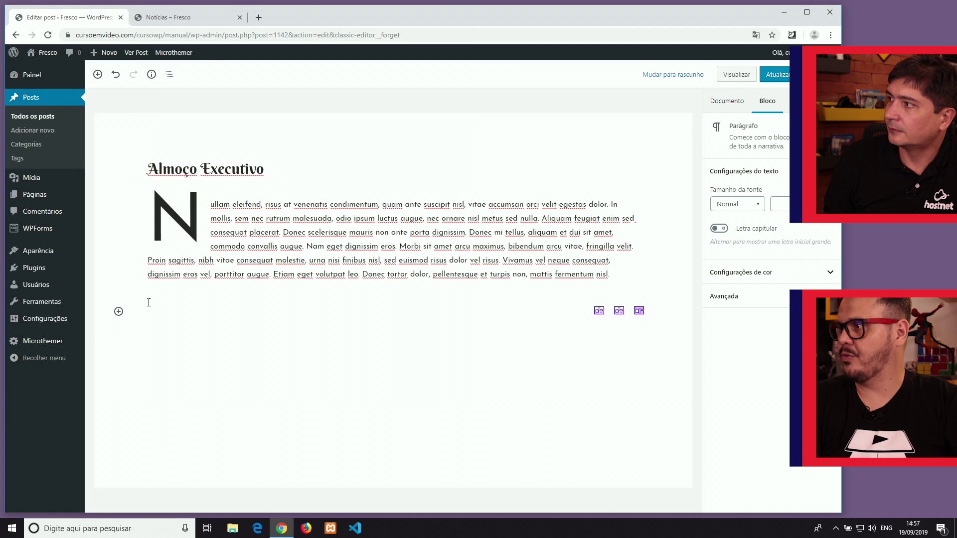
Search the blocks for "gal" and insert a Galeria block below the paragraph.
click(160, 313)
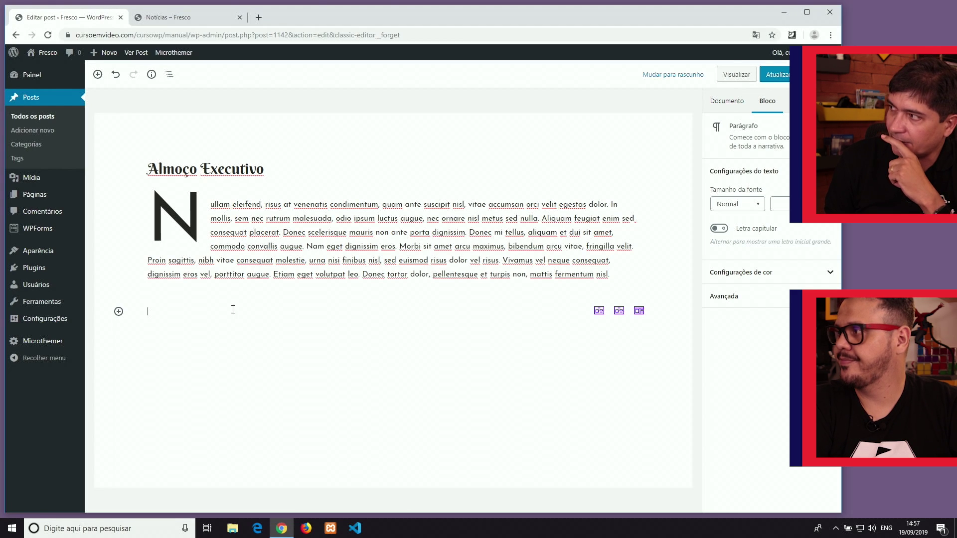
click(118, 311)
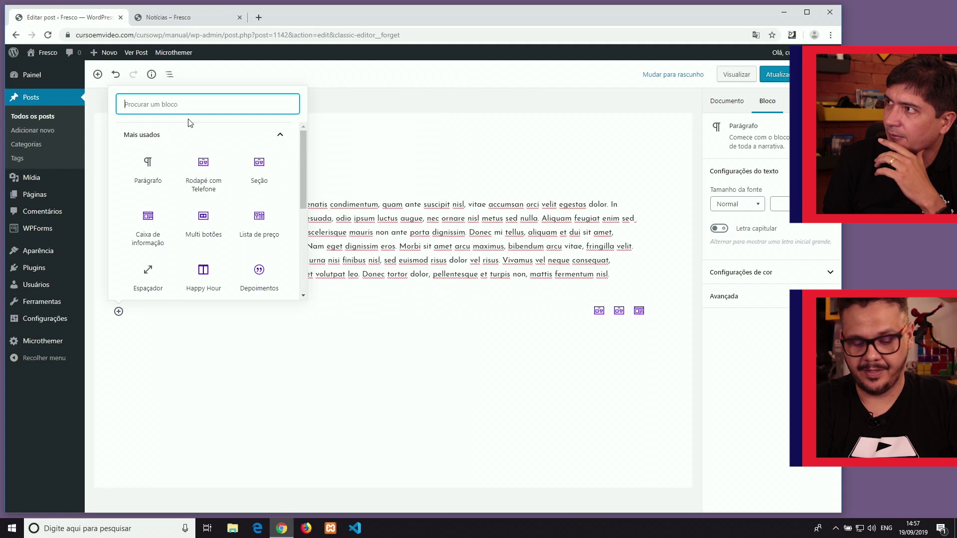
text(gal)
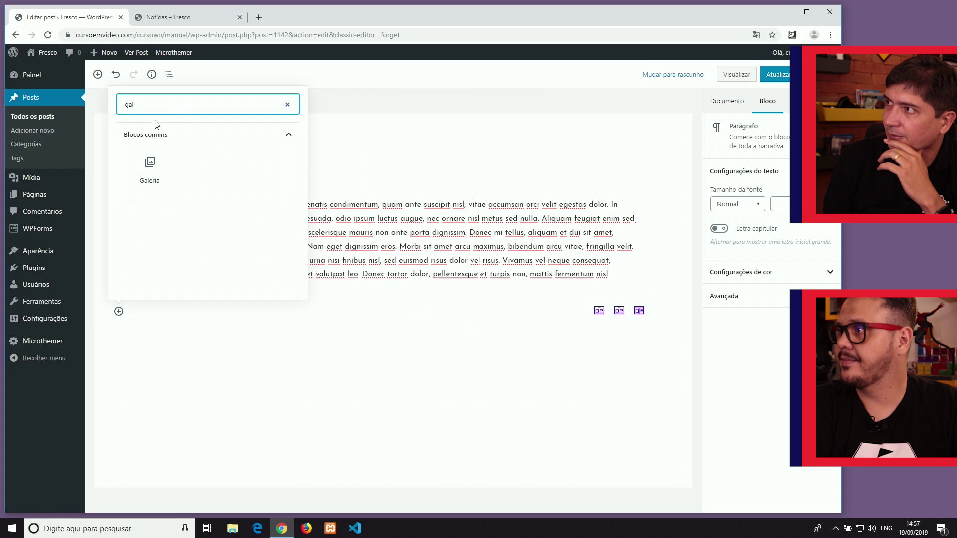
click(148, 165)
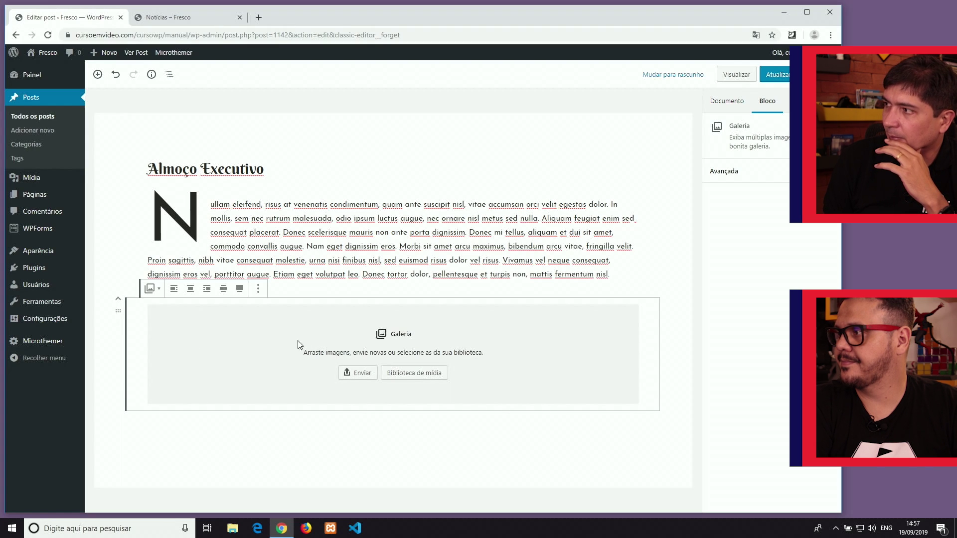
Create a gallery from the media library with the grilled fish, served plates, basil spaghetti and pizzaria-hero-fundo02 ingredients images.
click(408, 375)
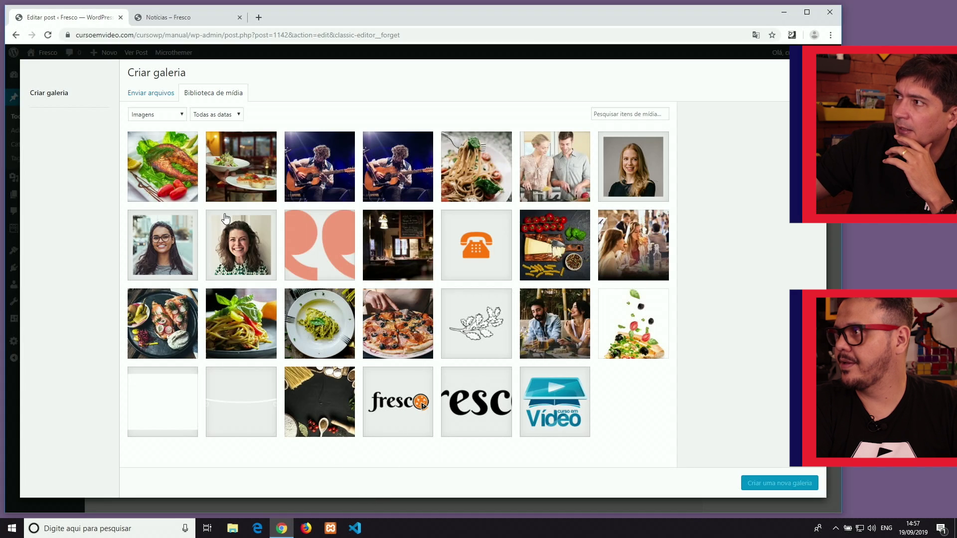
click(168, 168)
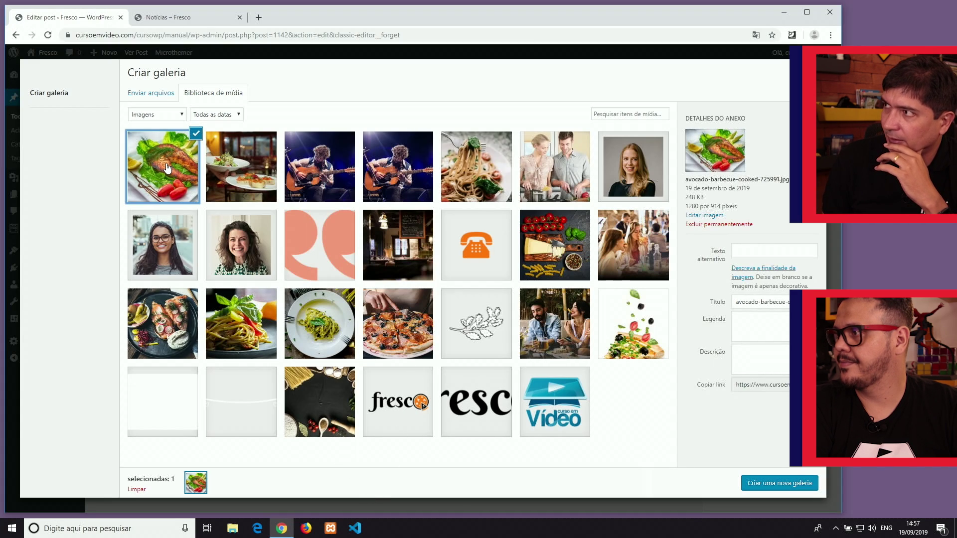
click(215, 190)
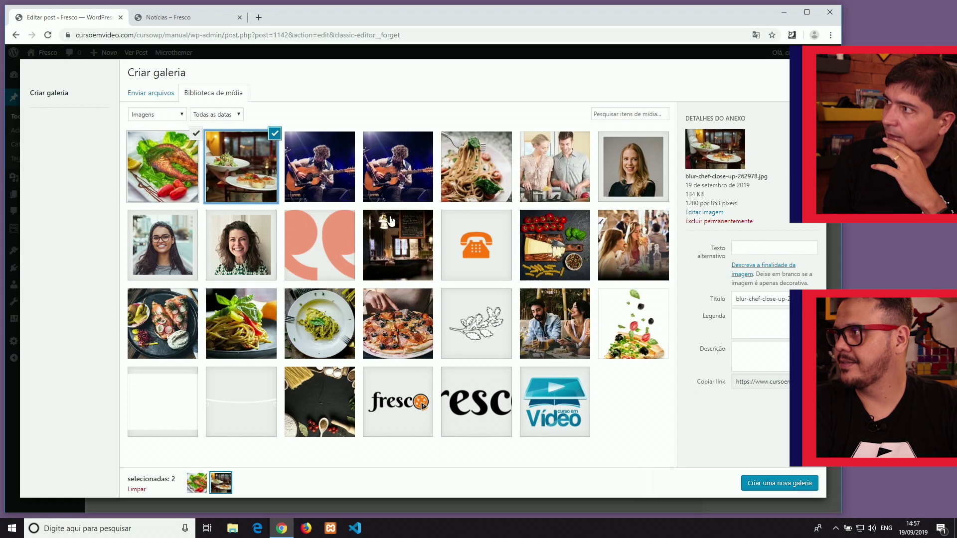
click(474, 188)
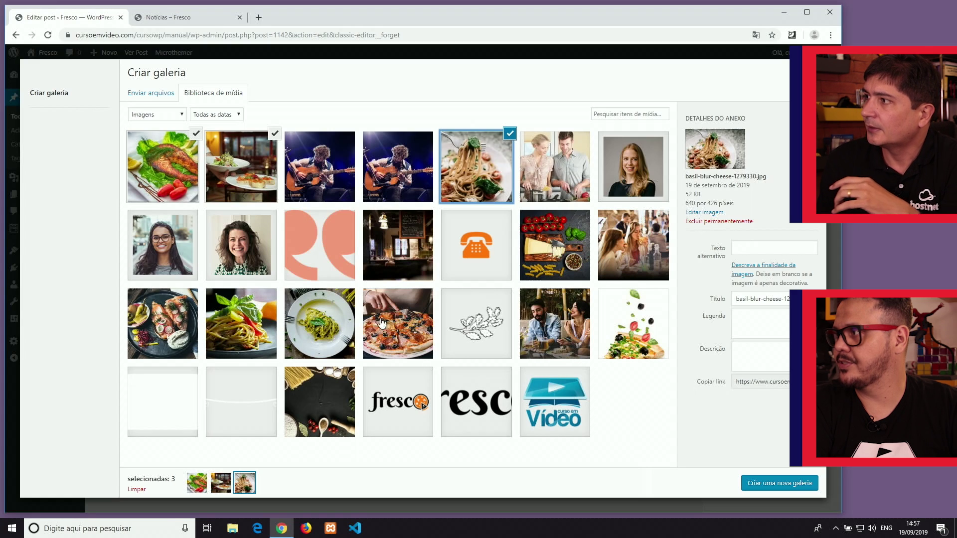
click(559, 252)
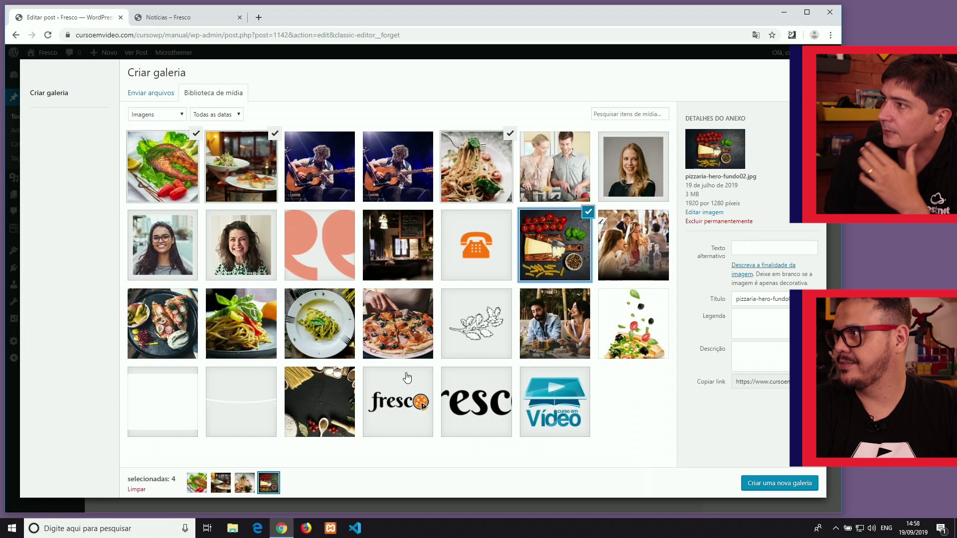
click(782, 484)
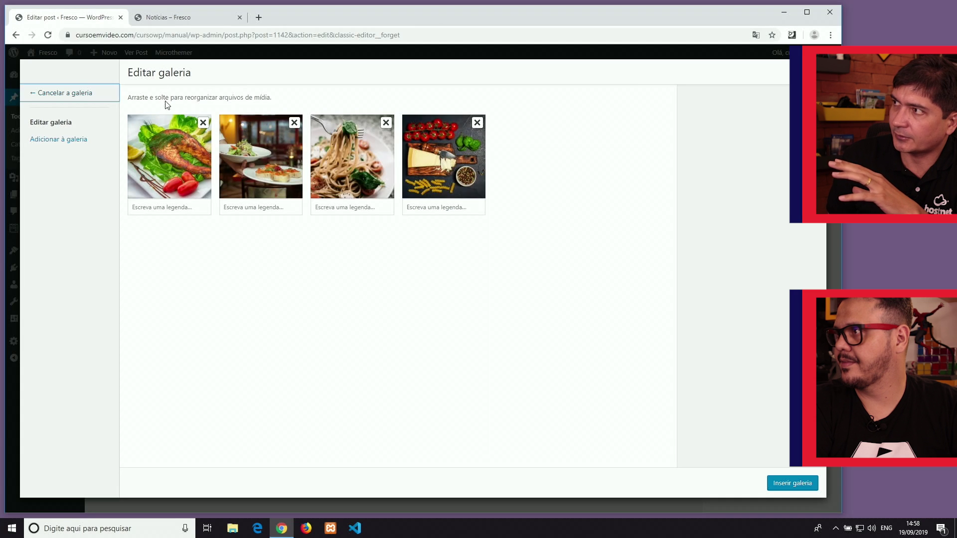
Reorder the gallery images to served plates, ingredients, grilled fish and spaghetti.
drag(170, 169, 382, 178)
drag(445, 181, 275, 180)
drag(370, 182, 462, 183)
Caption the served plates image "Pratos sempre frescos" and the ingredients image "Cozinha de primeira".
click(150, 207)
text(Pratos)
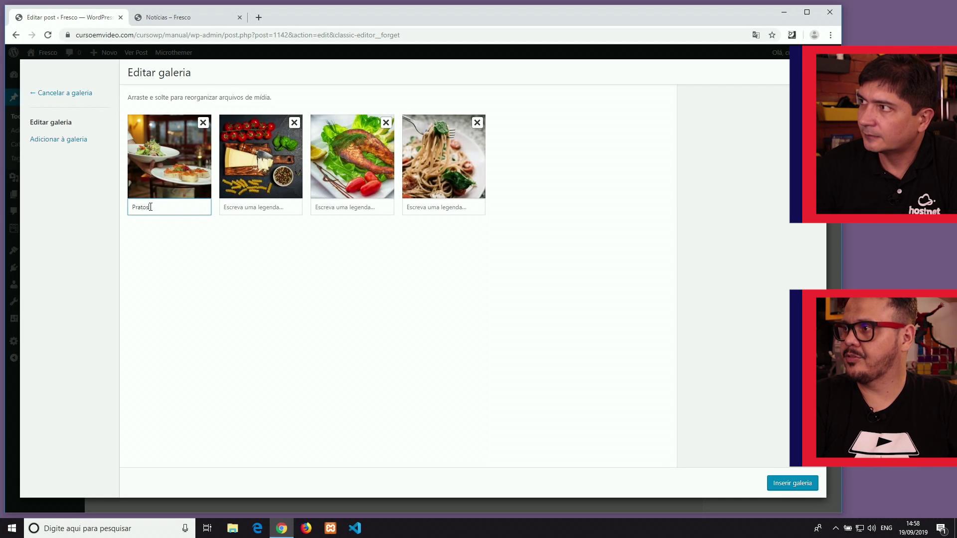
text( sempre frescos)
click(256, 207)
text(Cozinha d)
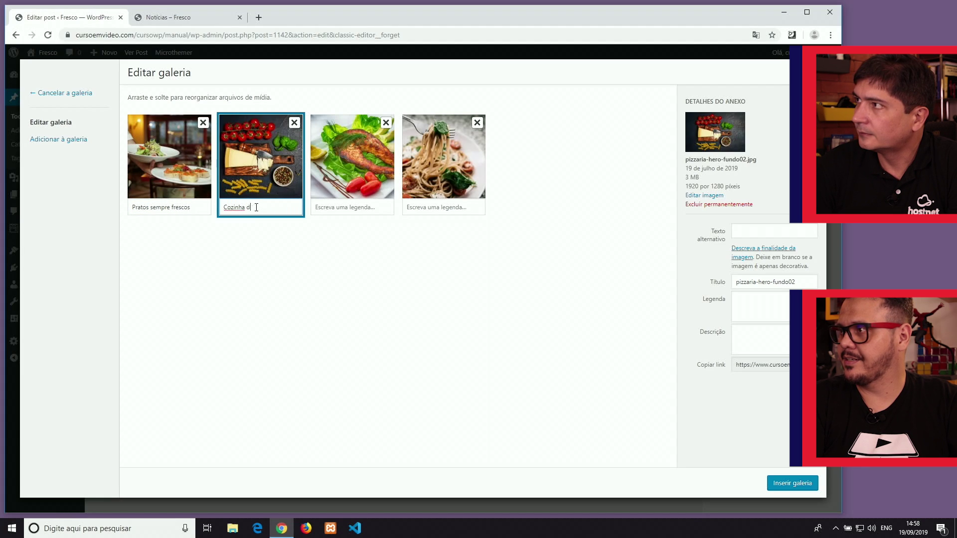
text(e primeira)
Caption the fish image "Melhores peixes" and the spaghetti image "Massas deliciosas", and insert the gallery into the post.
click(350, 209)
text(Melhopres peixes)
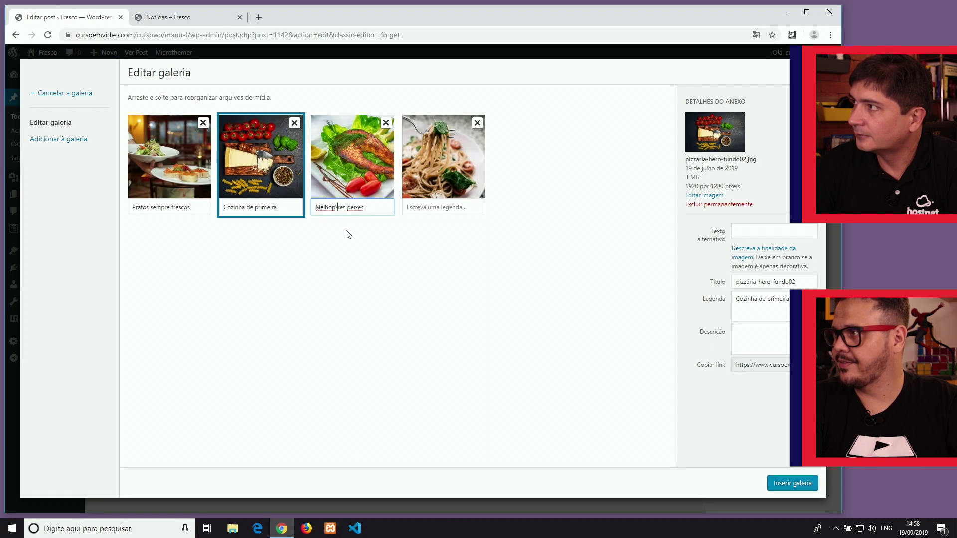
click(433, 208)
text(Massas)
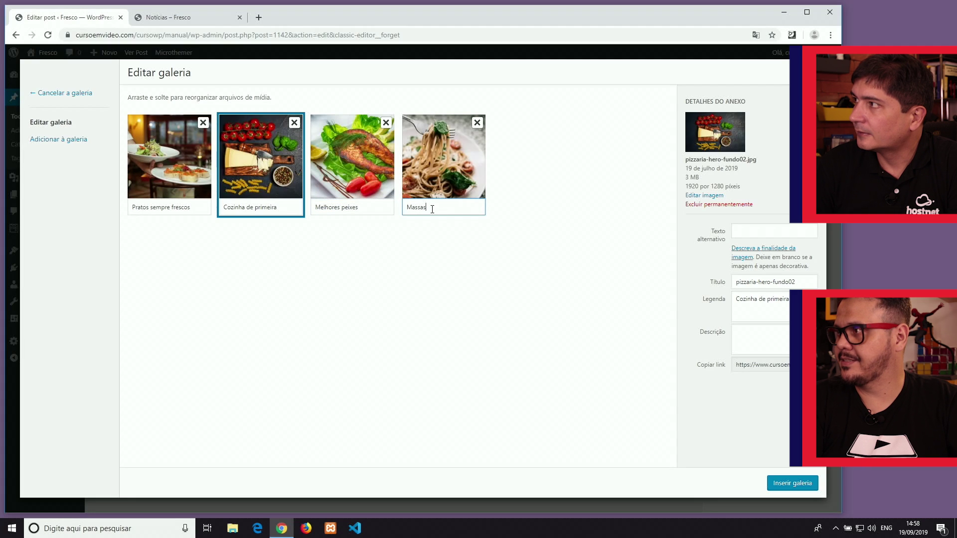
text( deliciosas)
click(586, 241)
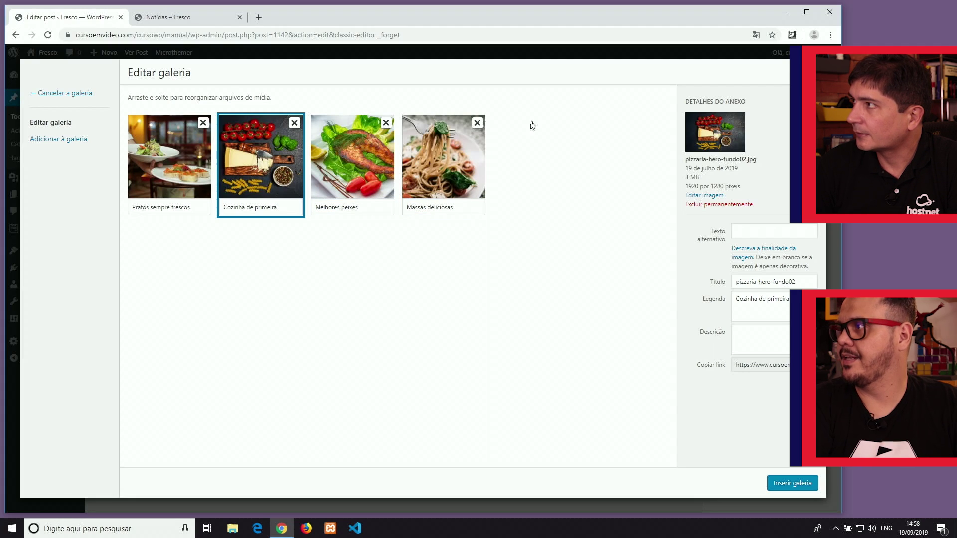
click(789, 483)
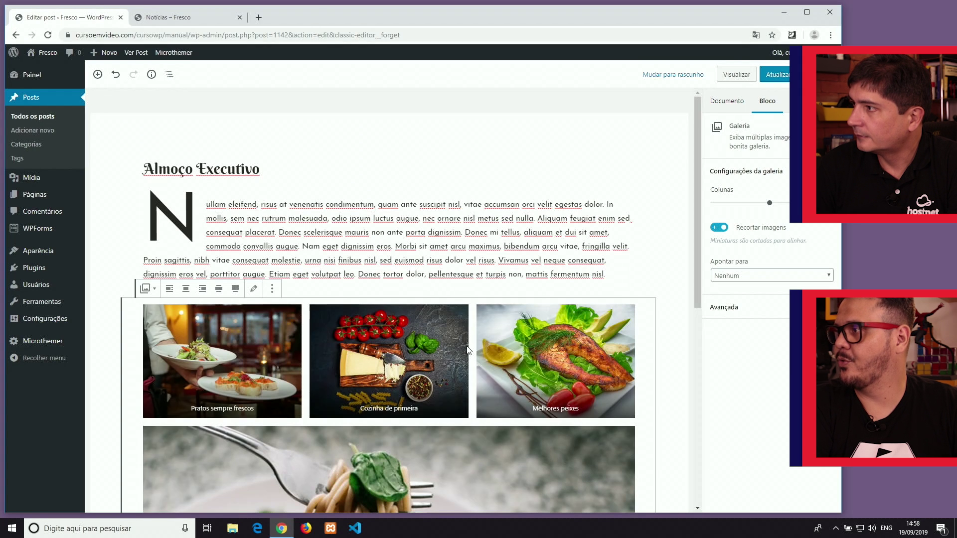
Set the gallery to two columns and update the post.
scroll(466, 346, down, 4)
scroll(346, 350, down, 3)
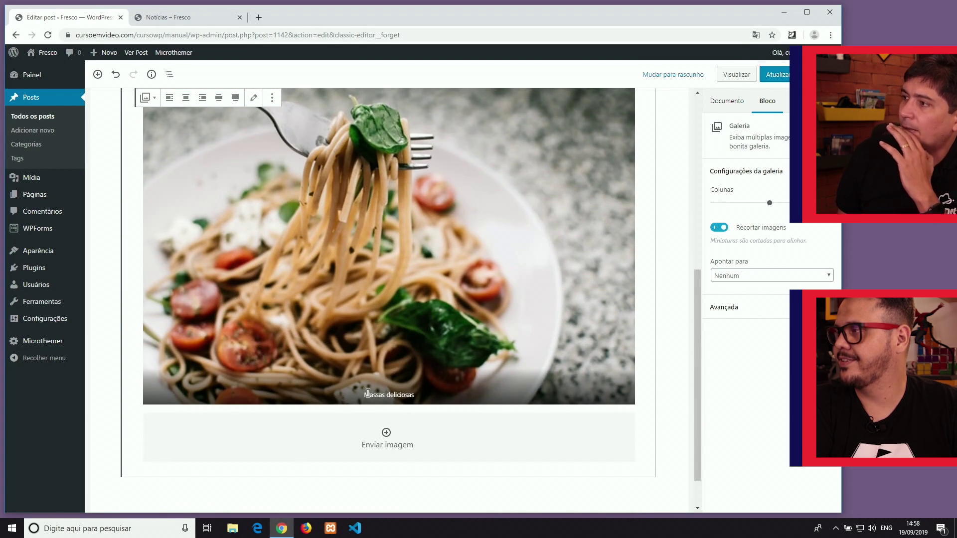
scroll(368, 393, up, 5)
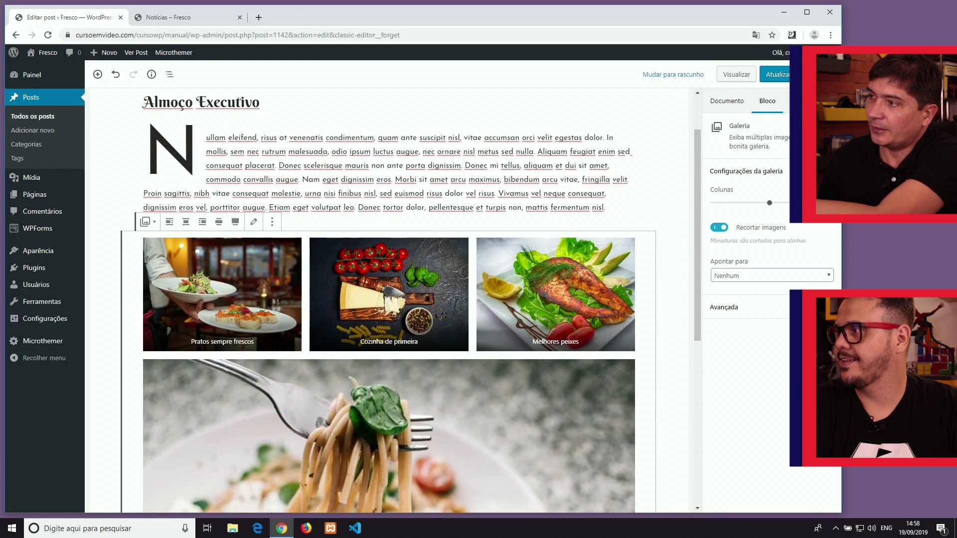
scroll(368, 394, down, 3)
scroll(390, 420, down, 3)
scroll(391, 424, up, 3)
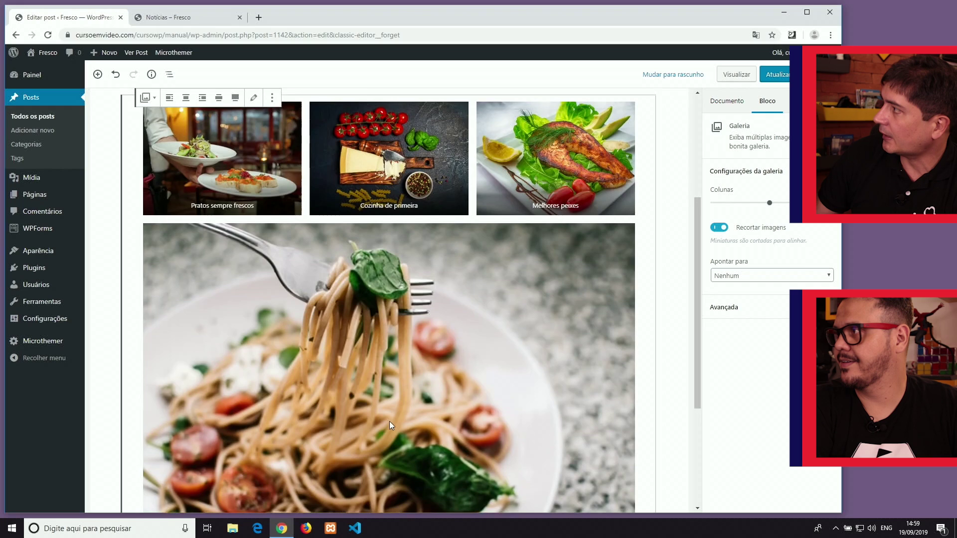
scroll(390, 425, up, 2)
drag(769, 208, 792, 208)
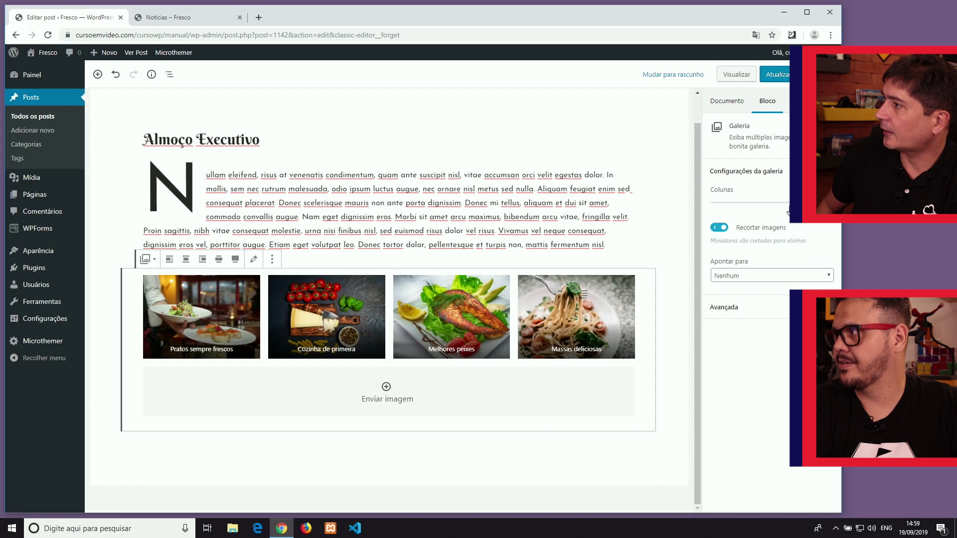
drag(785, 209, 750, 205)
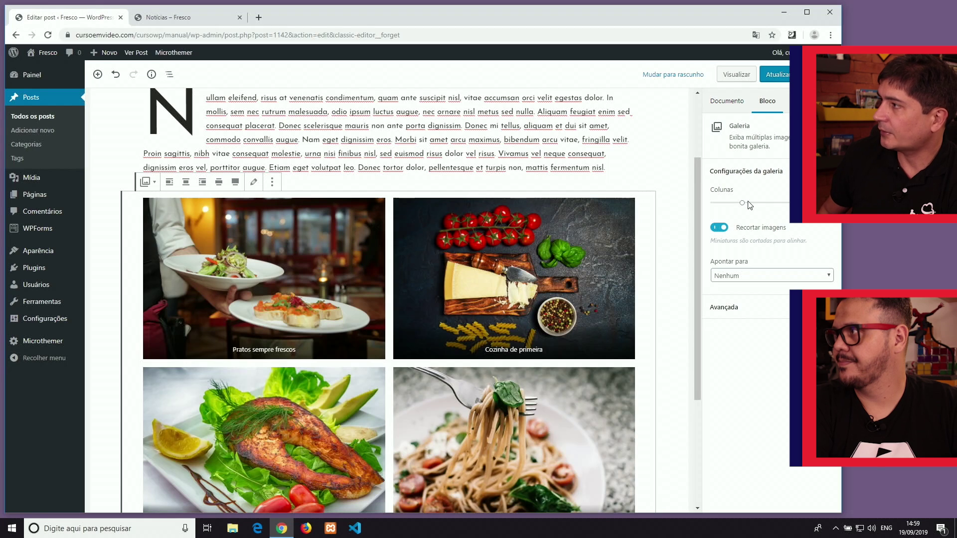
click(780, 77)
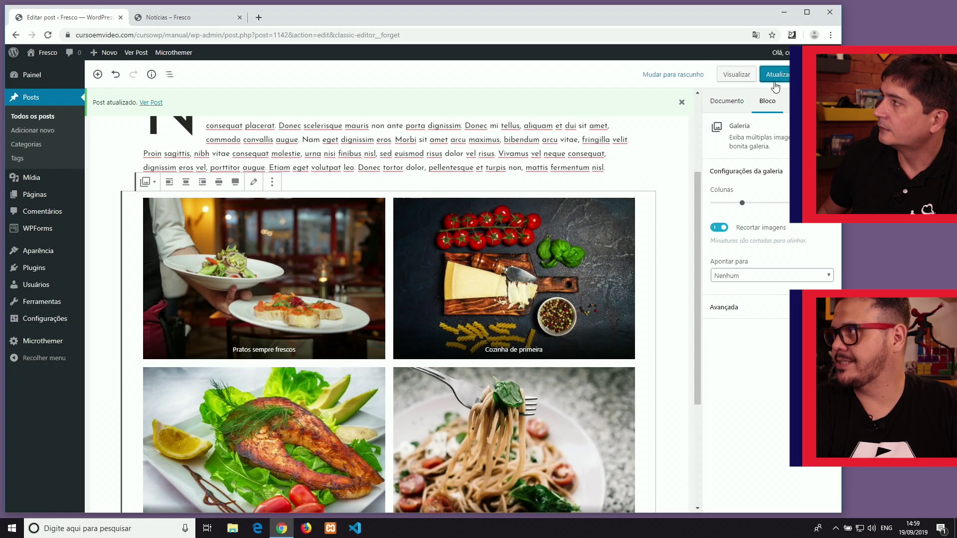
Preview the post and check how the paragraph and the captioned gallery look on the site.
click(728, 77)
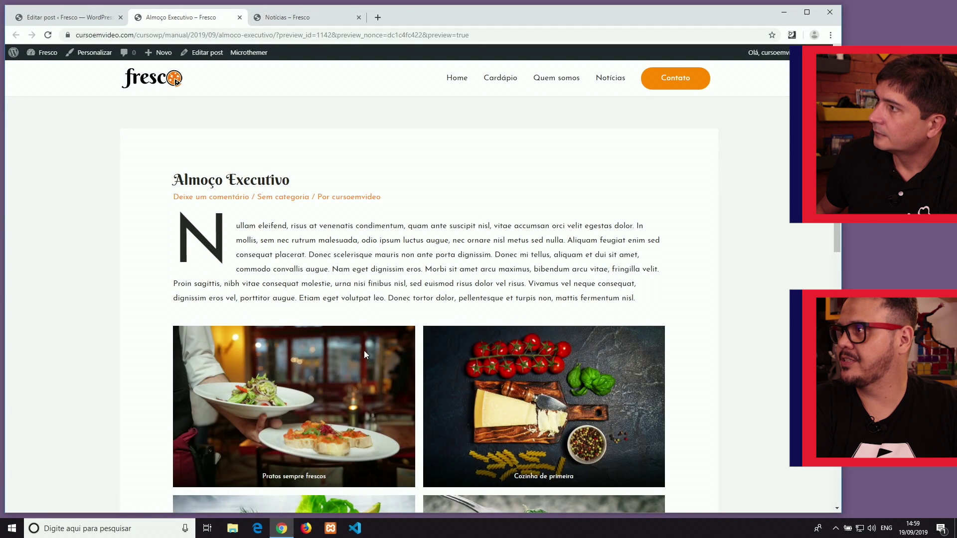
scroll(328, 375, down, 2)
scroll(327, 372, down, 2)
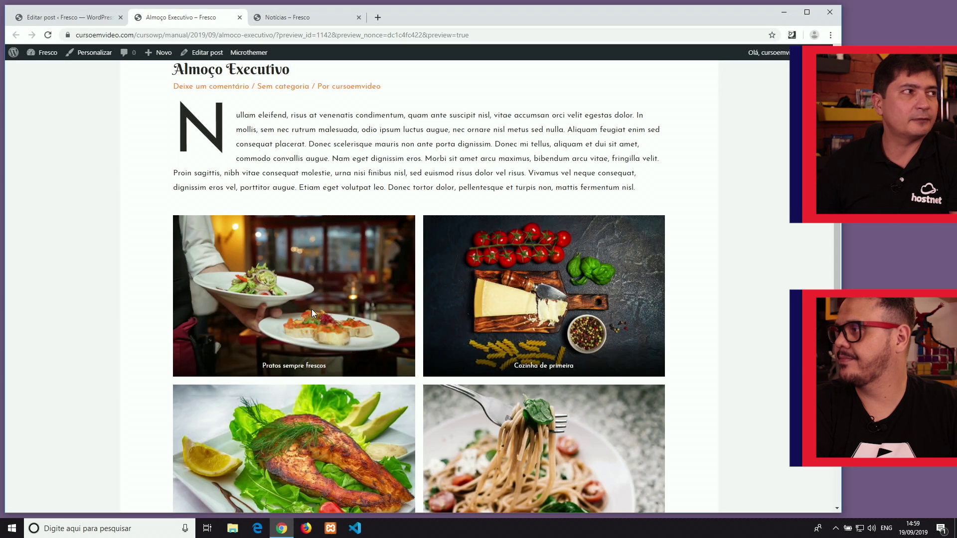
Return to the post editor and move the gallery block above the paragraph.
key(ctrl+shift+Tab)
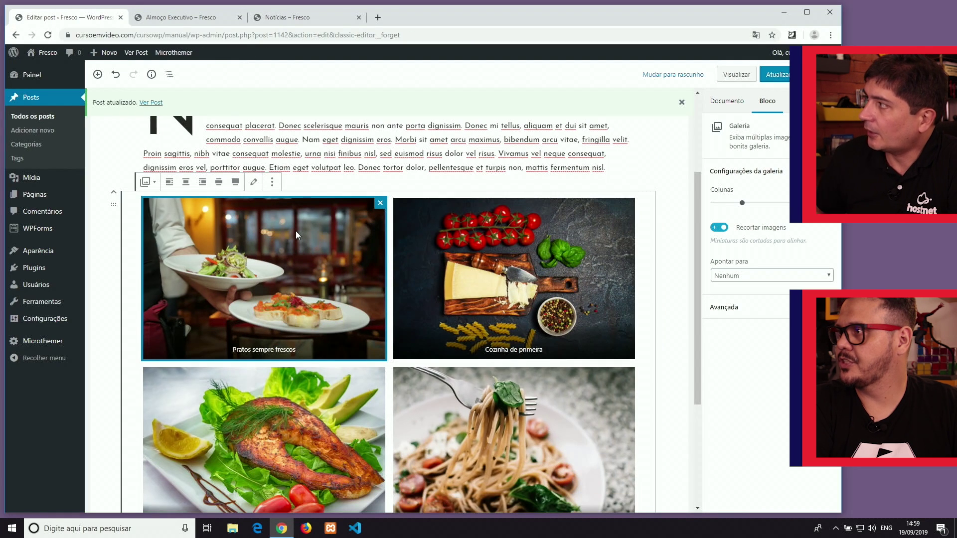
click(114, 192)
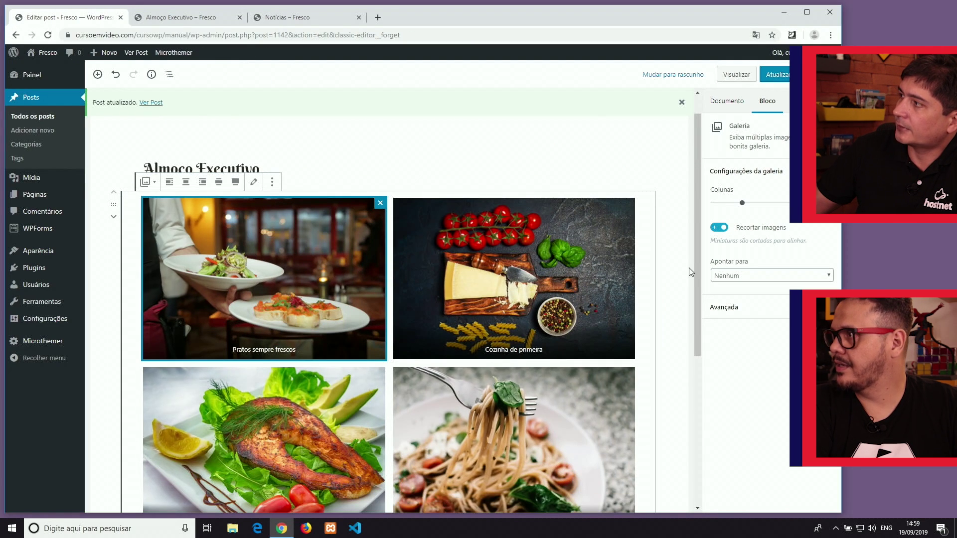
Move the gallery block back below the paragraph, link its images to Arquivo De Mídia, and update the post.
click(114, 217)
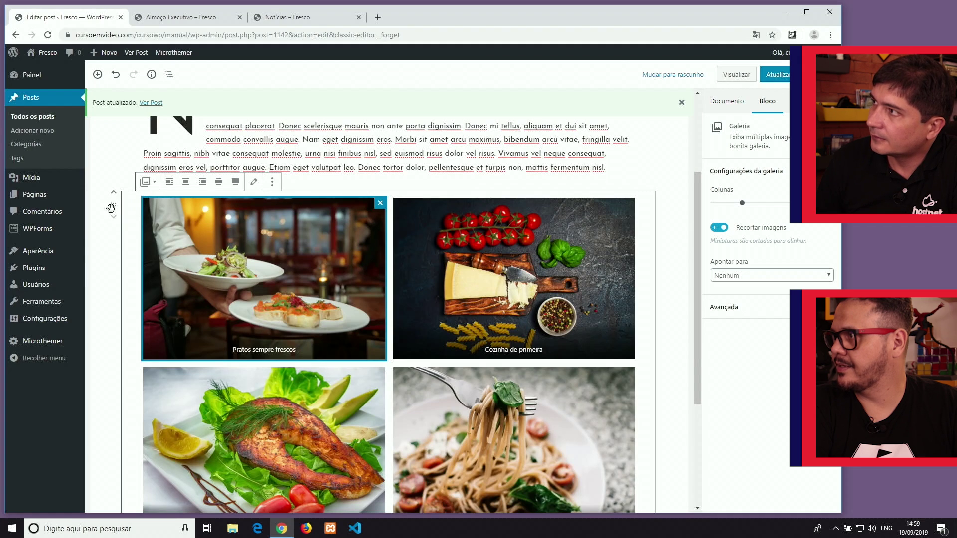
click(730, 280)
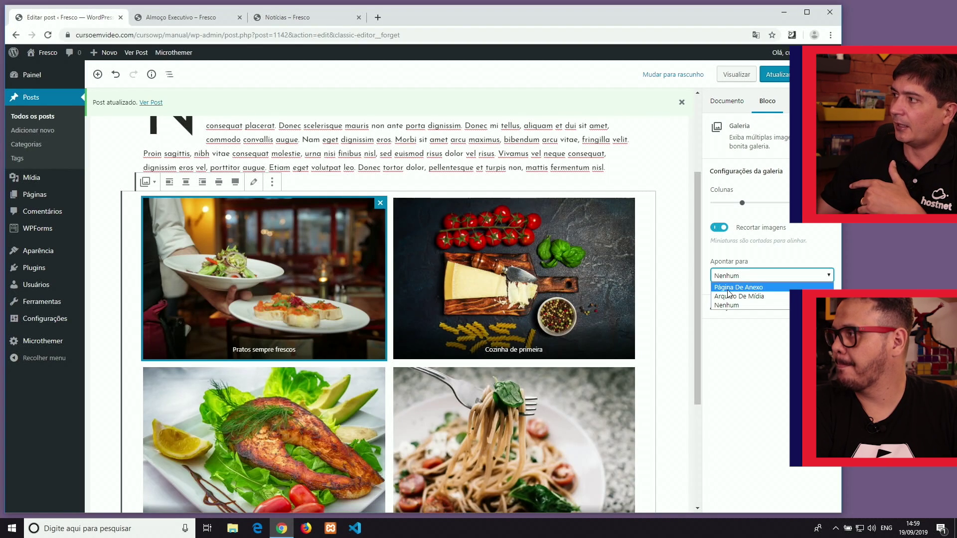
click(737, 297)
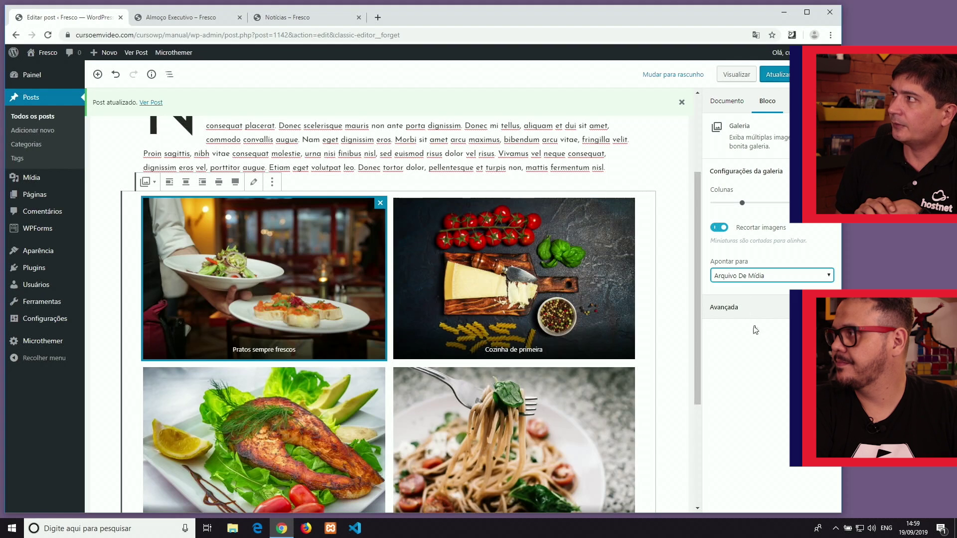
click(774, 74)
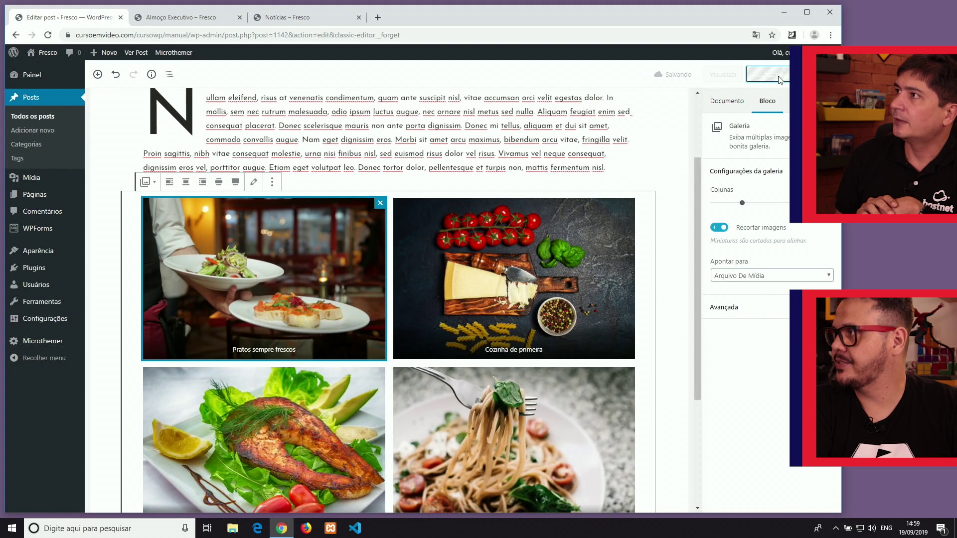
Preview the post and check where the plates image and the cheese board image link to.
click(723, 76)
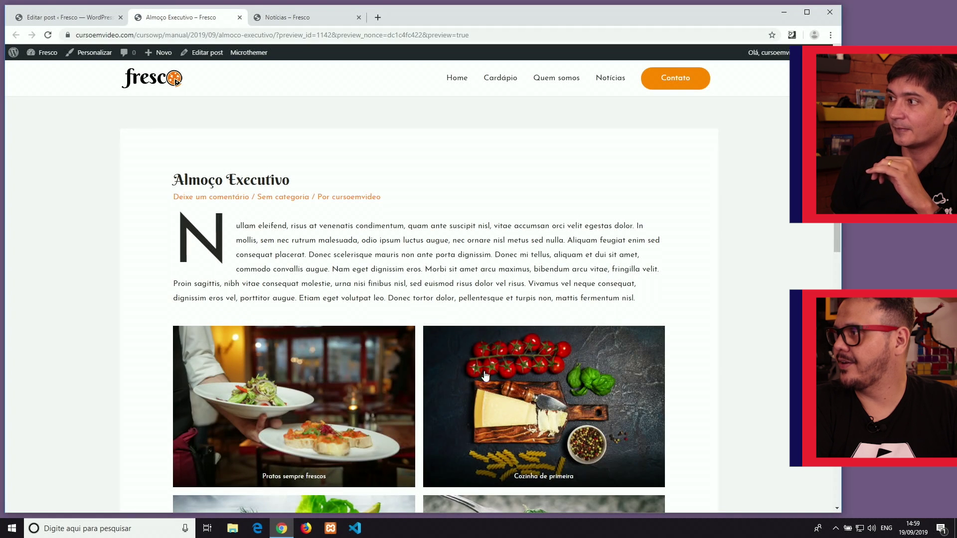
scroll(347, 294, down, 3)
click(348, 294)
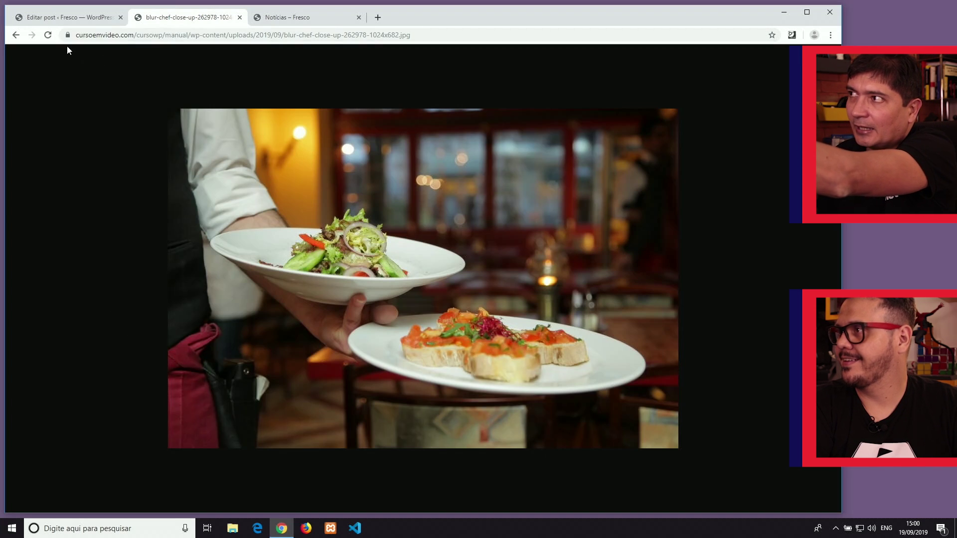
click(15, 36)
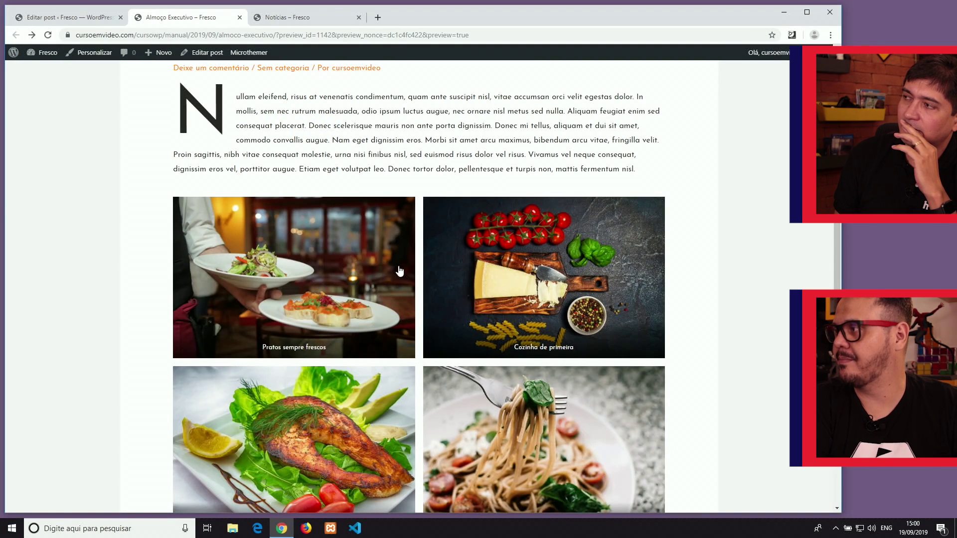
click(543, 262)
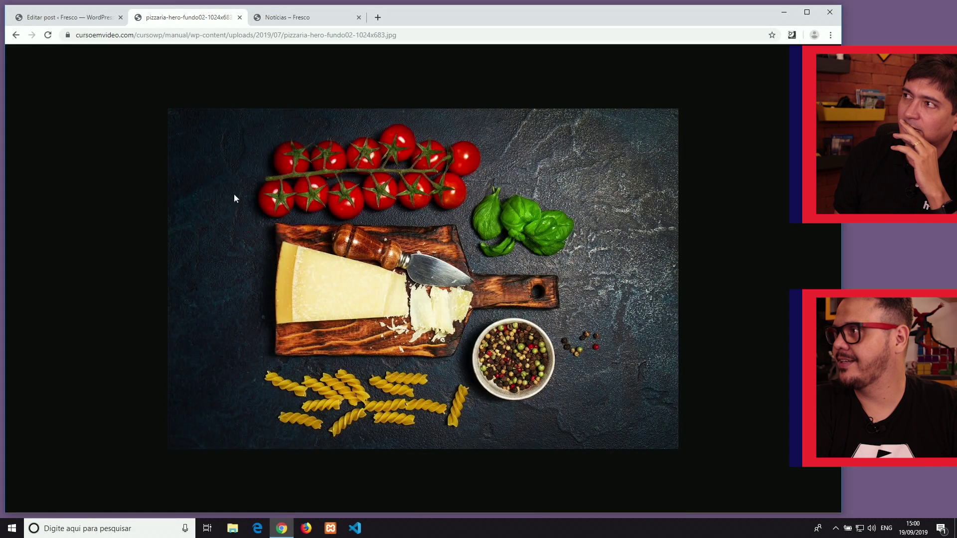
click(15, 35)
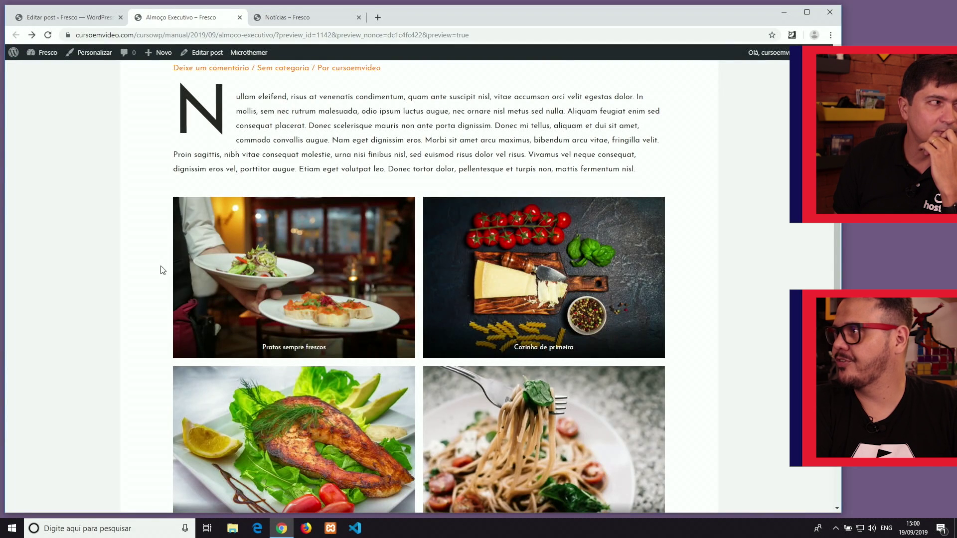
Activate the installed Simple Lightbox plugin.
click(82, 19)
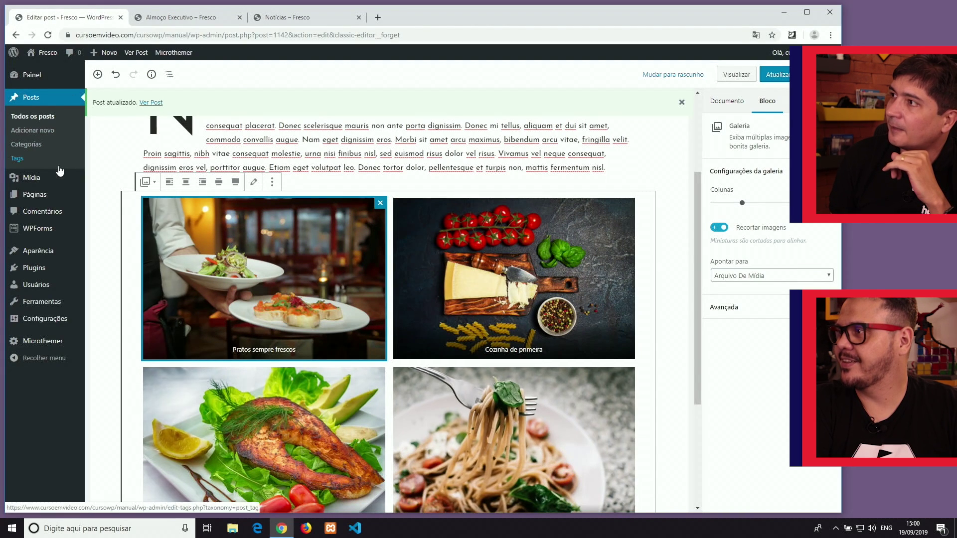
mouse_move(38, 270)
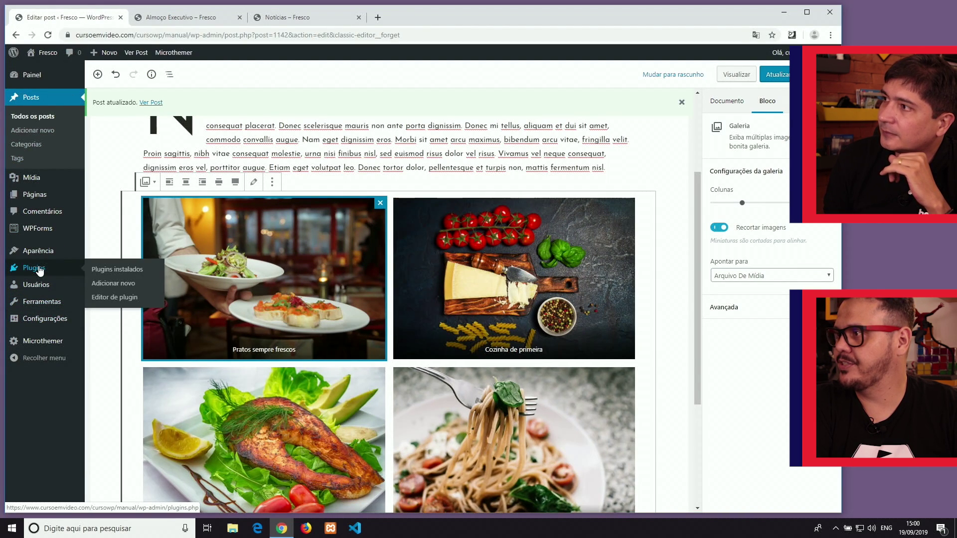
click(104, 271)
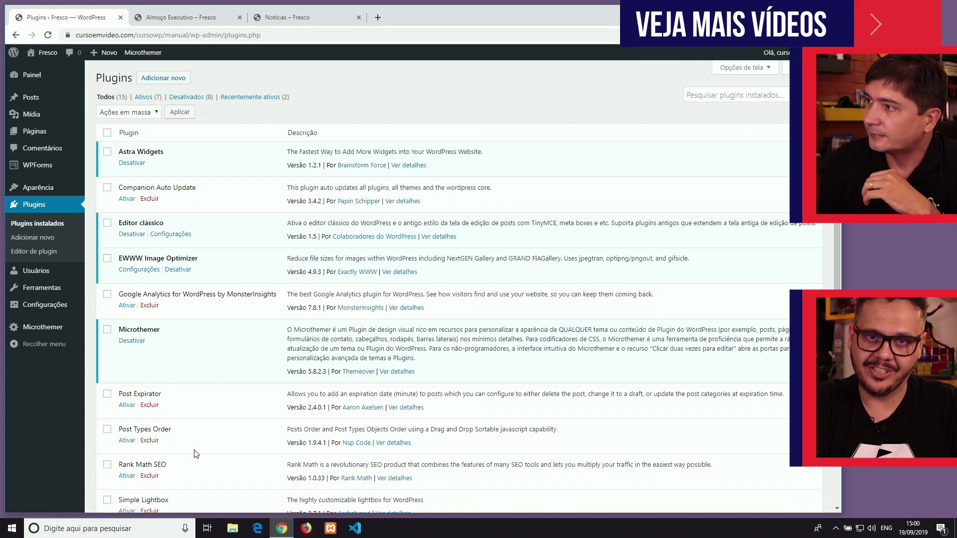
scroll(210, 451, down, 2)
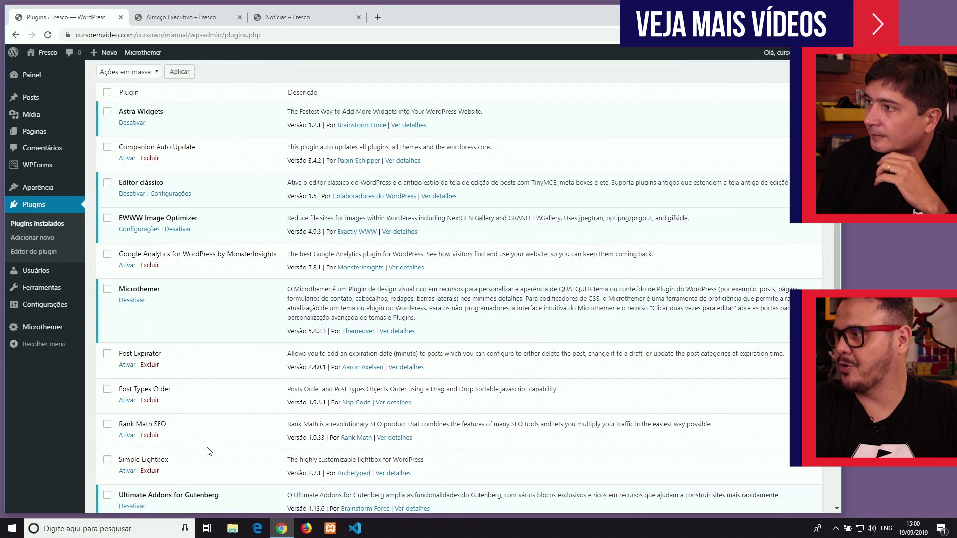
scroll(209, 452, down, 1)
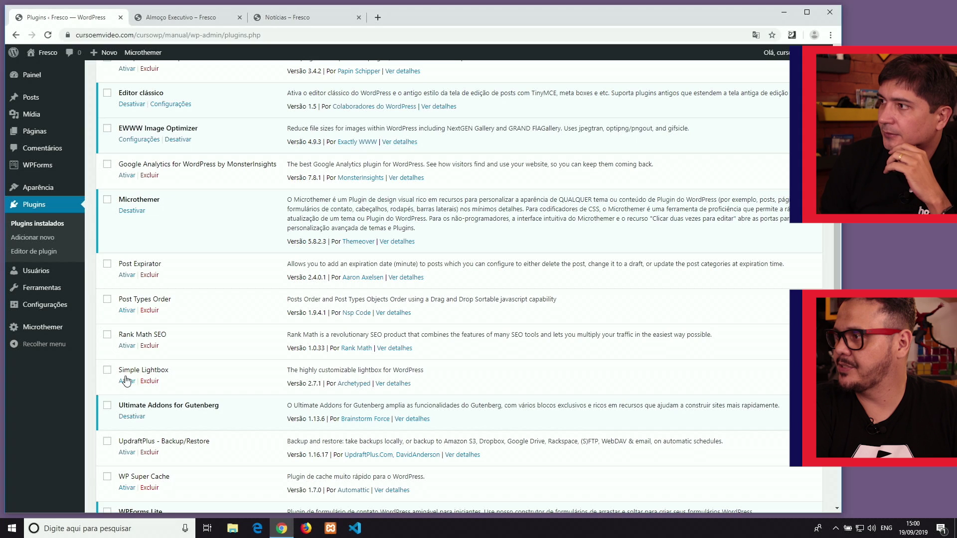
click(126, 381)
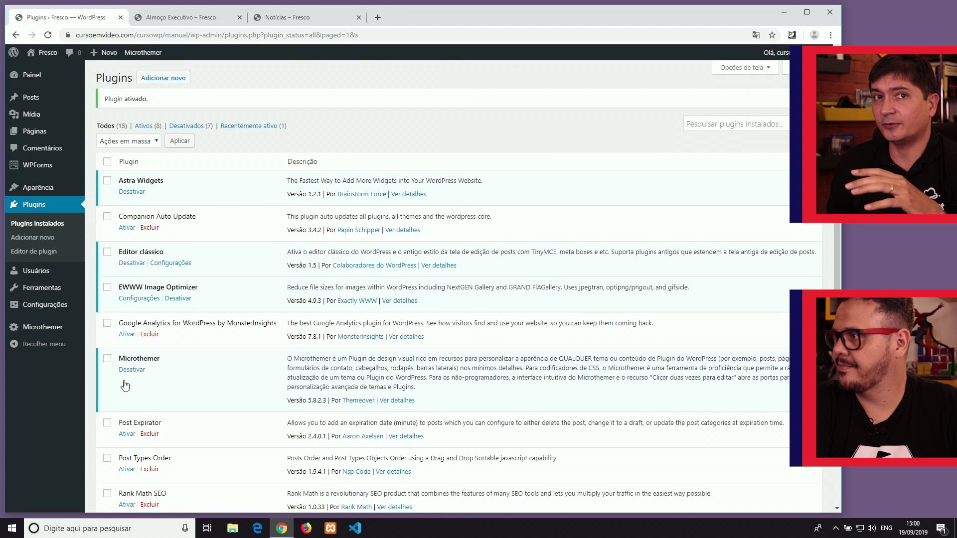
scroll(125, 385, down, 2)
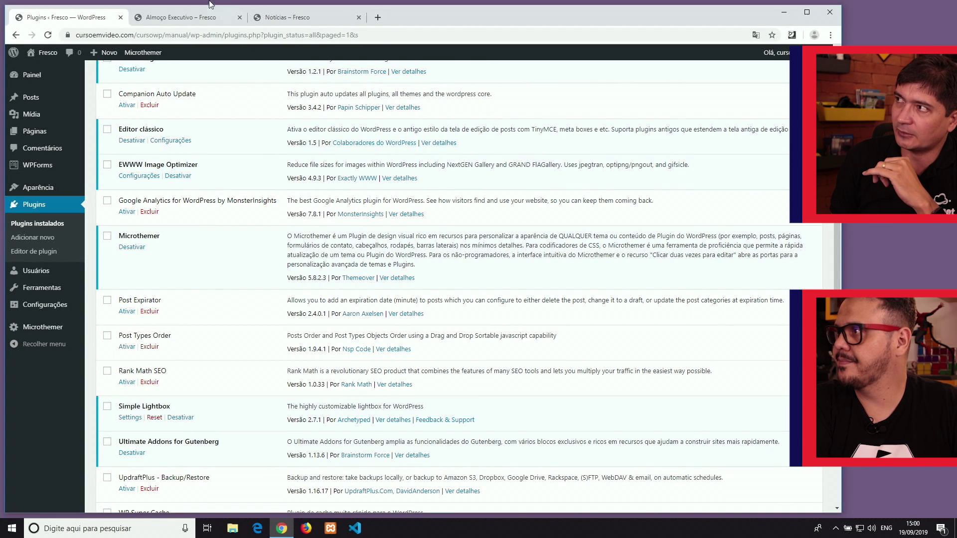
Reload the post preview and test the lightbox by opening the plates image and browsing through the gallery.
click(191, 19)
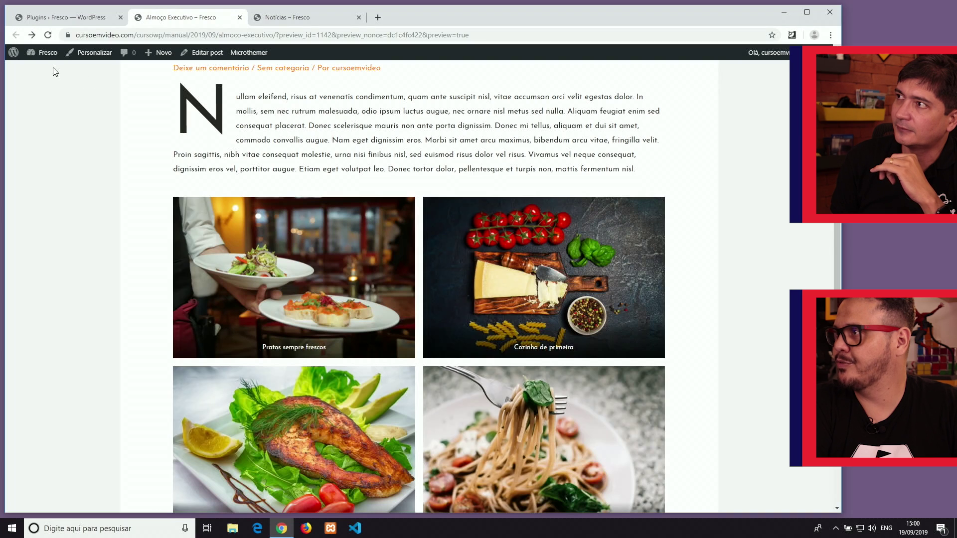
click(48, 34)
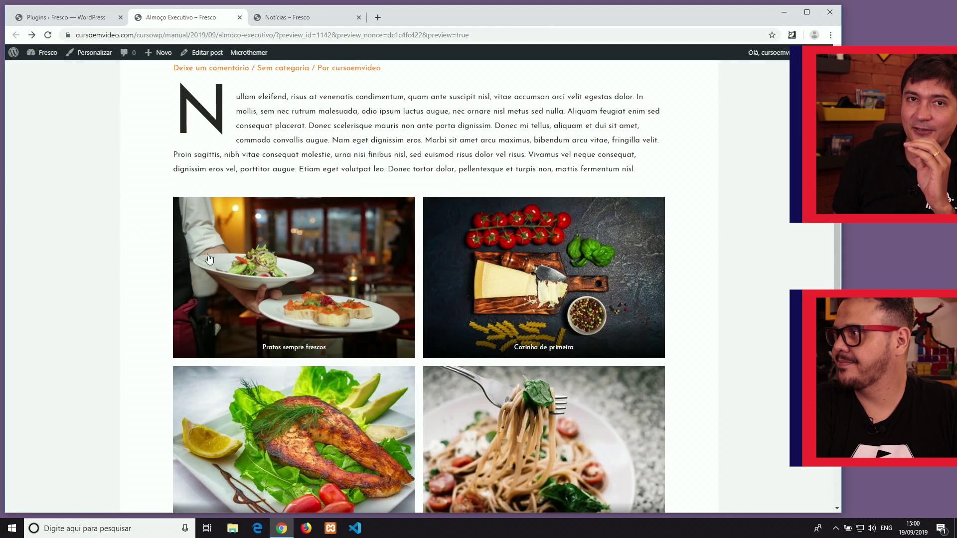
click(306, 294)
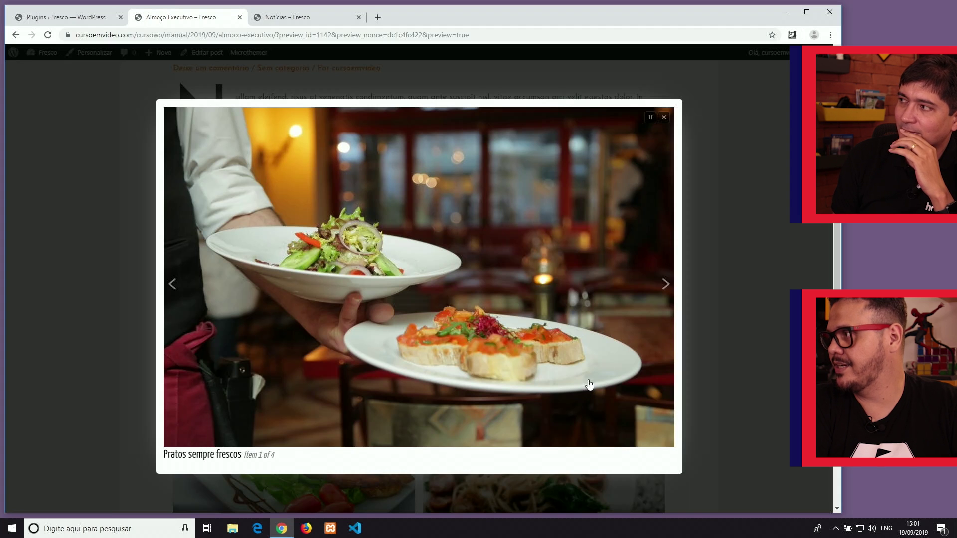
click(665, 284)
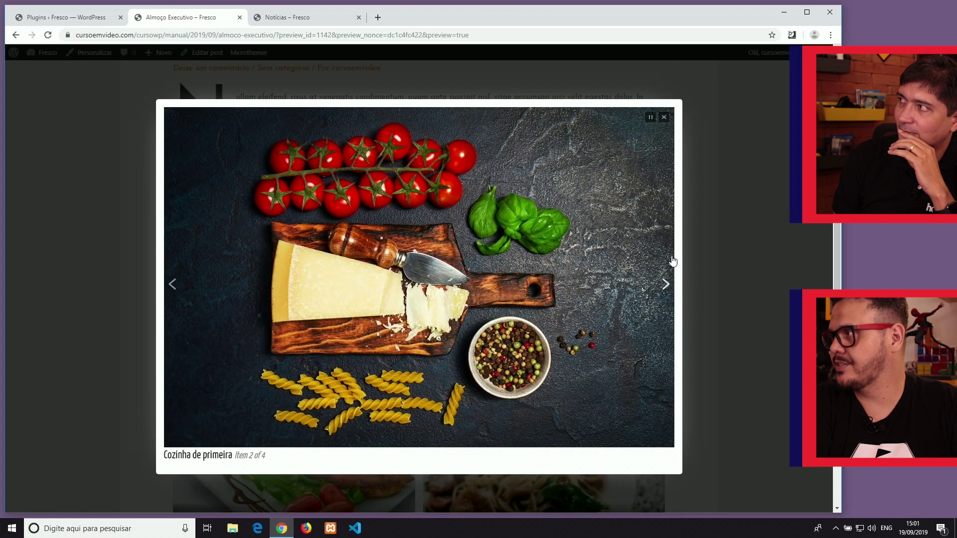
click(666, 285)
click(665, 287)
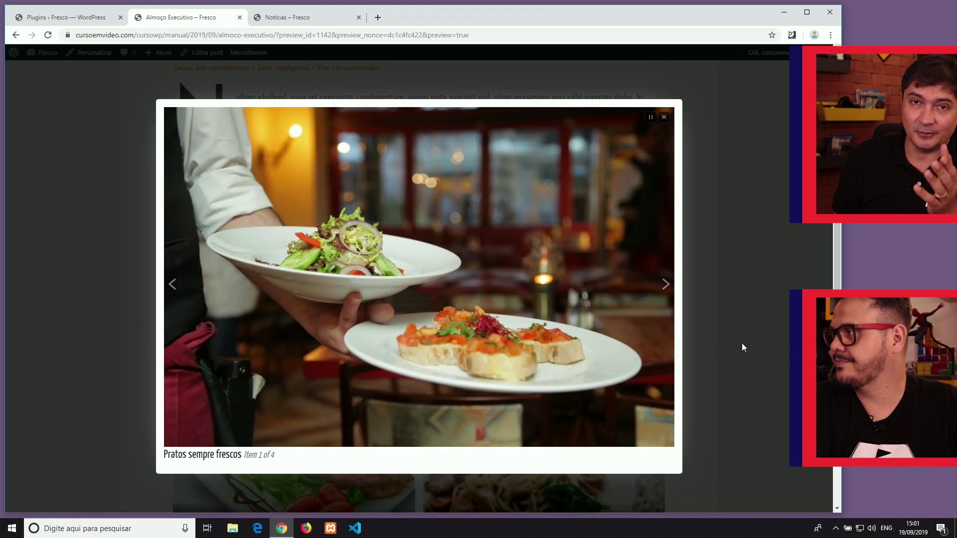
click(737, 343)
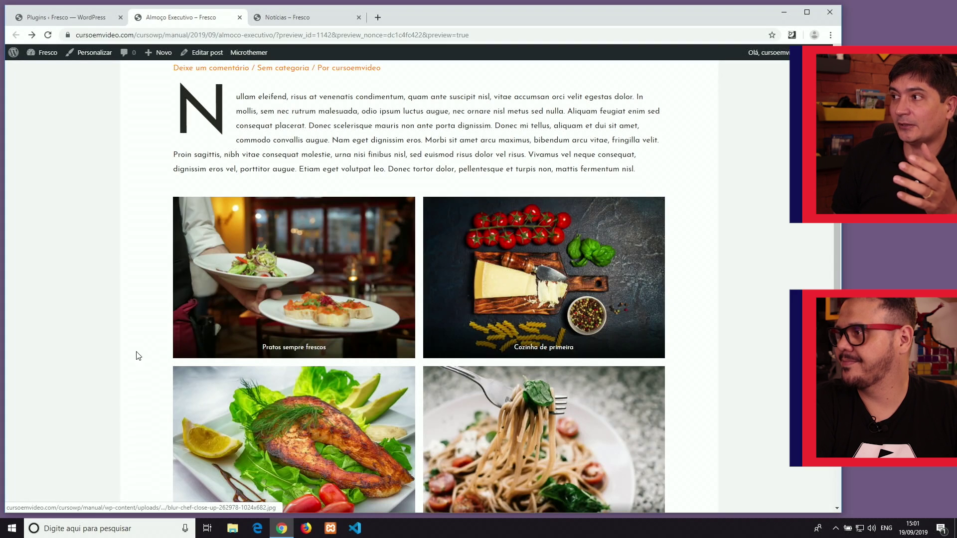
scroll(134, 356, down, 5)
scroll(135, 357, up, 7)
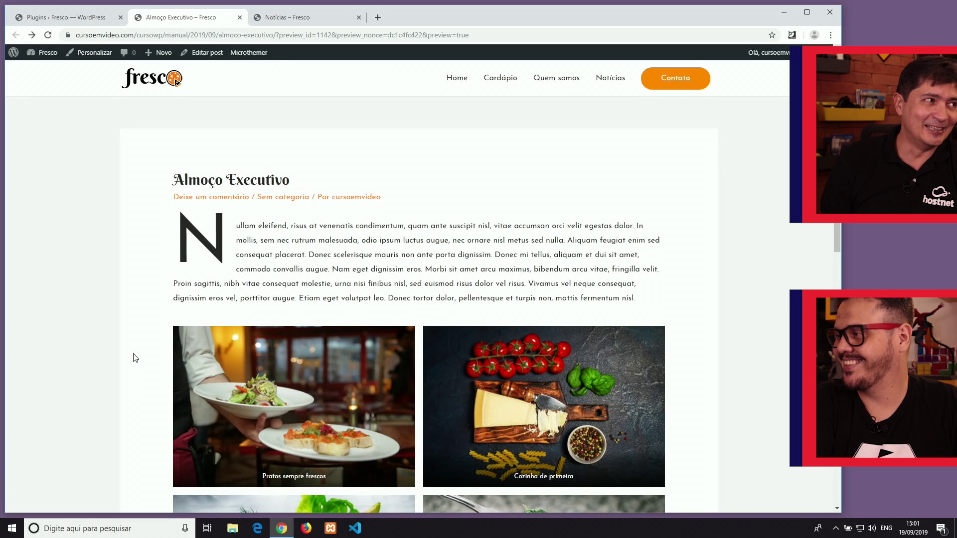
scroll(134, 356, down, 5)
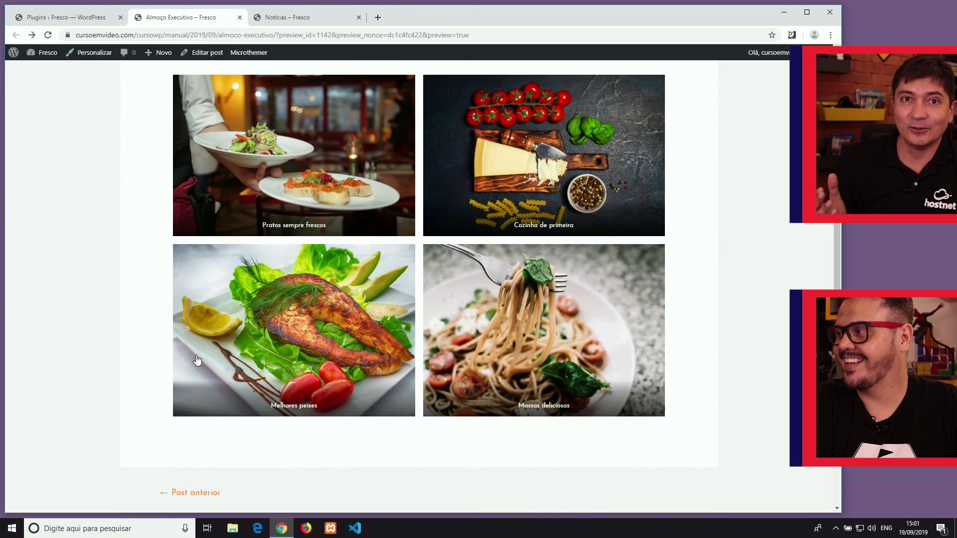
scroll(197, 364, up, 5)
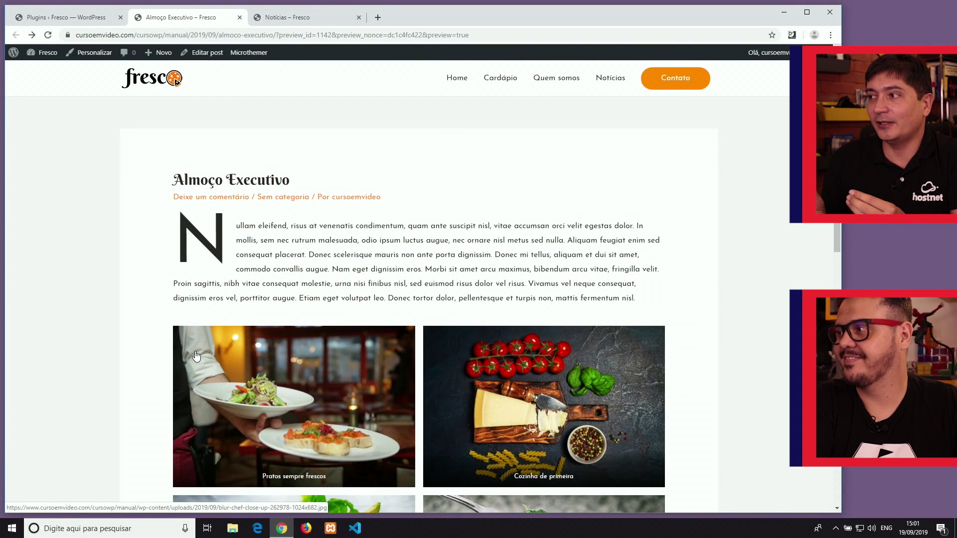
scroll(195, 355, down, 3)
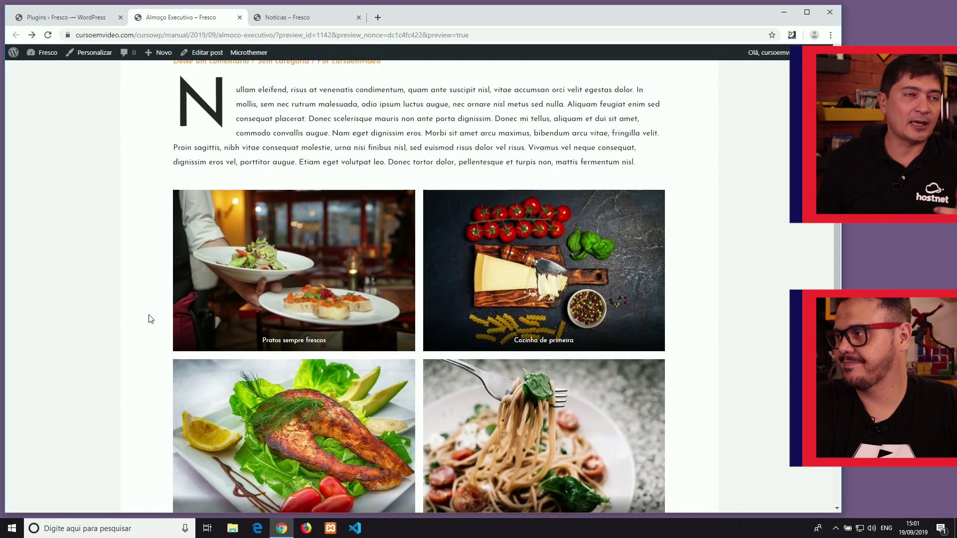
scroll(151, 318, up, 2)
scroll(151, 318, up, 1)
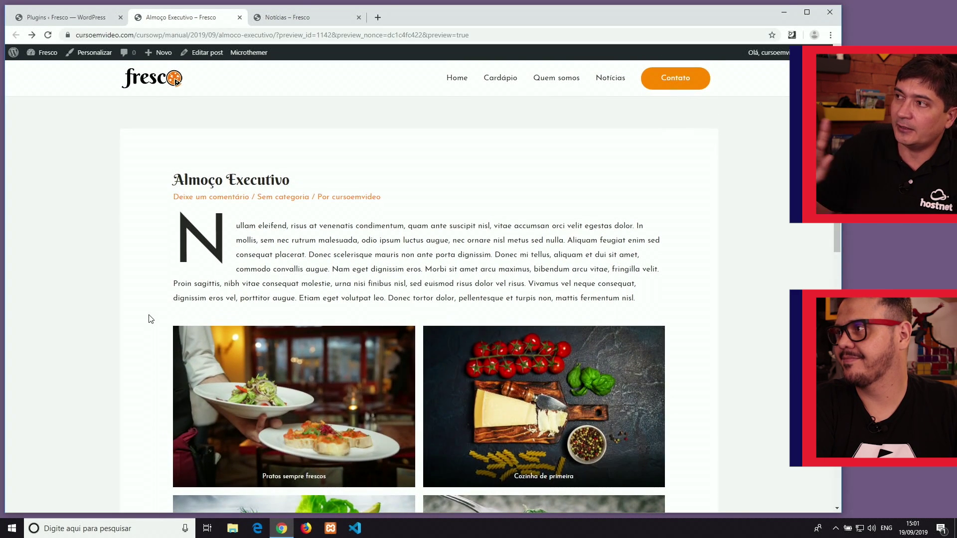
In the Simple Lightbox settings, disable the lightbox on the home page, pages and archive pages.
click(85, 19)
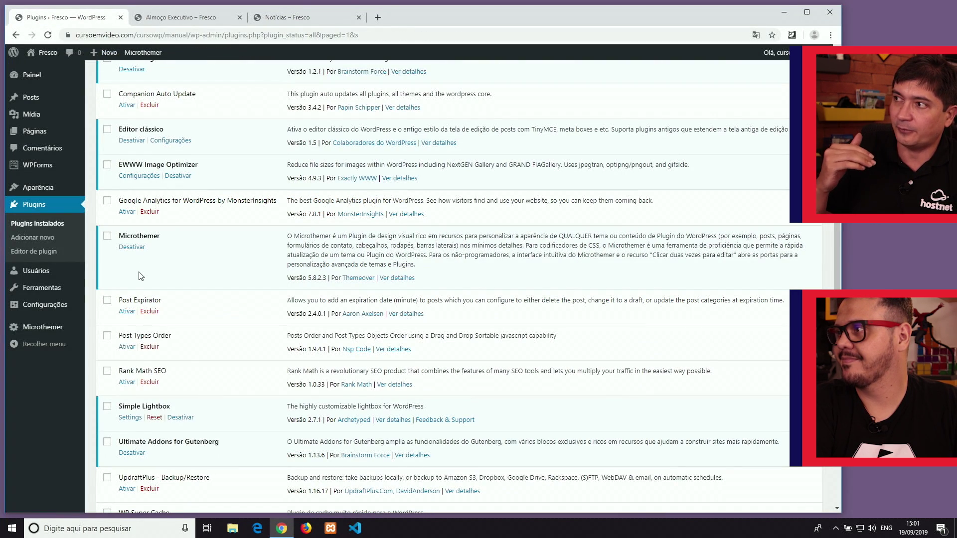
scroll(135, 318, up, 1)
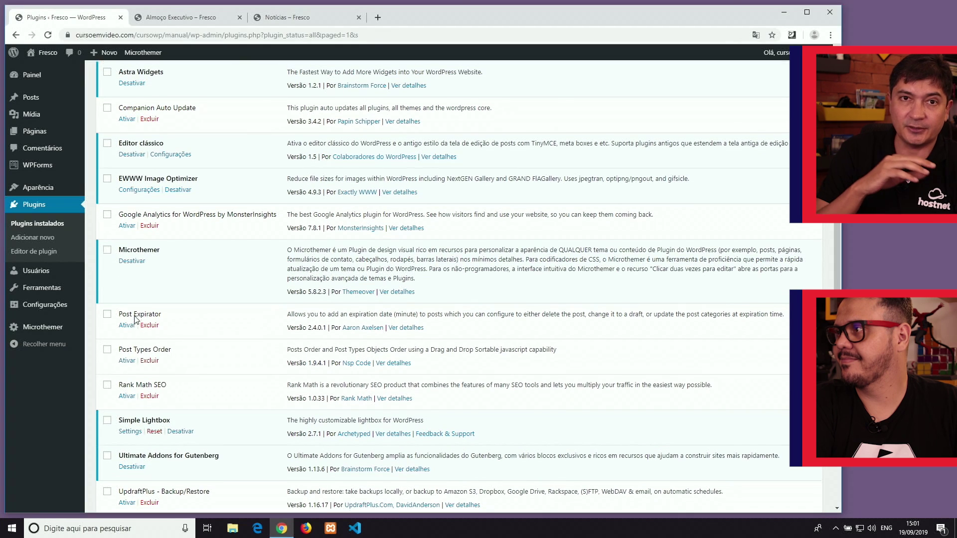
scroll(133, 326, down, 3)
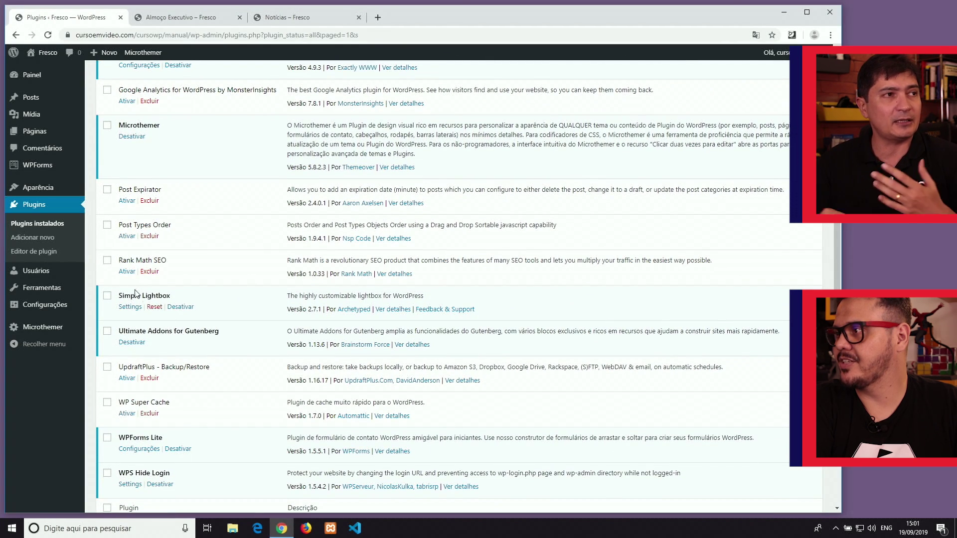
click(128, 309)
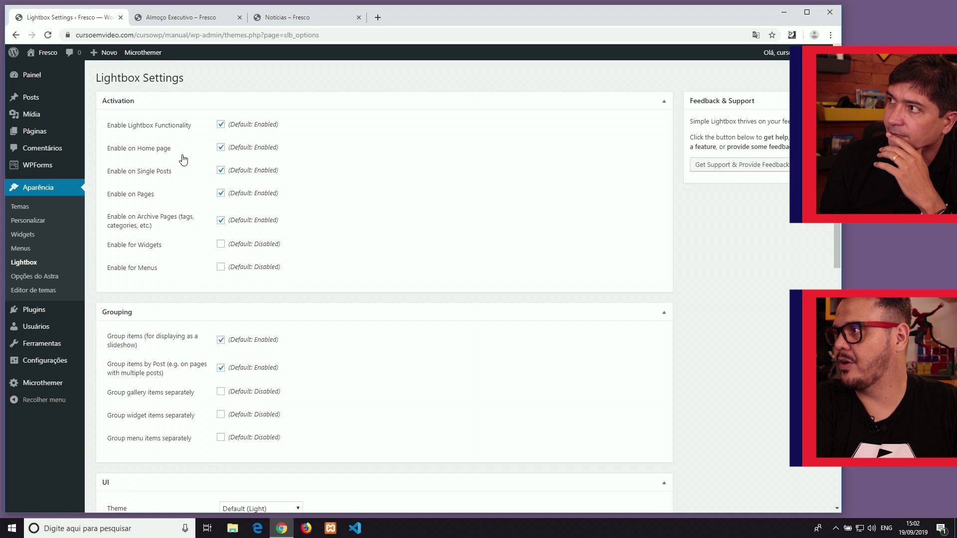
click(220, 148)
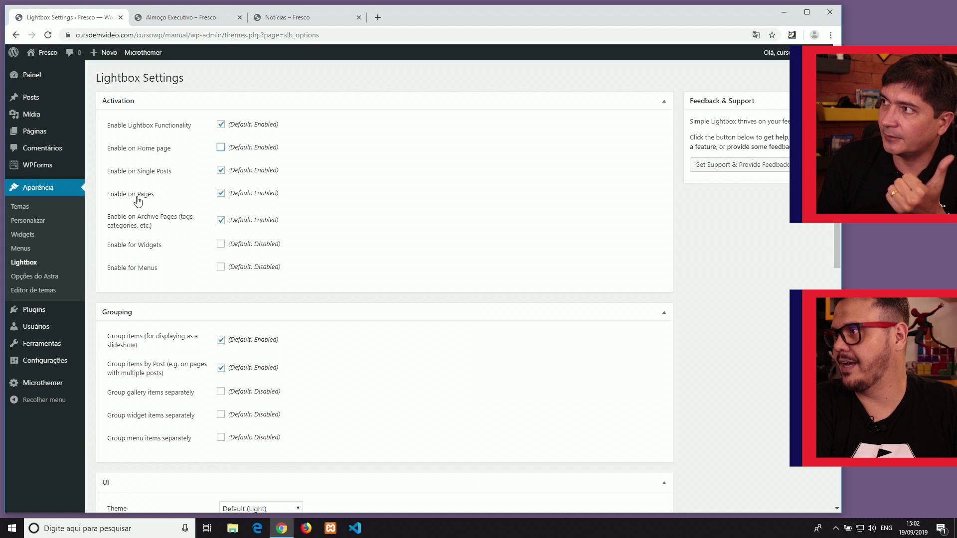
click(220, 195)
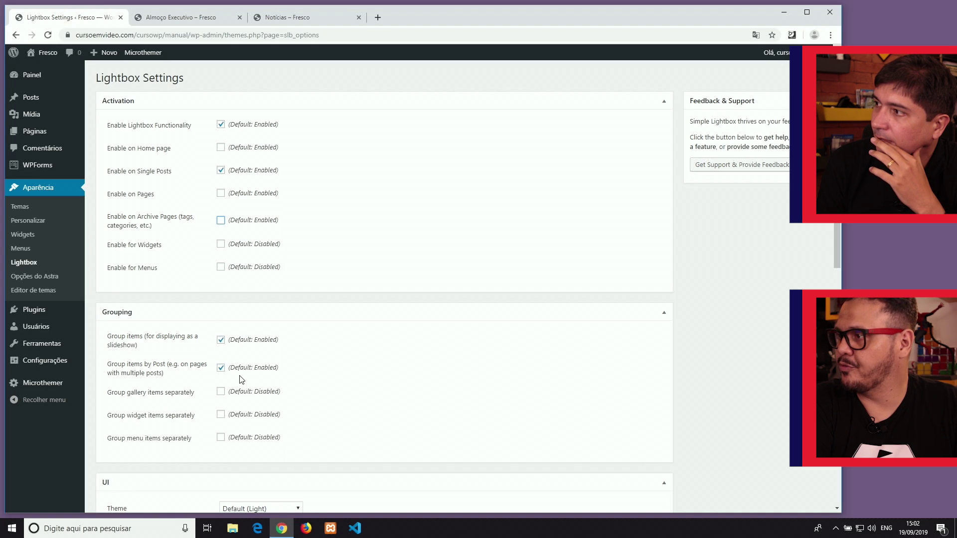
Translate the lightbox labels: close as Fechar, loading as Carregando, next item as Próximo and previous item as Anterior.
scroll(242, 380, down, 10)
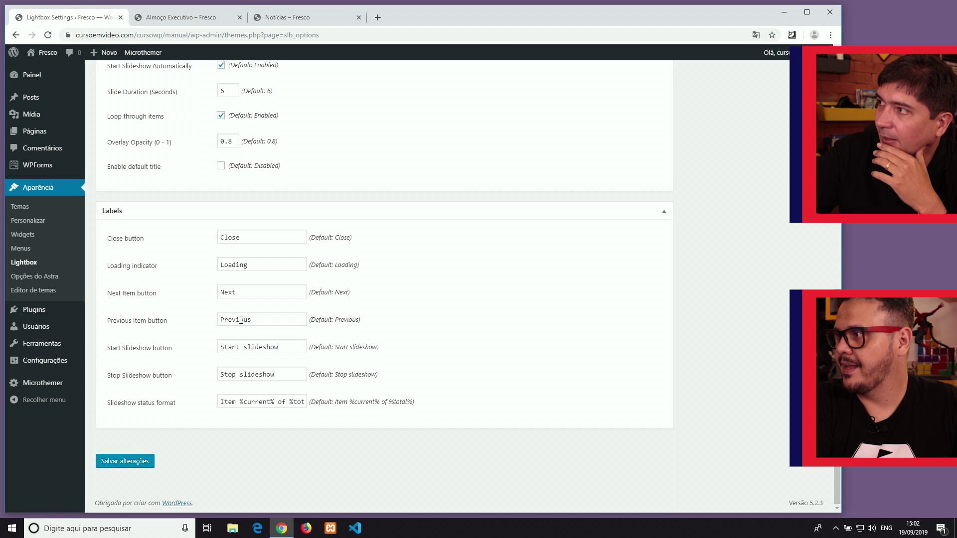
double_click(238, 238)
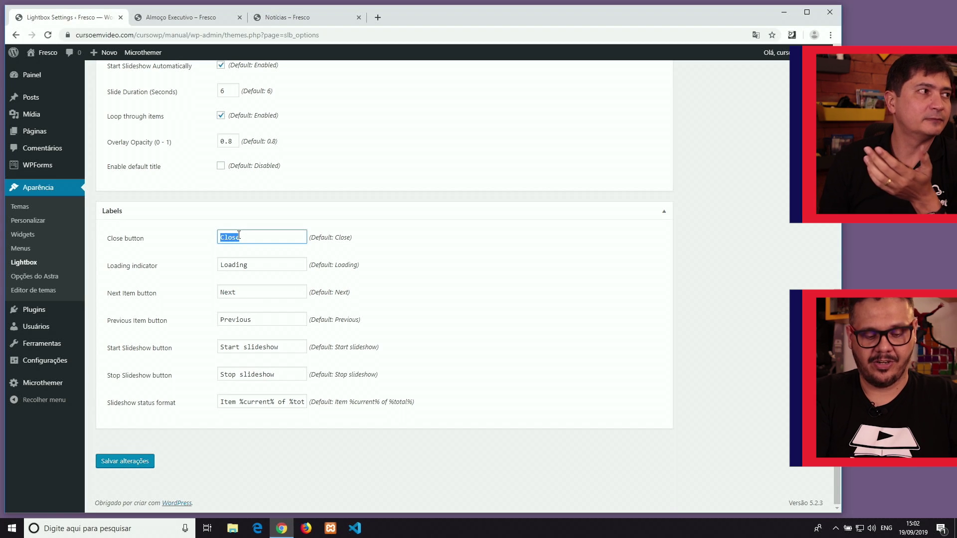
text(Fechar)
double_click(238, 264)
text(Carregando)
double_click(229, 293)
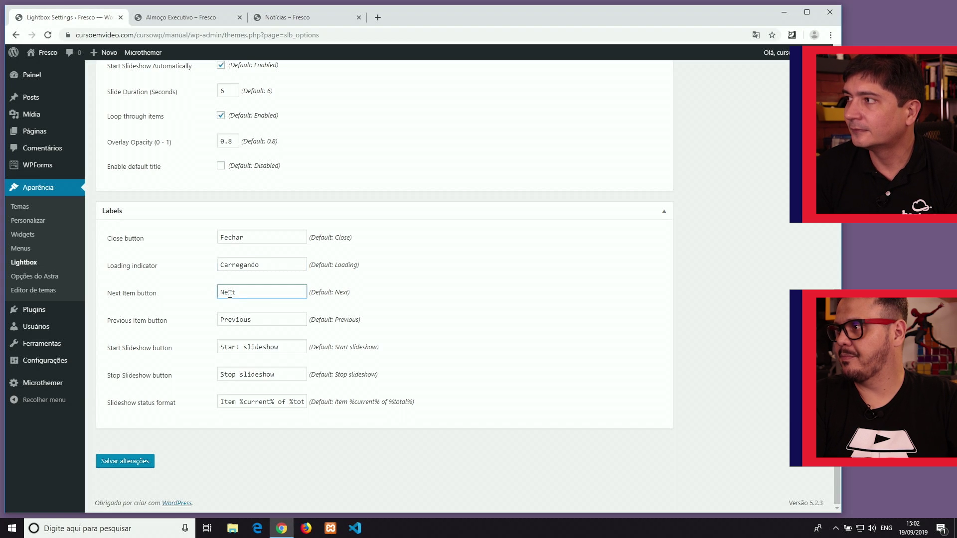
text(Pr)
double_click(236, 322)
text(Anterior)
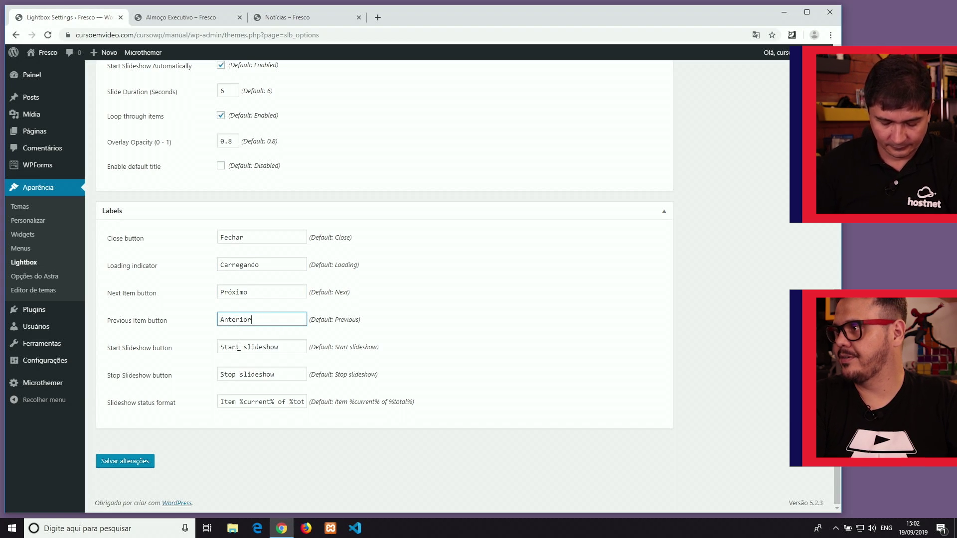
Set the start slideshow label to "Começar slides" and the stop slideshow label to "Parar".
triple_click(239, 347)
text(Começar s)
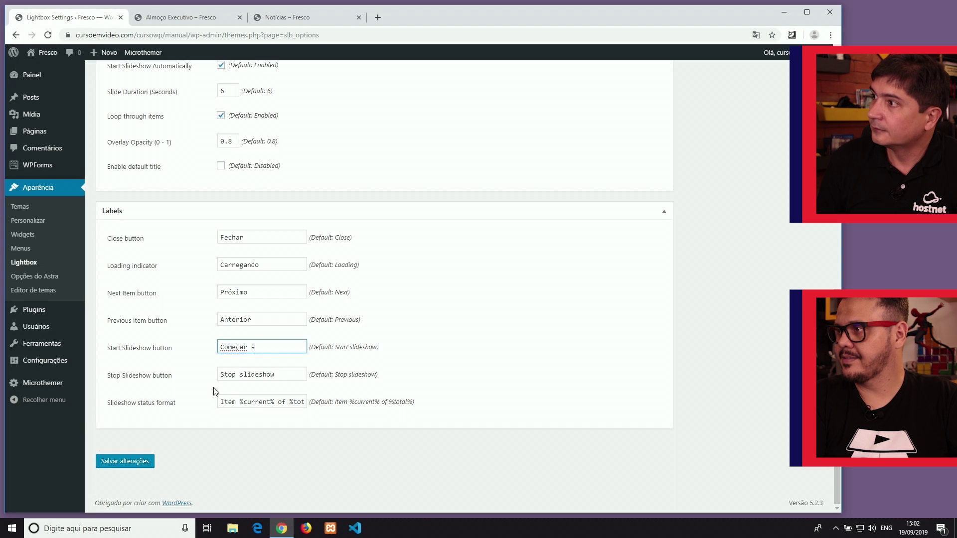
triple_click(241, 374)
text(P)
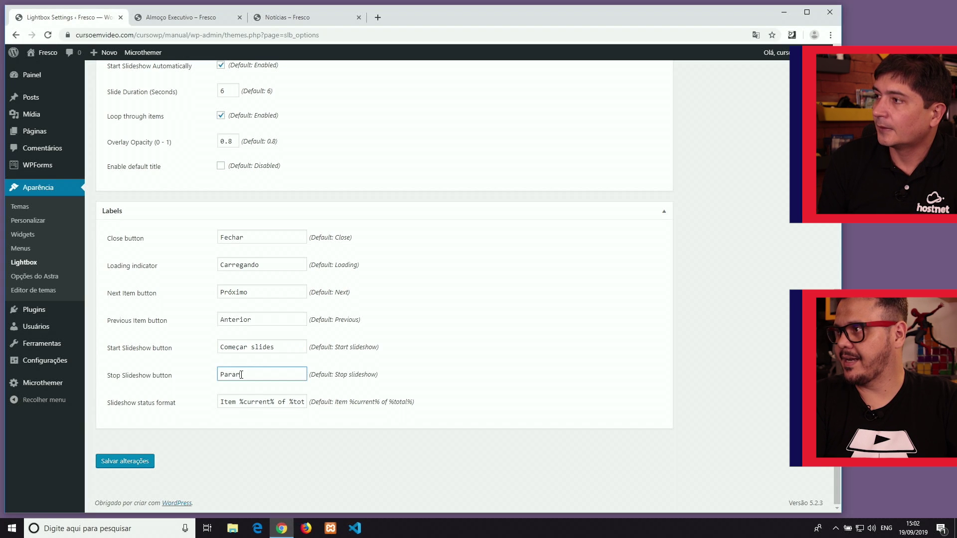
text(arar)
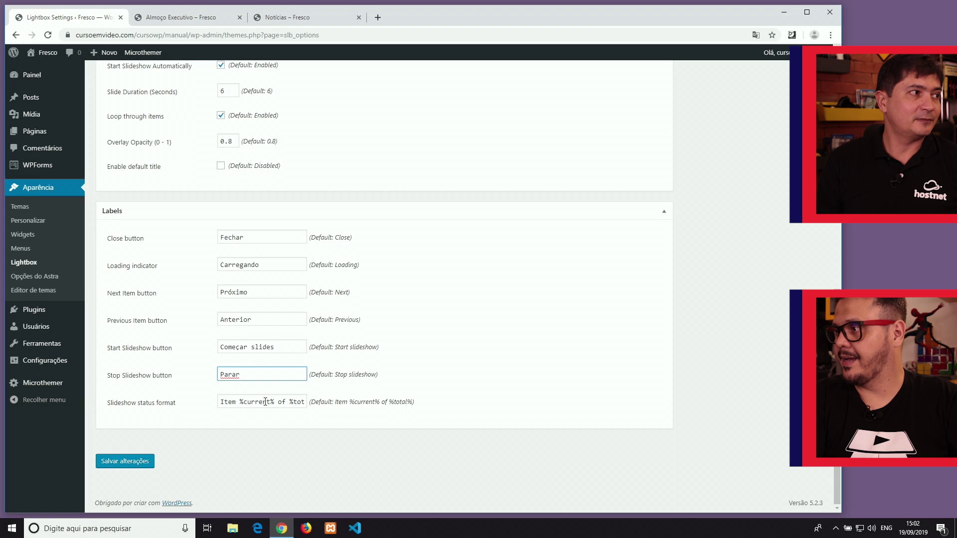
Change the slideshow status format to "Foto %current% de %total%" and save the lightbox settings.
scroll(265, 402, right, 2)
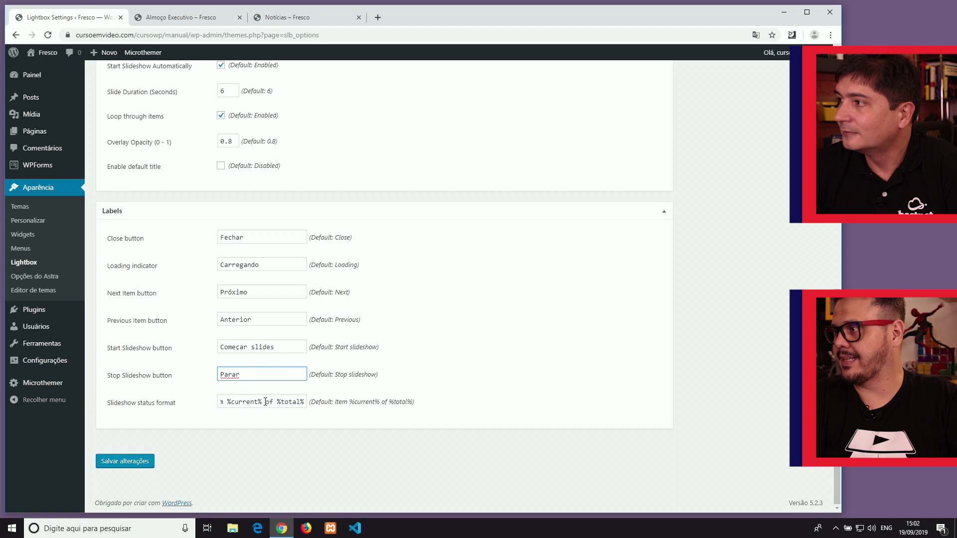
click(271, 402)
key(BackSpace)
key(BackSpace)
key(BackSpace)
text(de)
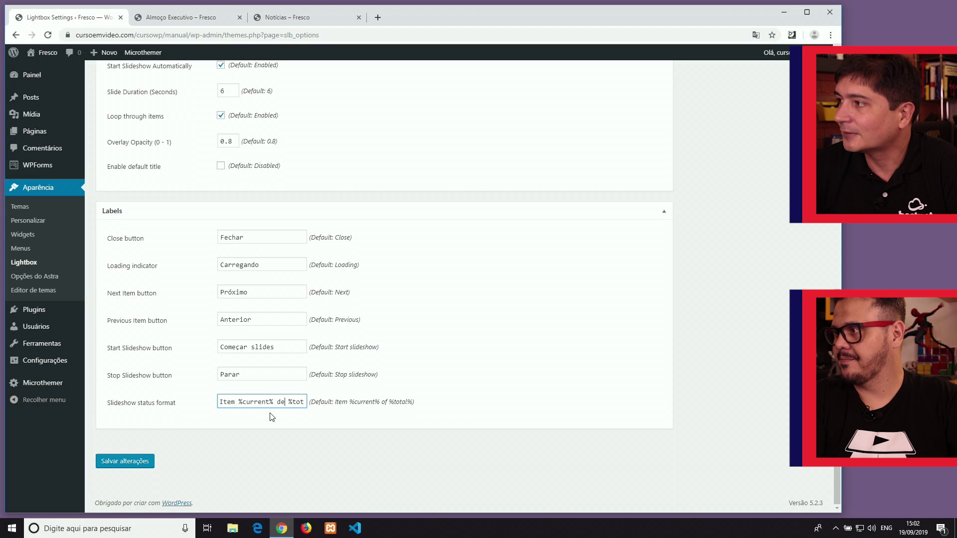
click(230, 402)
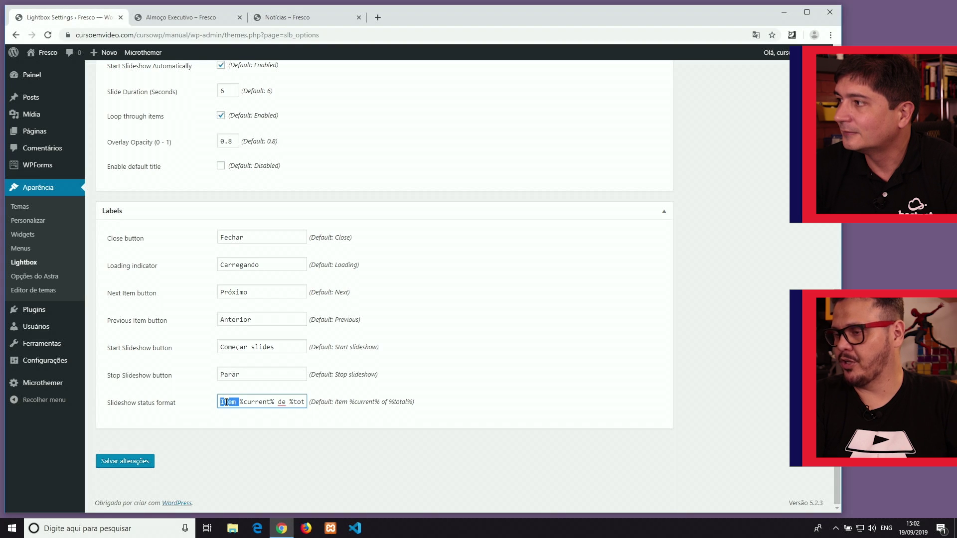
text(Foto)
click(125, 461)
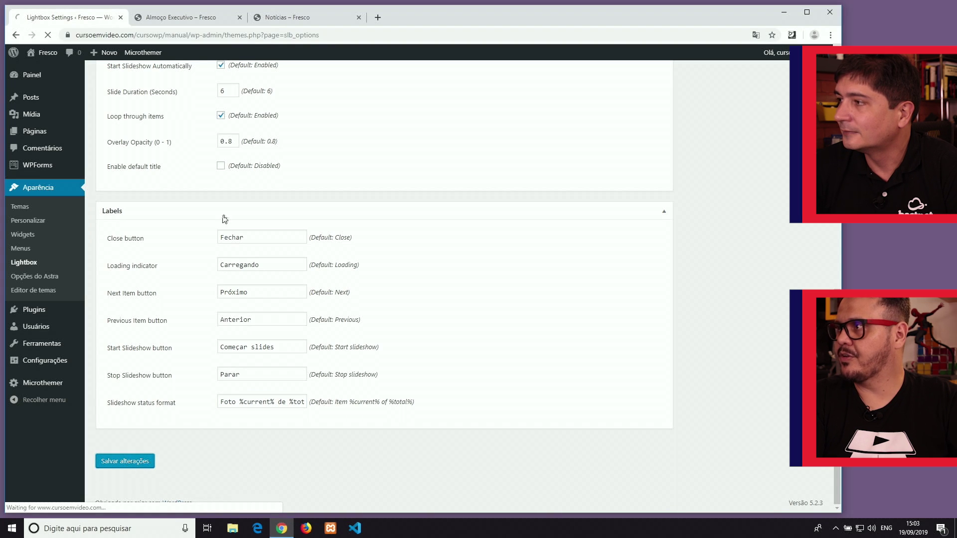
Reload the Almoço Executivo preview and check the translated lightbox labels by opening the plates image and browsing the gallery.
click(201, 21)
click(48, 36)
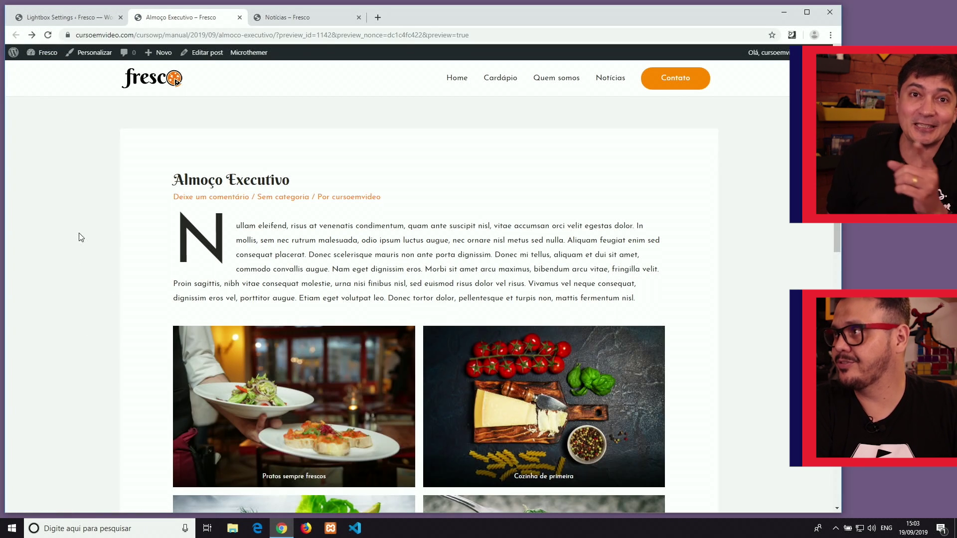
scroll(111, 338, down, 1)
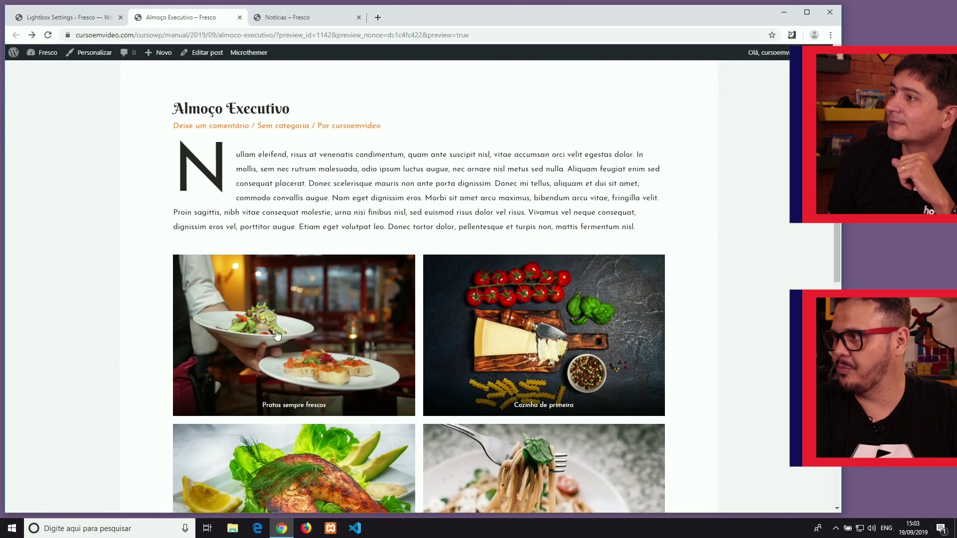
click(280, 338)
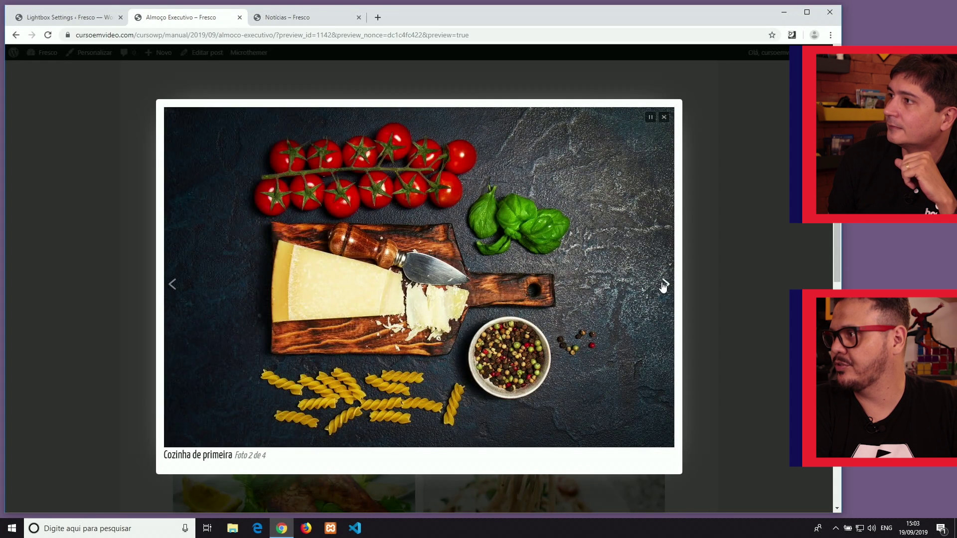
click(664, 283)
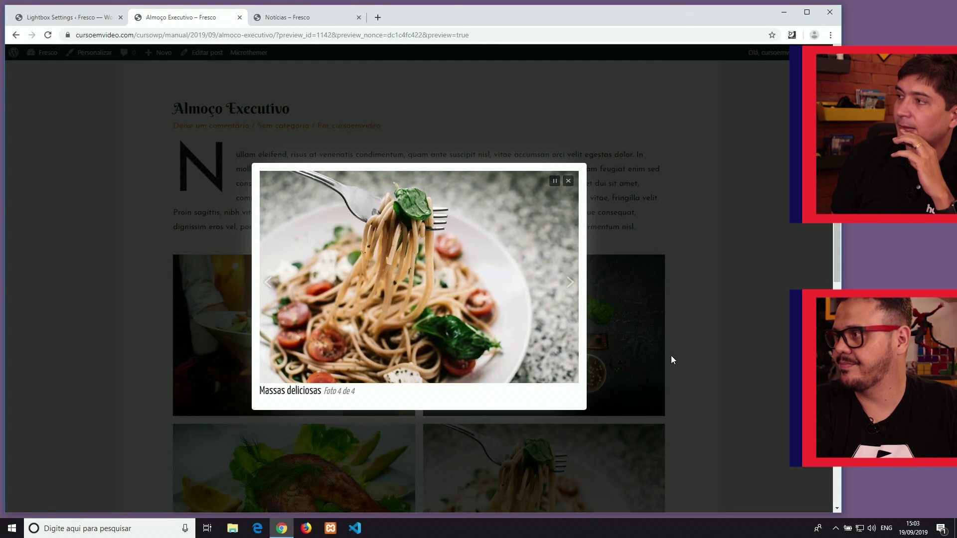
click(567, 181)
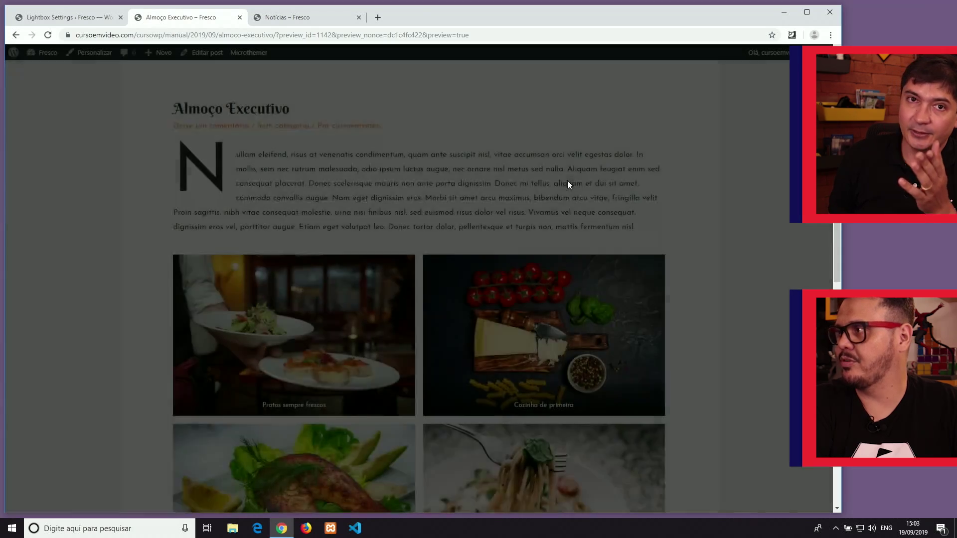
scroll(269, 178, down, 4)
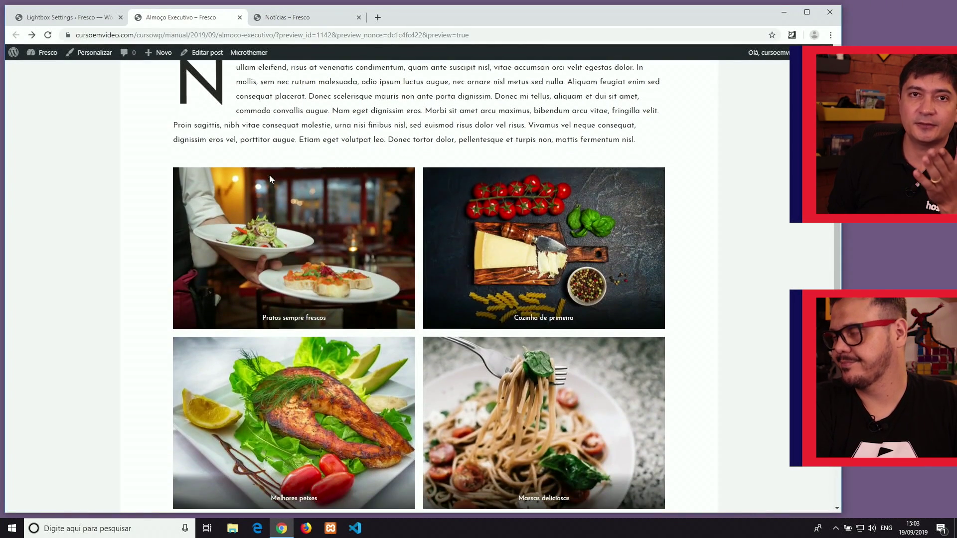
scroll(270, 179, up, 5)
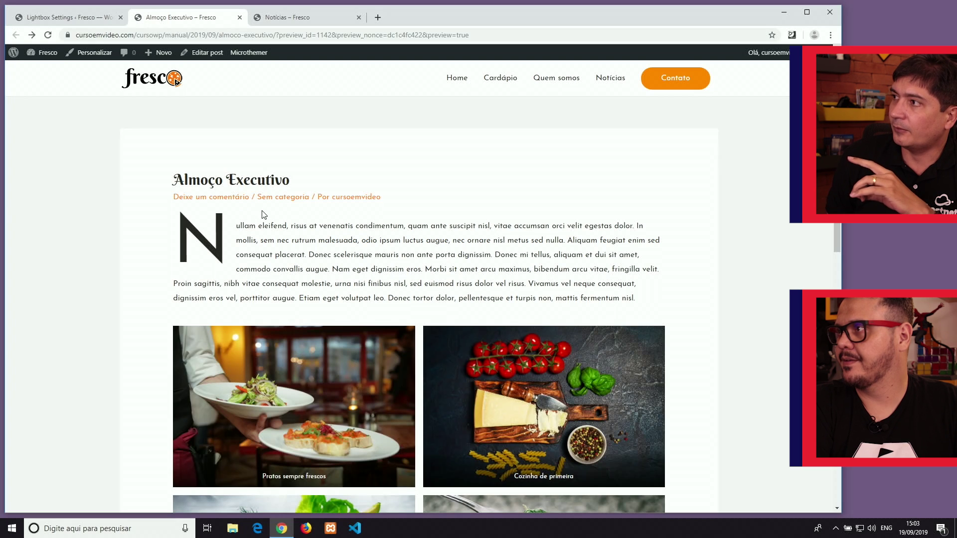
Open the Almoço Executivo post from the list of posts for editing in the block editor.
click(99, 19)
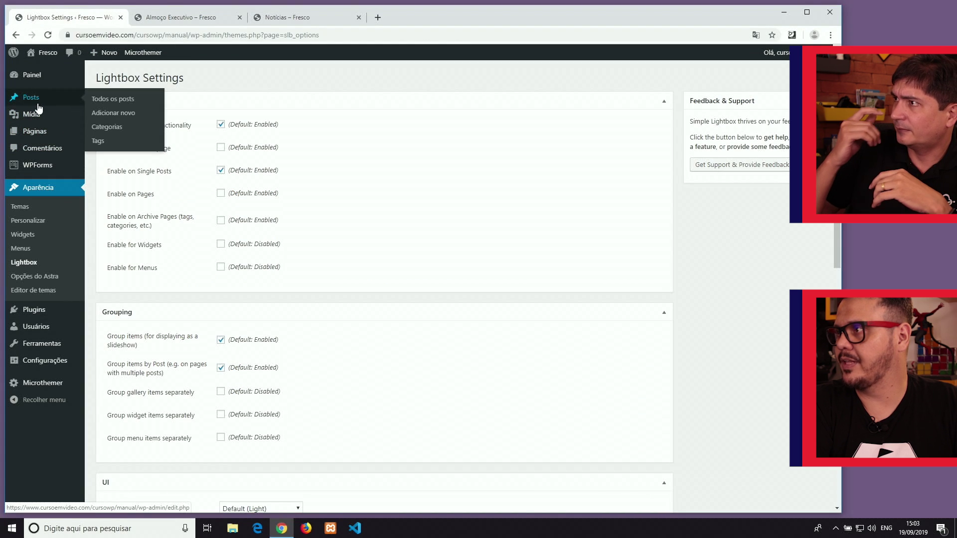
click(108, 101)
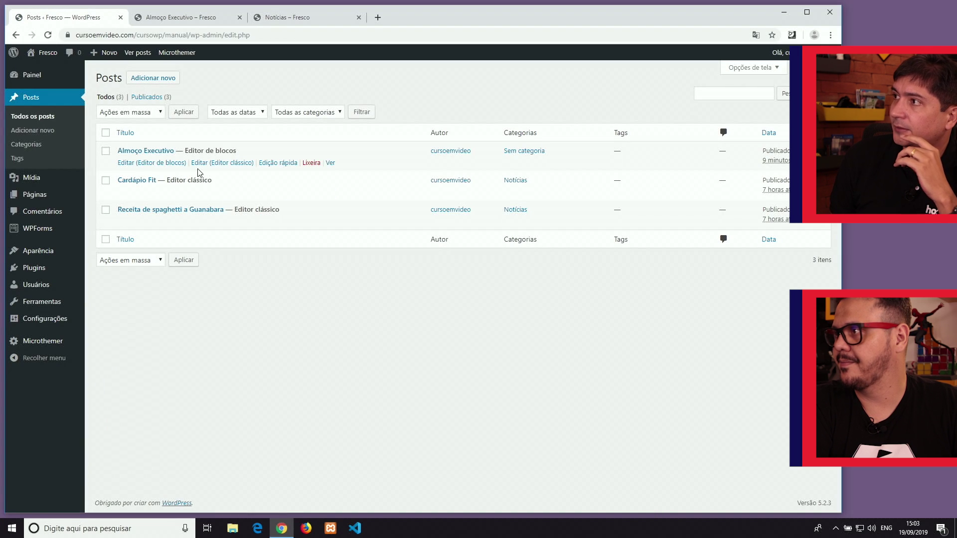
click(137, 151)
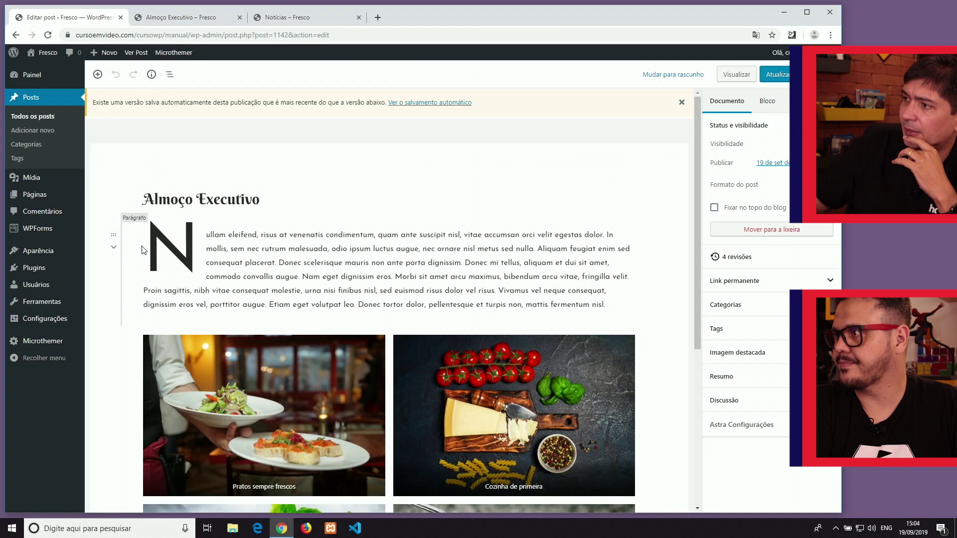
scroll(115, 236, down, 5)
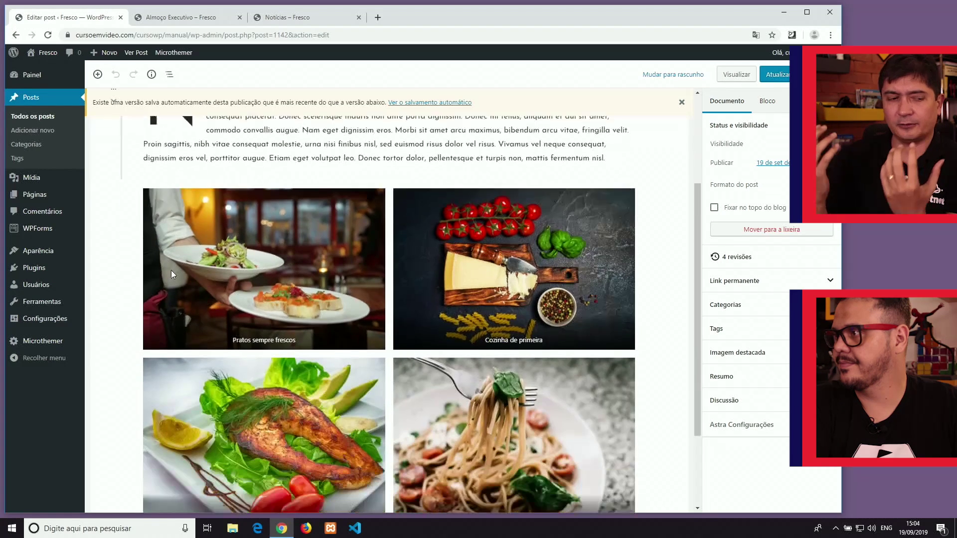
scroll(128, 448, up, 7)
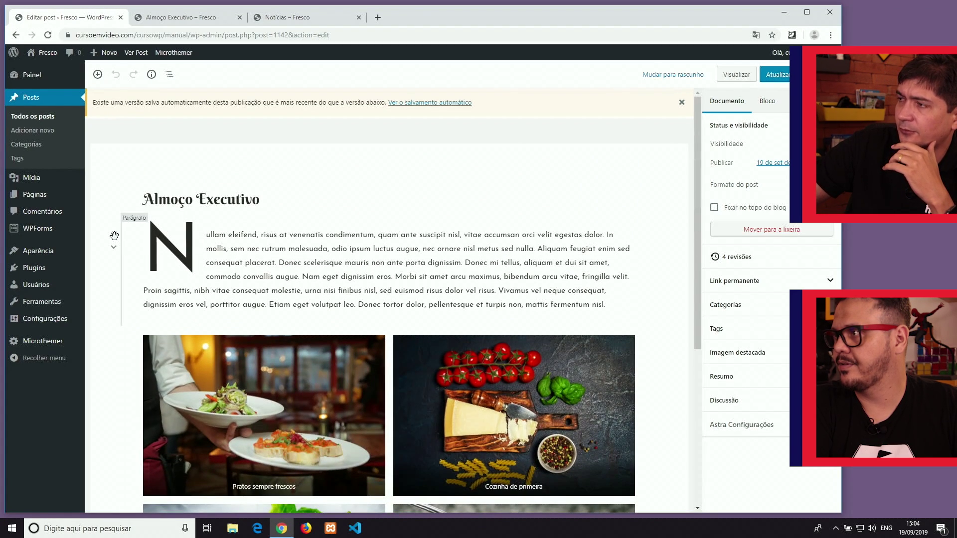
Duplicate the opening paragraph's text into a new paragraph below the image gallery.
scroll(148, 287, down, 1)
key(ctrl+x)
click(164, 456)
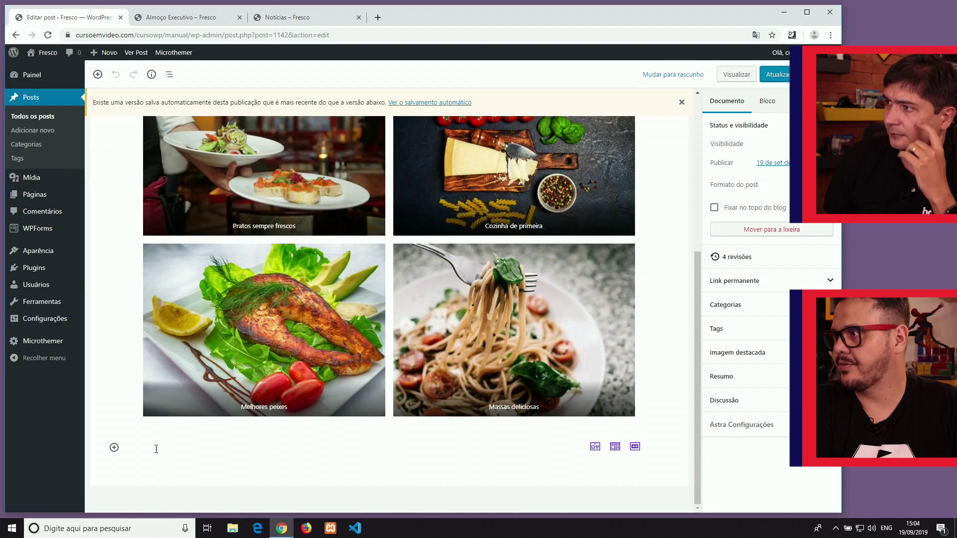
key(ctrl+v)
key(ctrl+z)
key(ctrl+z)
key(ctrl+shift+z)
key(ctrl+shift+z)
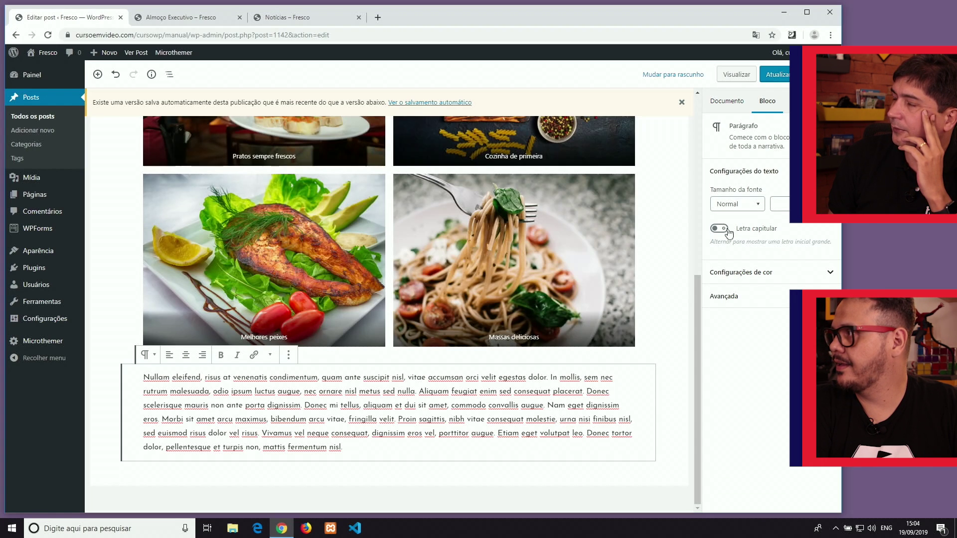
Examine the post's visibility options, publication date and permalink slug in the document settings.
click(727, 104)
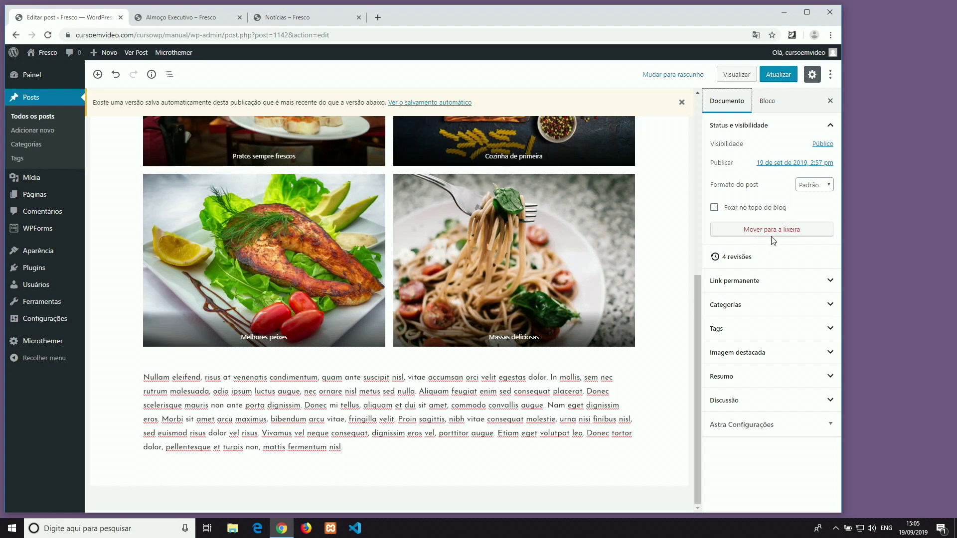
click(822, 144)
click(822, 143)
click(795, 166)
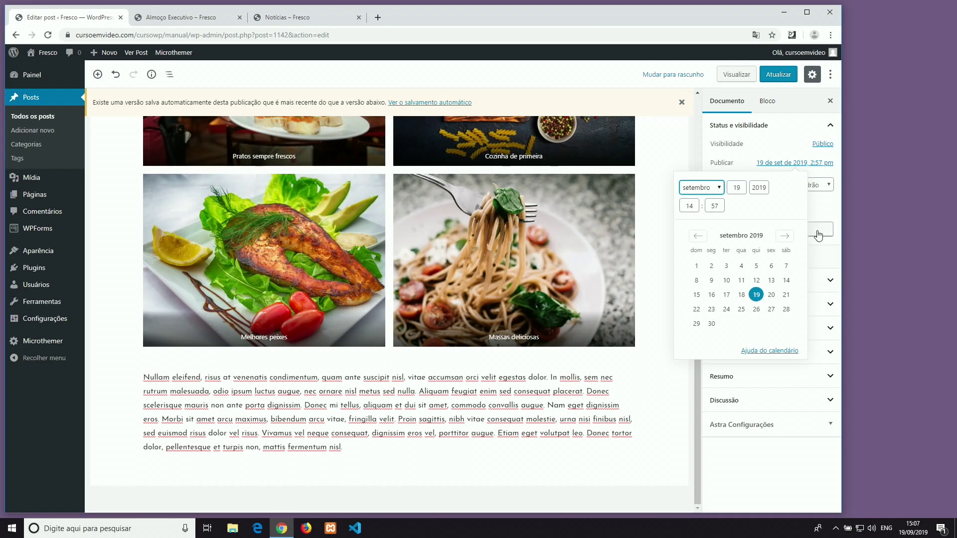
click(817, 209)
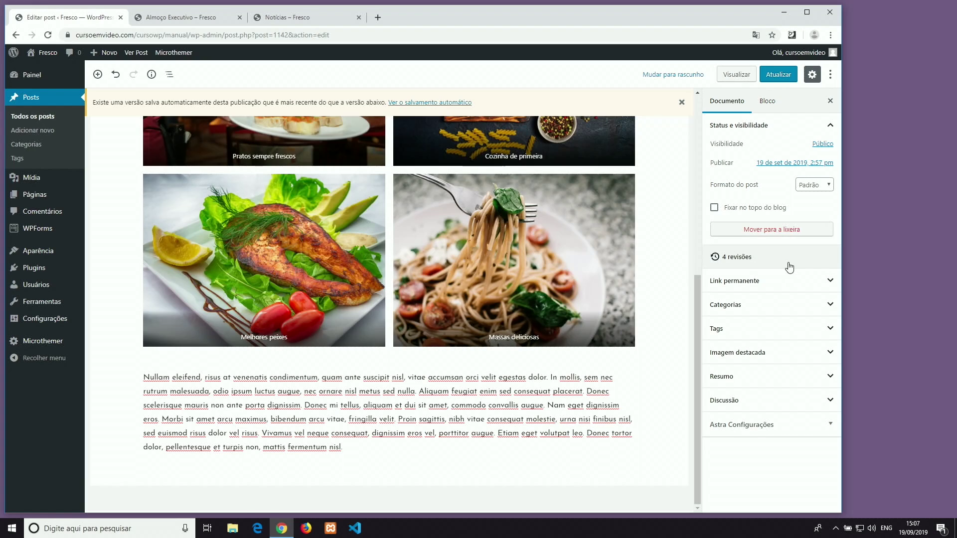
click(760, 282)
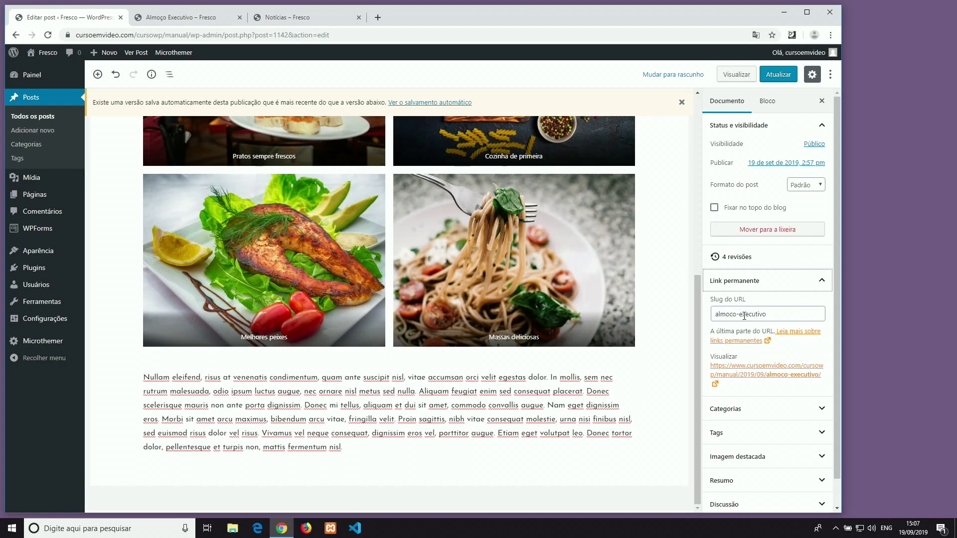
click(769, 287)
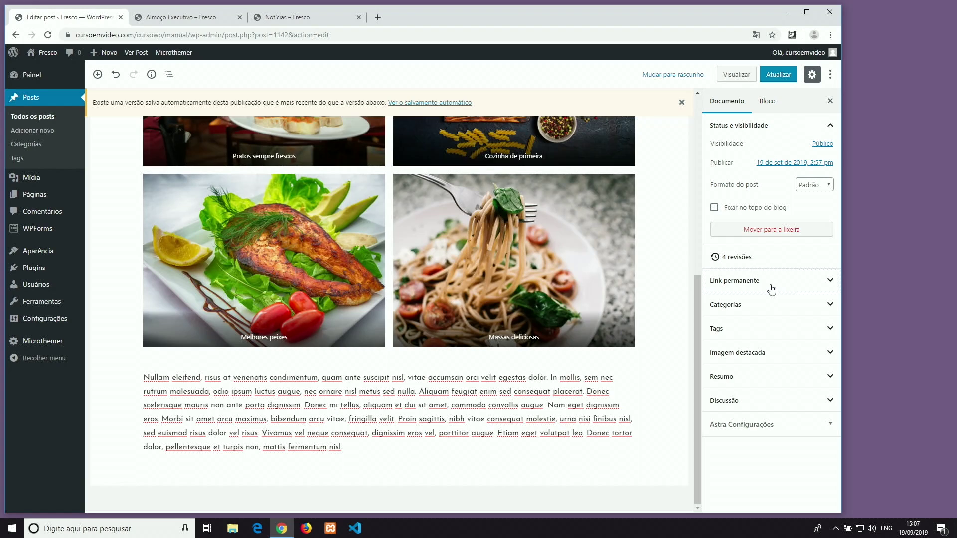
Assign the post to the Notícias category instead of Sem categoria.
click(763, 311)
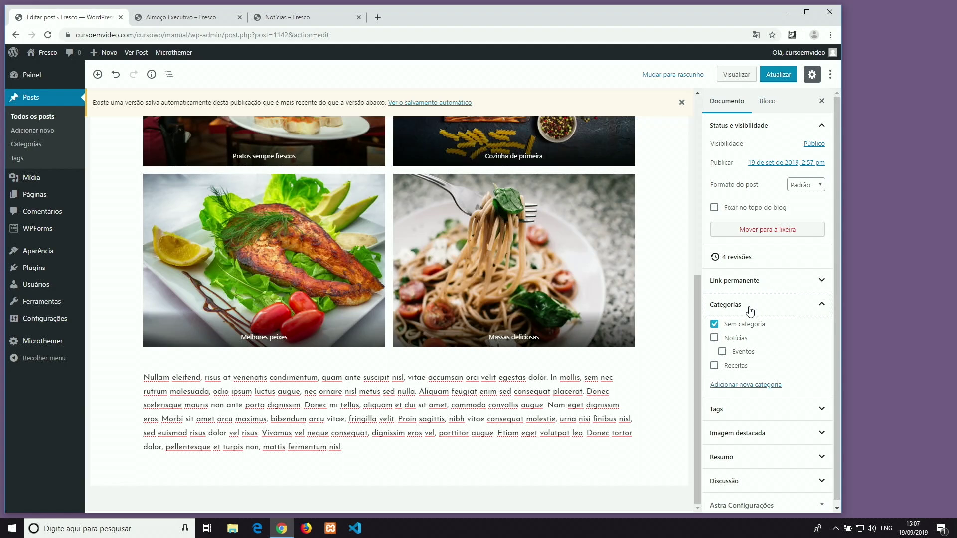
click(763, 312)
click(763, 312)
click(714, 324)
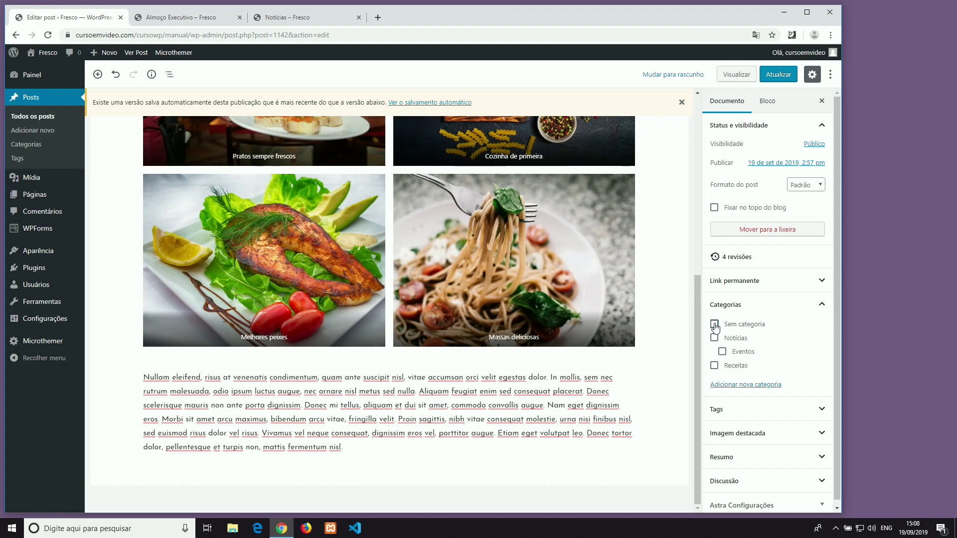
click(714, 339)
Open the form for adding a new category in the document settings.
click(752, 388)
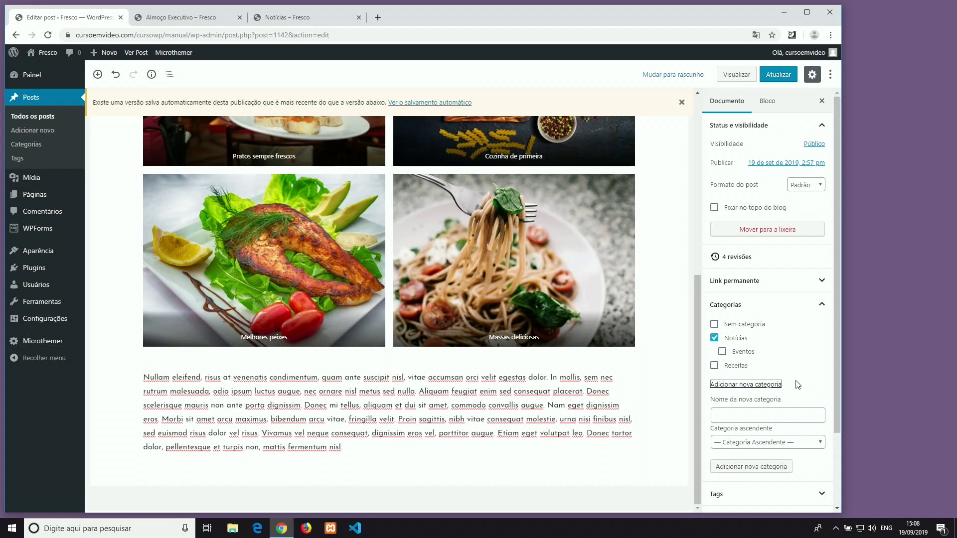
scroll(777, 388, down, 2)
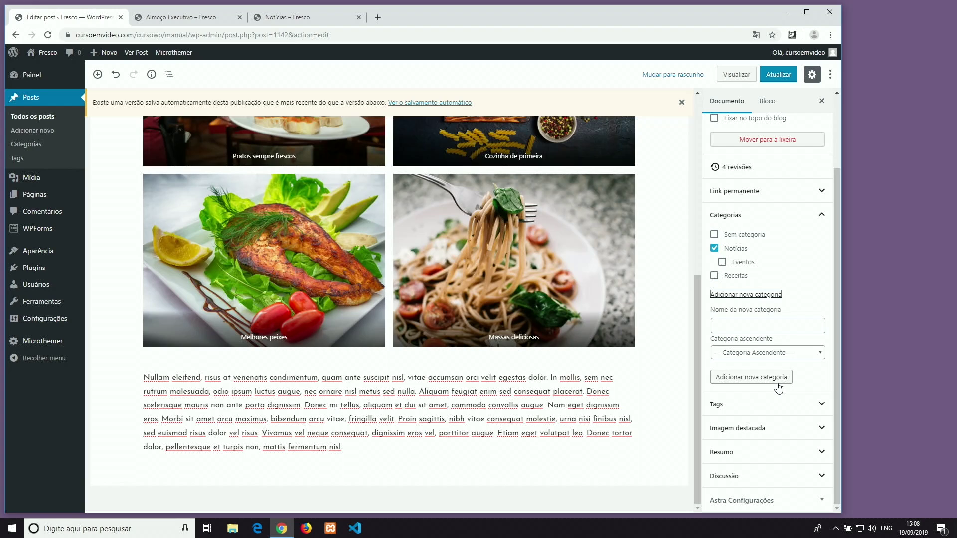
Tag the post with the existing Saladas tag from the suggestions.
click(727, 406)
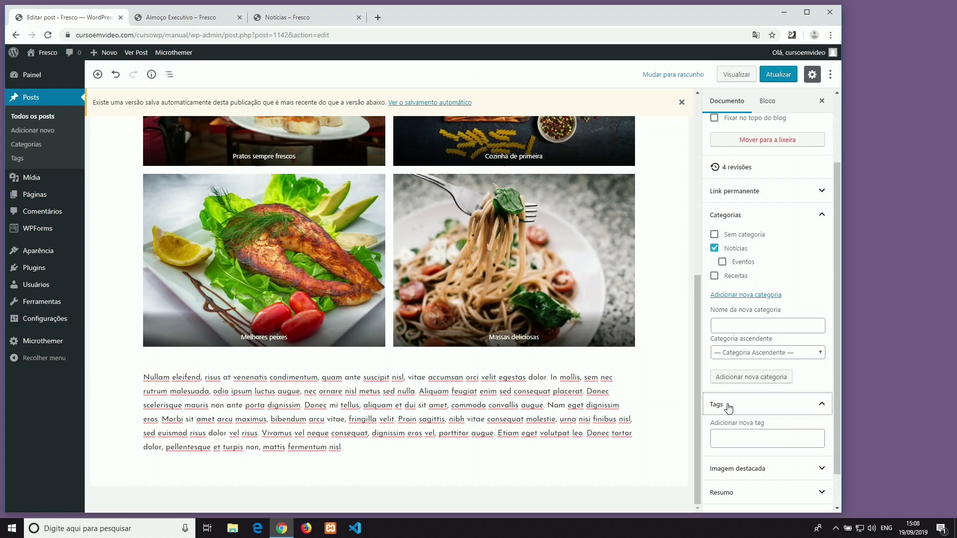
scroll(728, 406, down, 1)
click(743, 398)
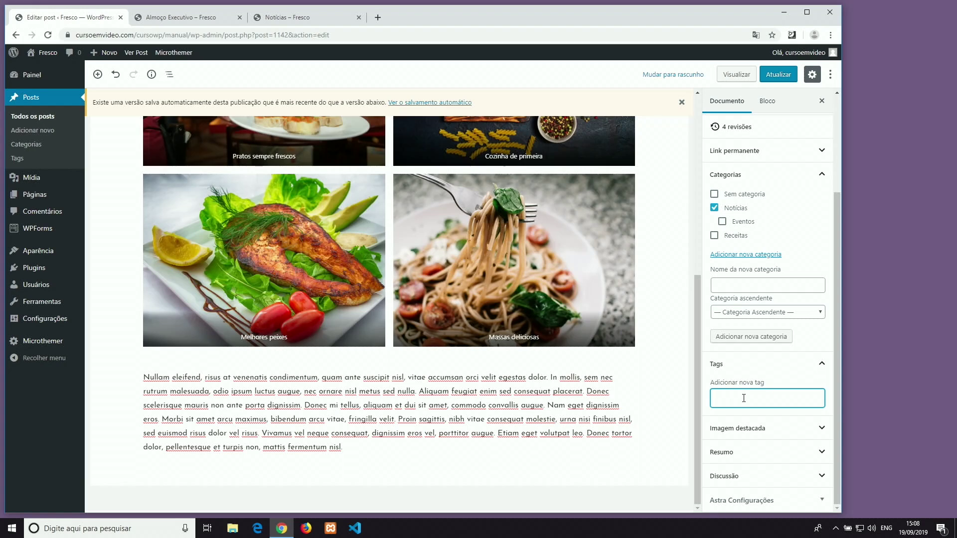
text(s)
text(Sa)
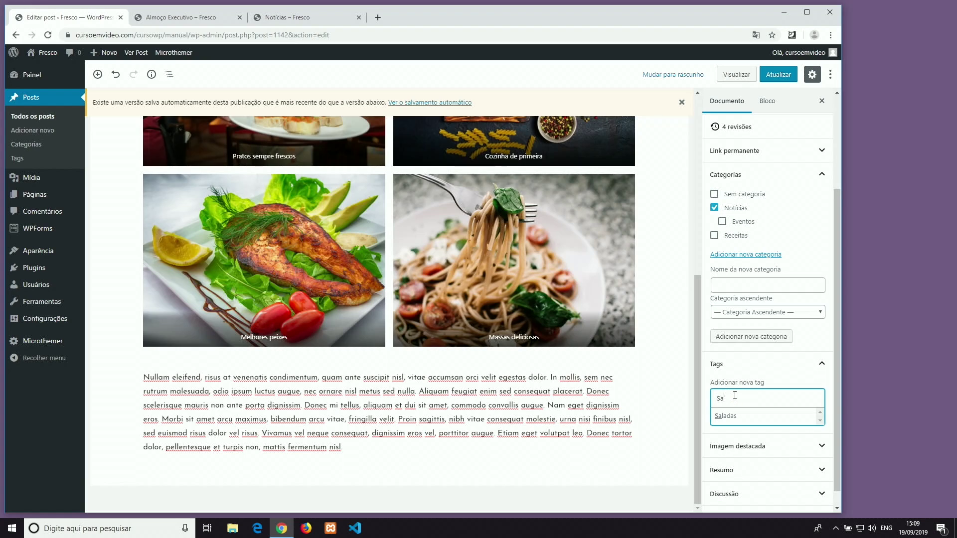
key(BackSpace)
key(BackSpace)
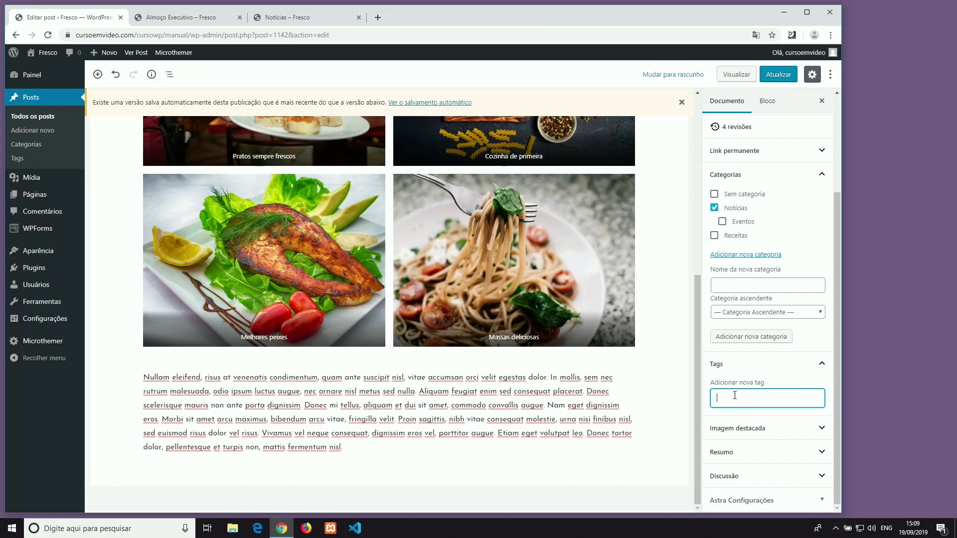
text(Sa)
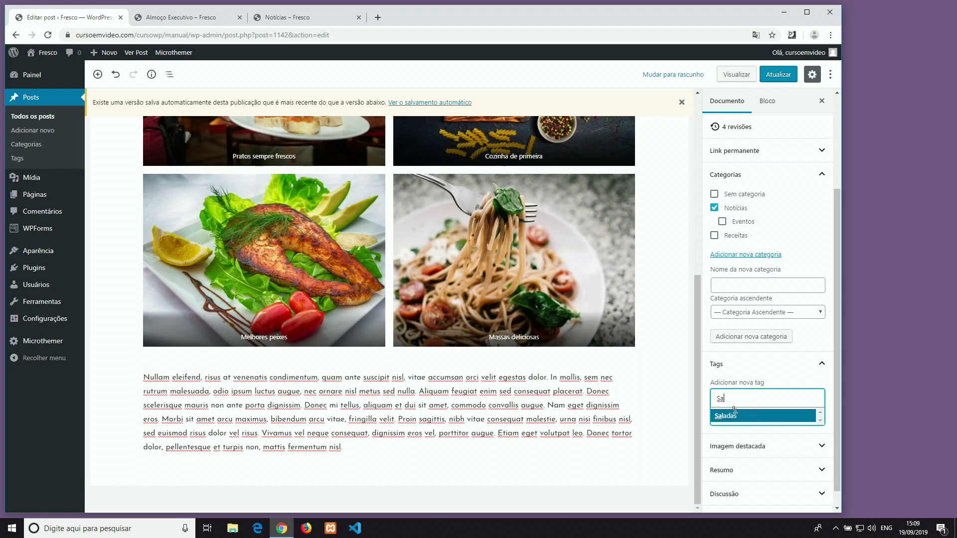
key(BackSpace)
text(Sa)
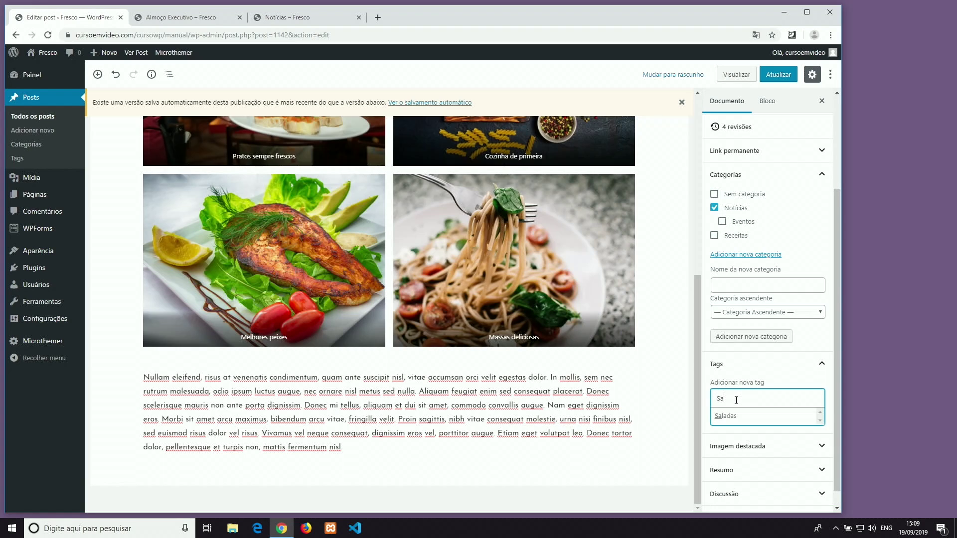
click(749, 412)
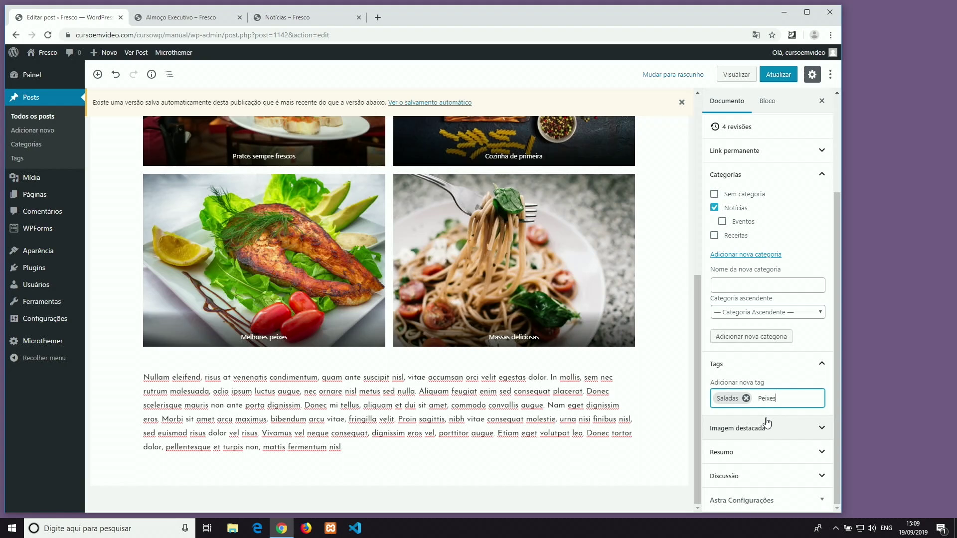
Add Peixes and Pratos executivos as further tags on the post.
key(Return)
text(Pra)
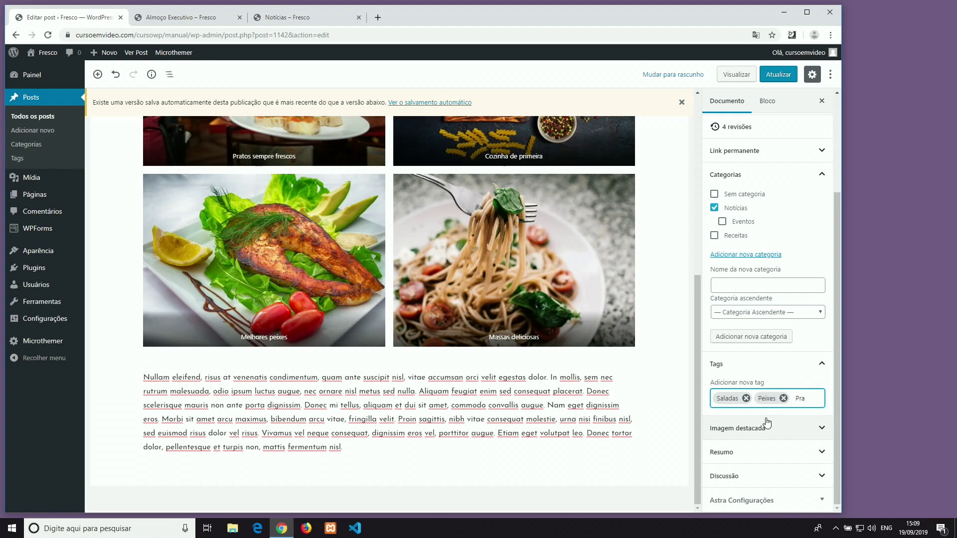
text(tos executivos)
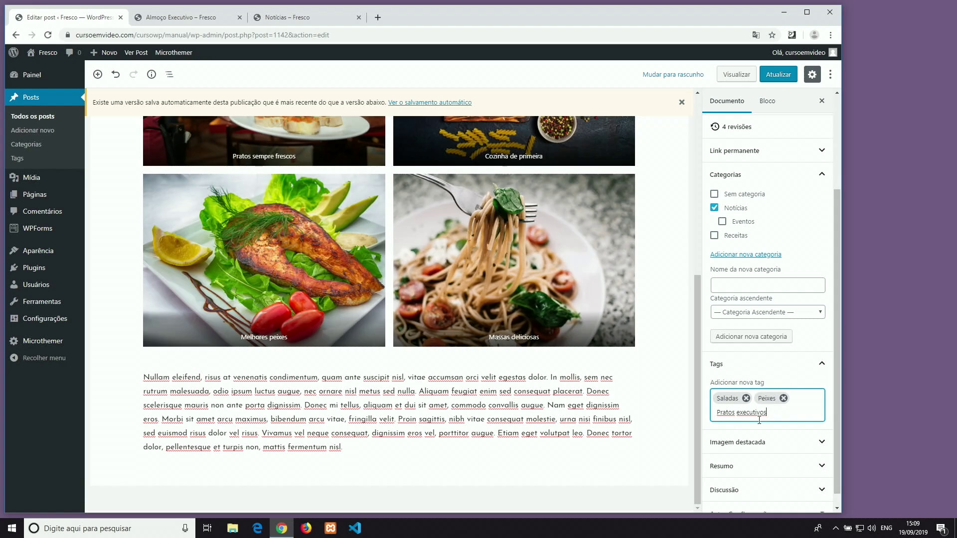
key(Return)
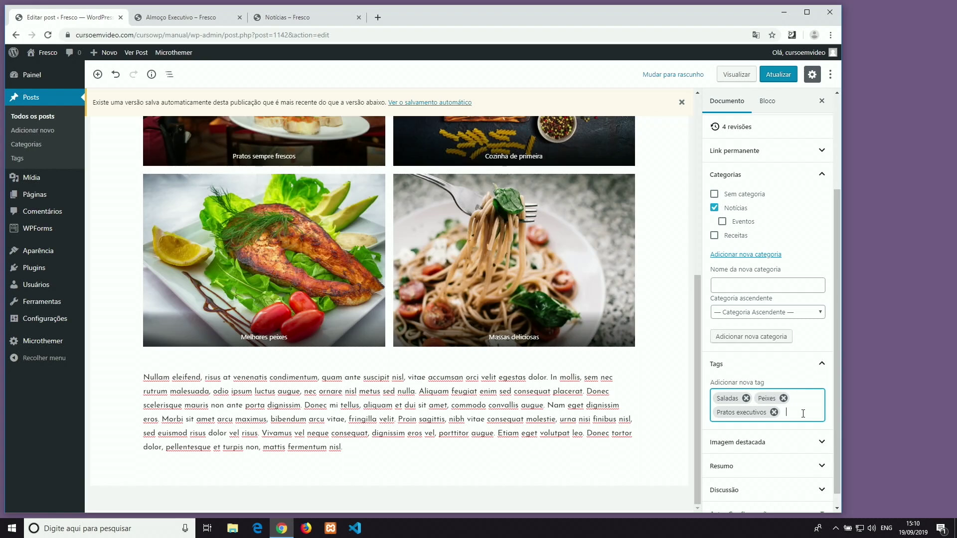
Add an extra Olá tag to the post and remove it again.
text(Olá)
key(Return)
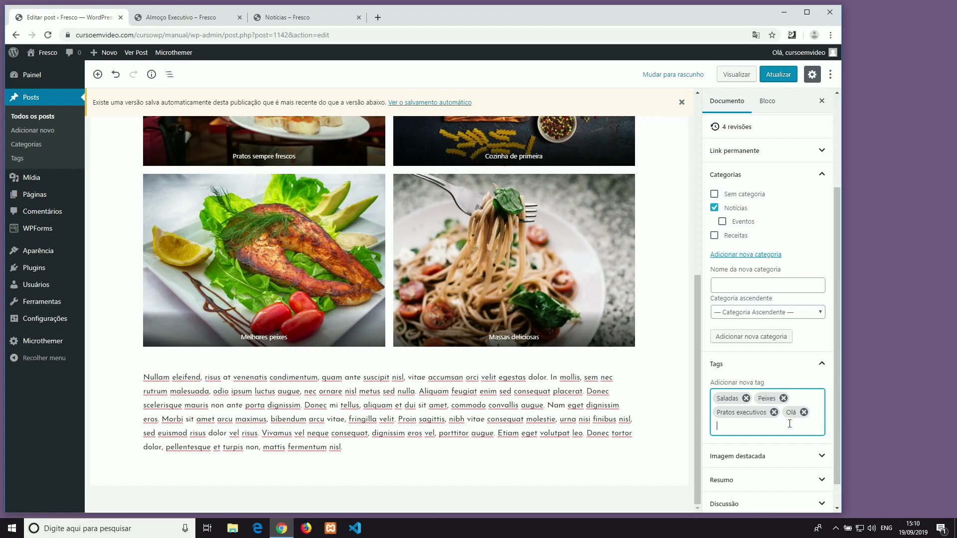
click(803, 412)
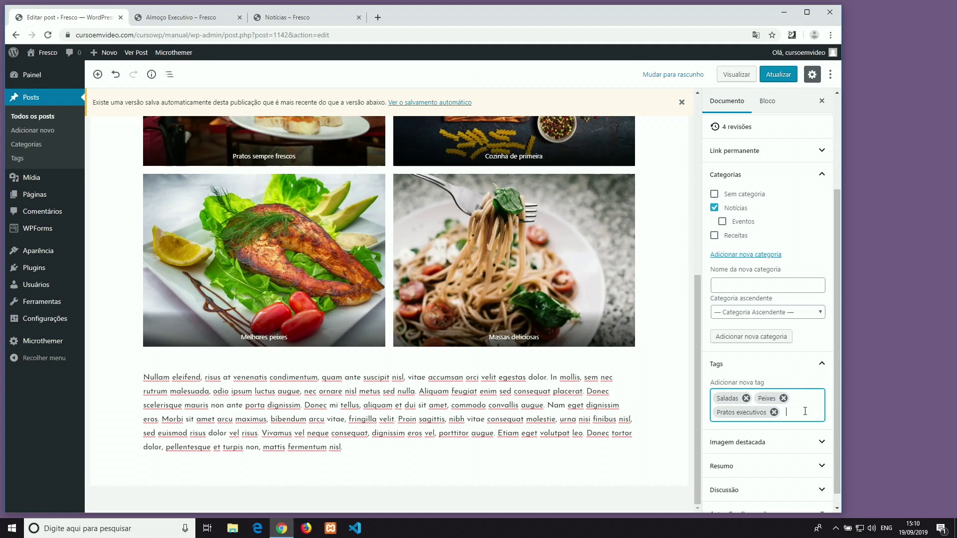
Set restaurante01.jpg from the media library as the post's featured image.
scroll(730, 441, down, 1)
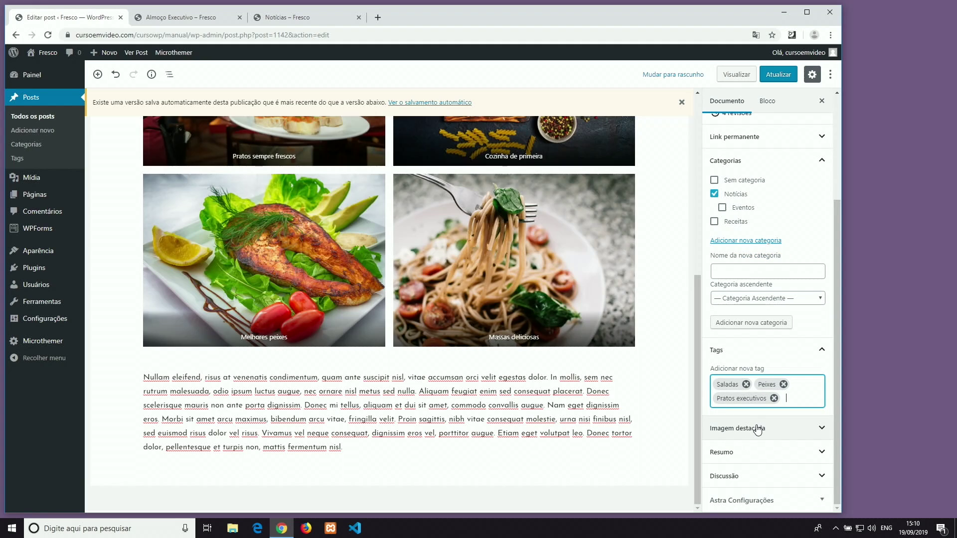
click(757, 429)
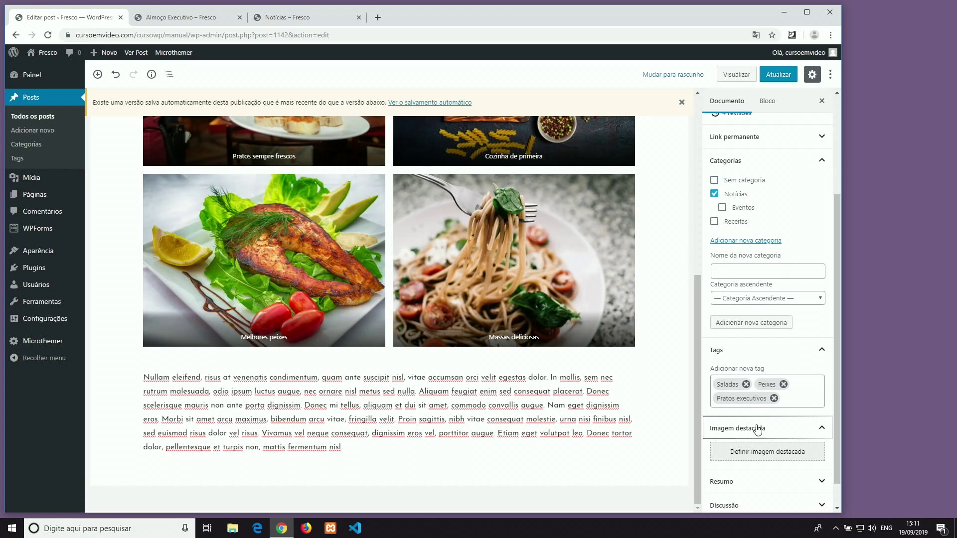
scroll(757, 429, down, 1)
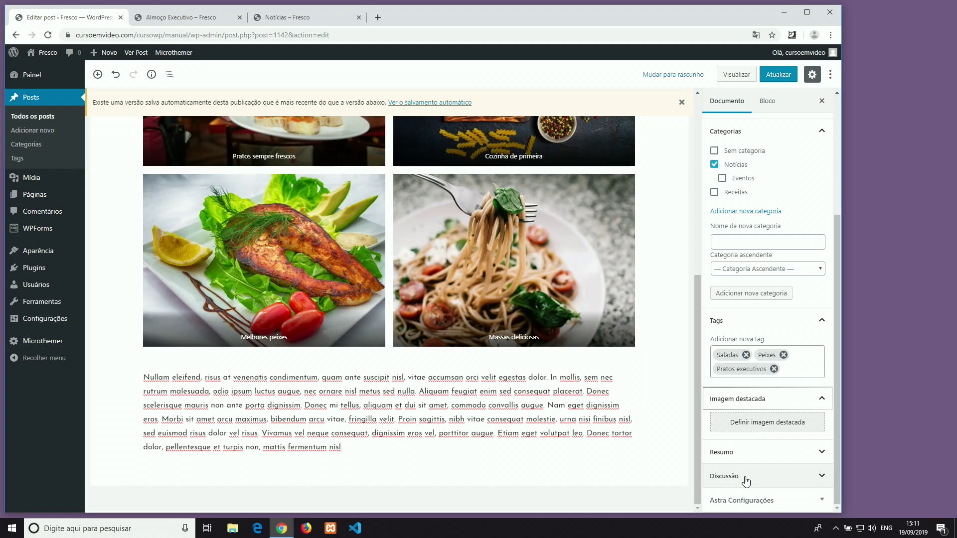
click(754, 424)
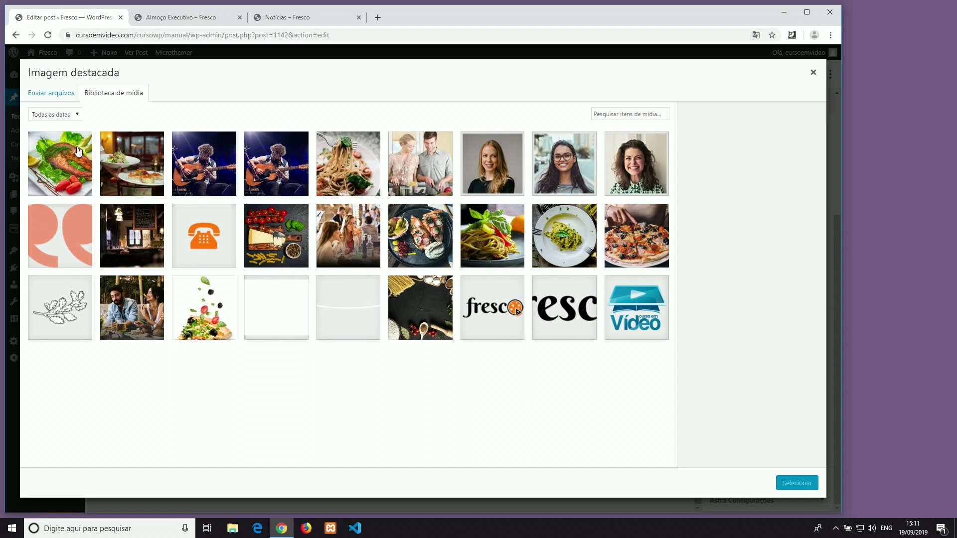
click(66, 165)
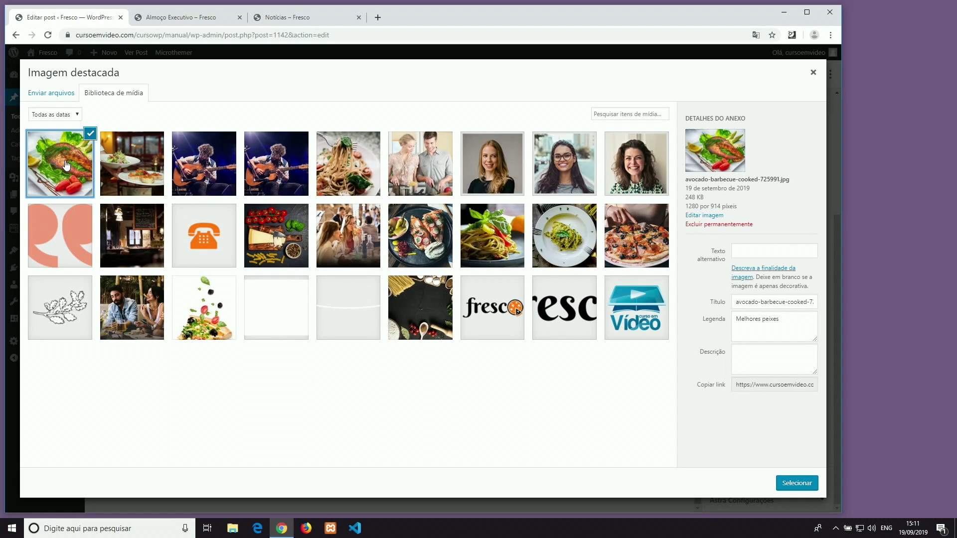
click(352, 178)
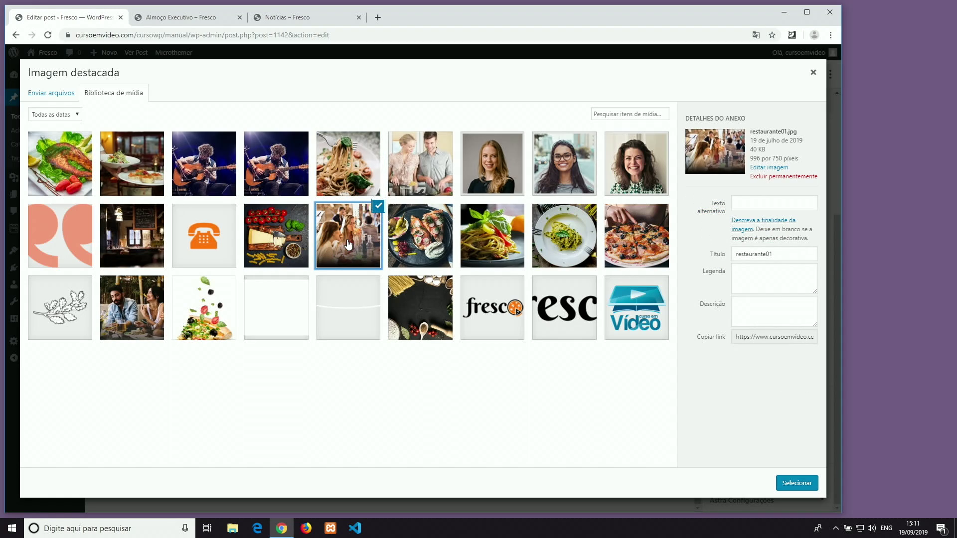
click(795, 485)
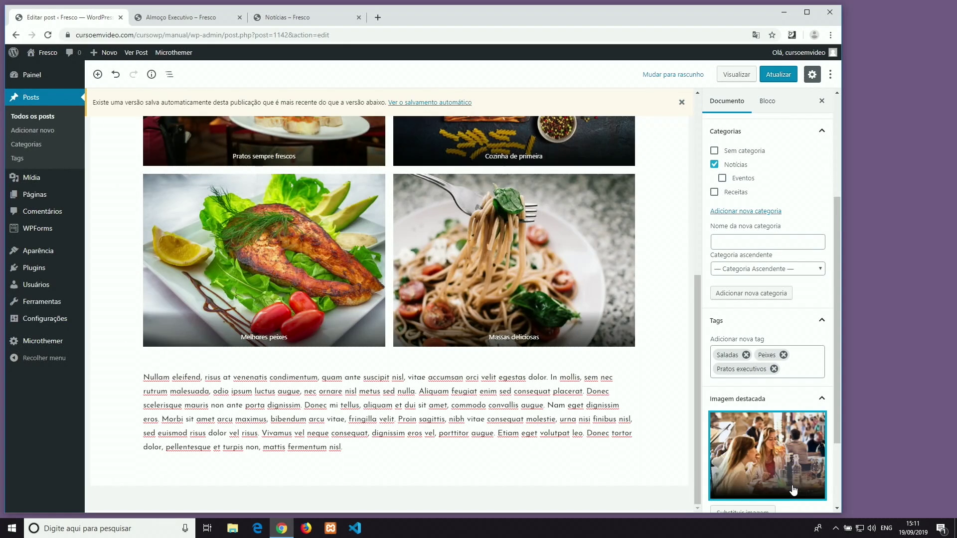
Write the post's excerpt: "Conheça mais sobre o nosso excelente almoço executivo, disponível de segunda a sexta, a partir das 11:30h até 15h.".
scroll(756, 455, down, 2)
scroll(753, 451, down, 1)
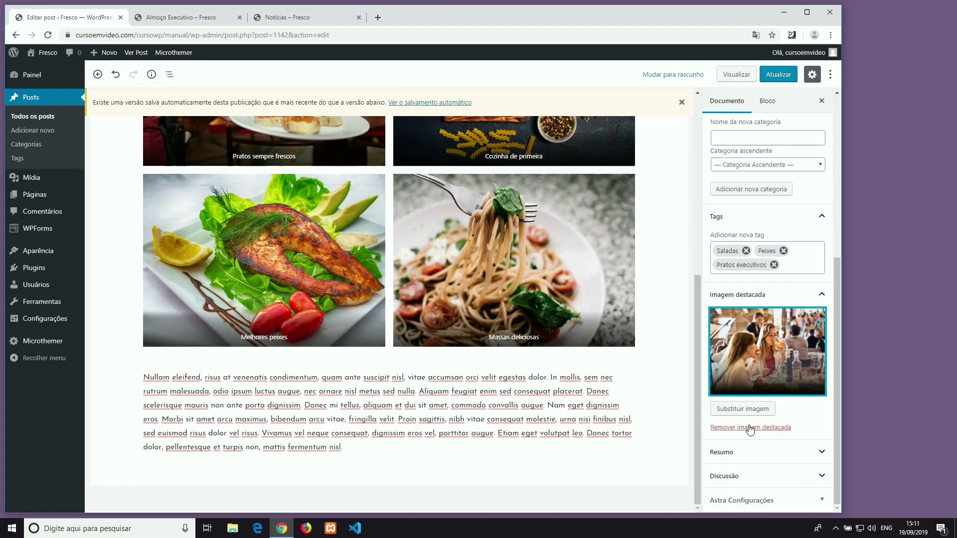
click(747, 452)
scroll(733, 450, down, 2)
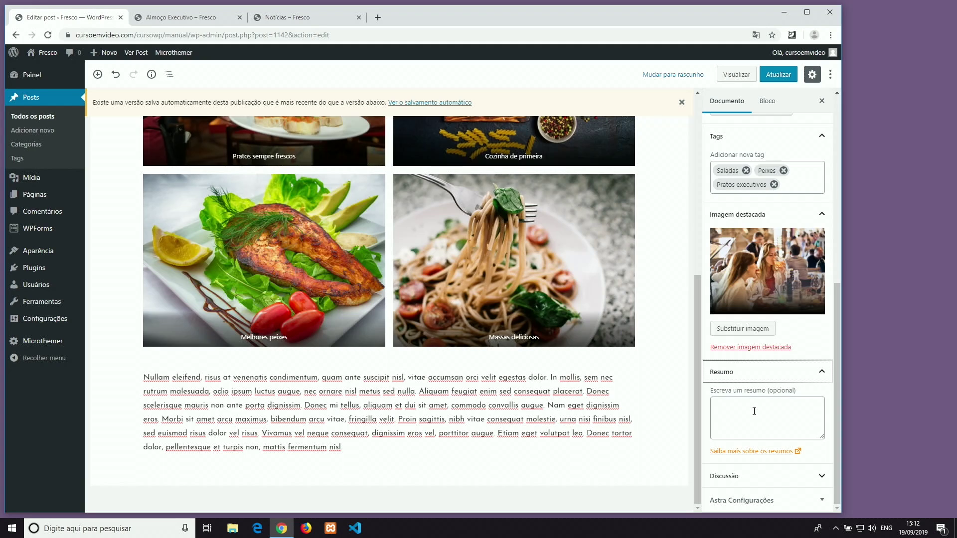
click(750, 413)
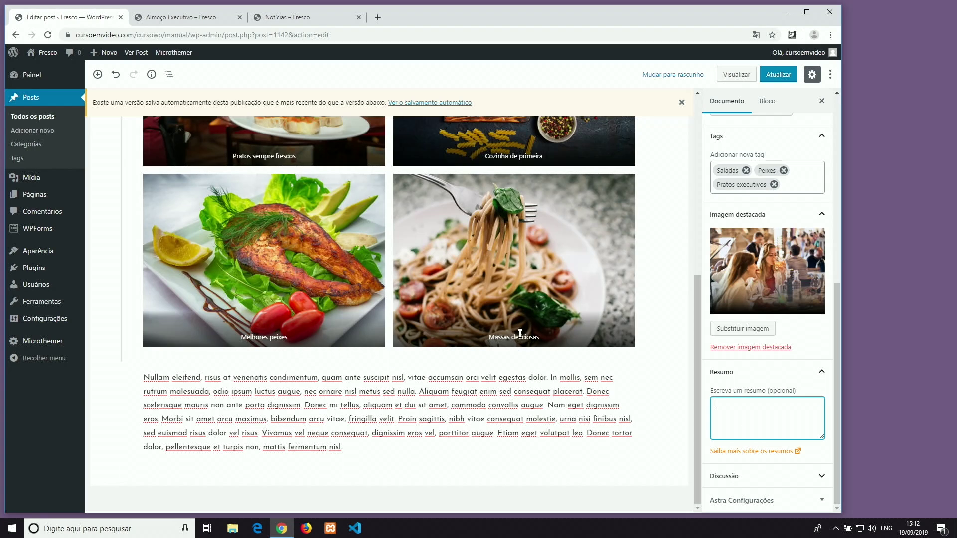
scroll(519, 334, up, 7)
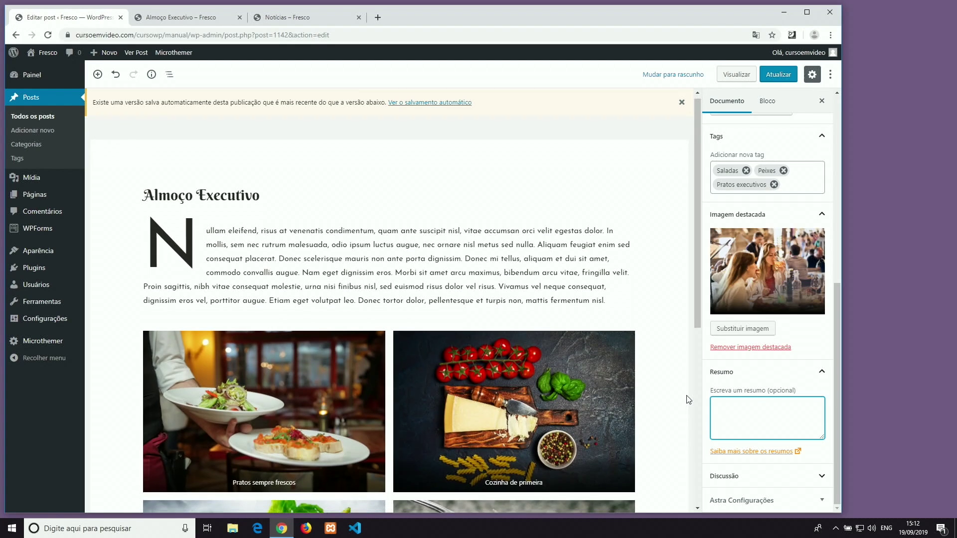
scroll(410, 155, down, 3)
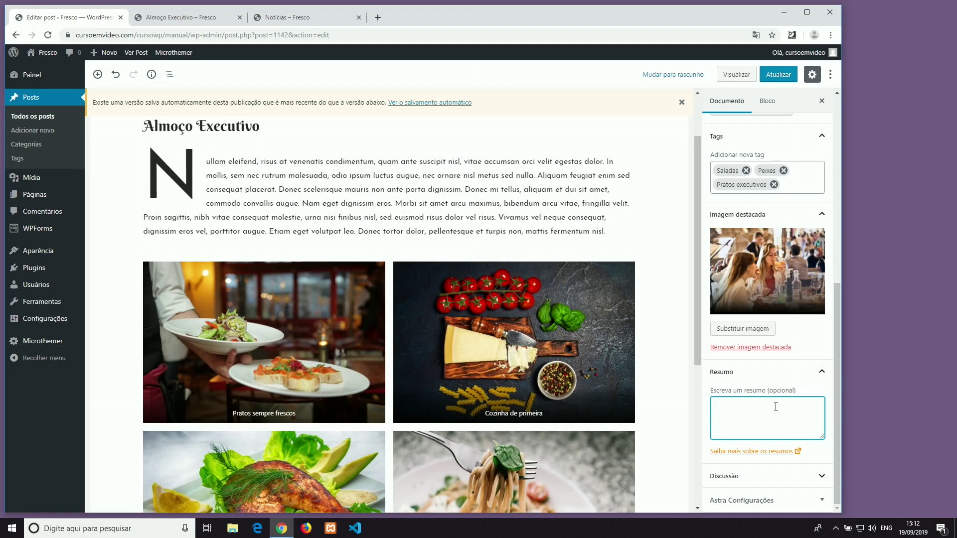
text(Conheça mais sobre o nosso excelente almoço executivo, disponível de segunda a sexta a)
key(BackSpace)
key(BackSpace)
text(, a partir das 11:30h até )
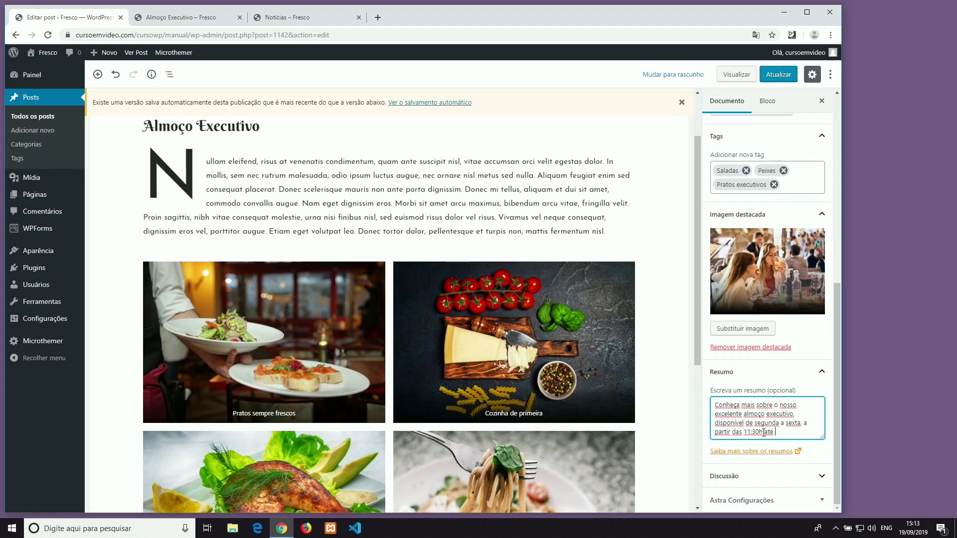
text(15h.)
Read the WordPress Codex article on what excerpts are for and how themes display them, and return to the post editor.
click(747, 452)
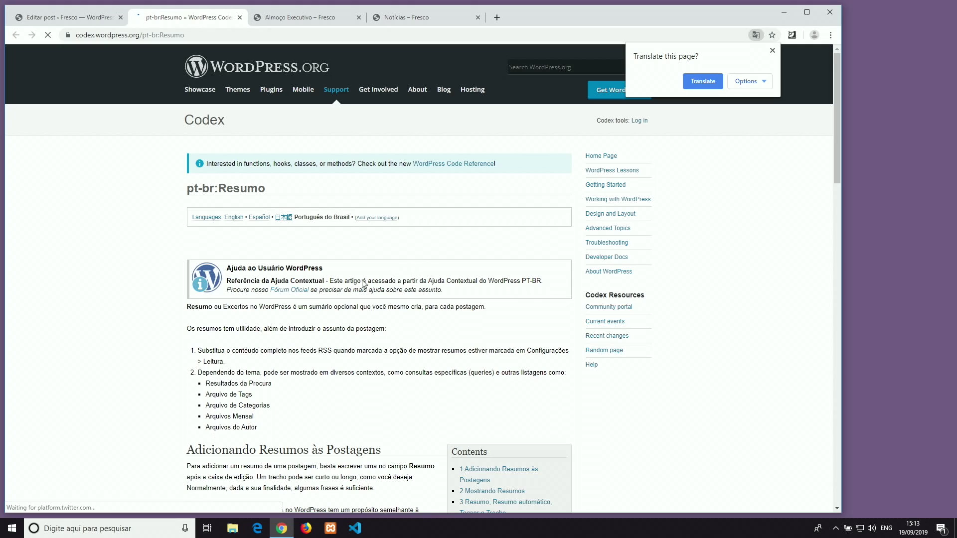
scroll(274, 306, down, 1)
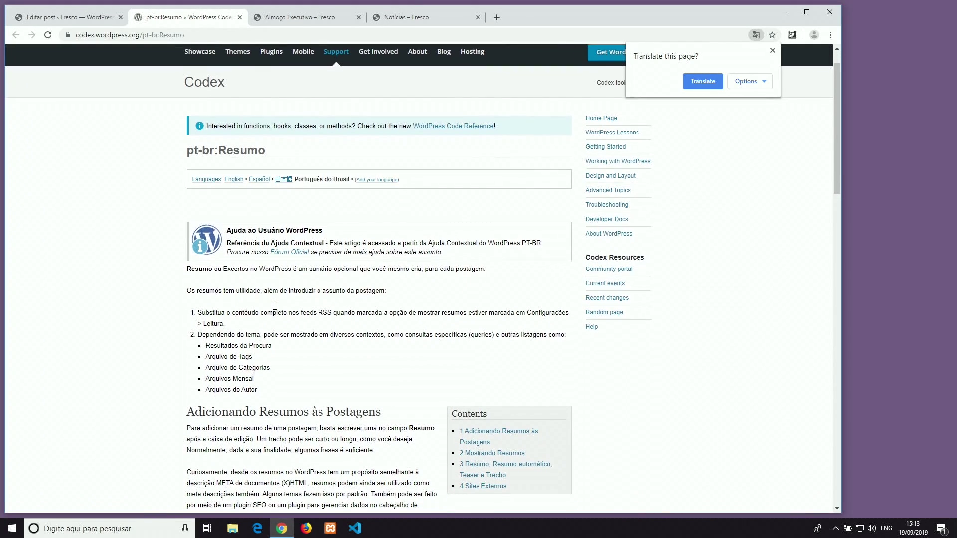
scroll(242, 414, down, 1)
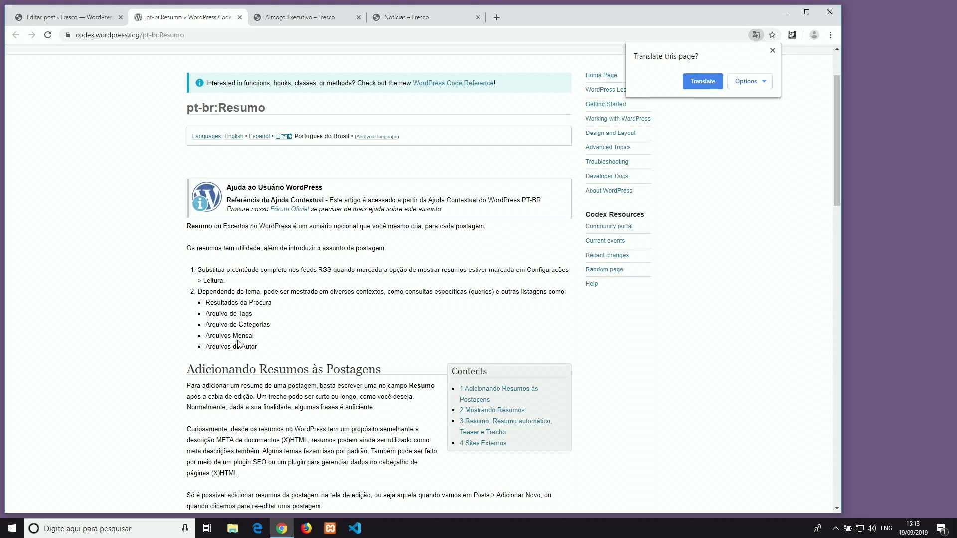
scroll(238, 344, down, 2)
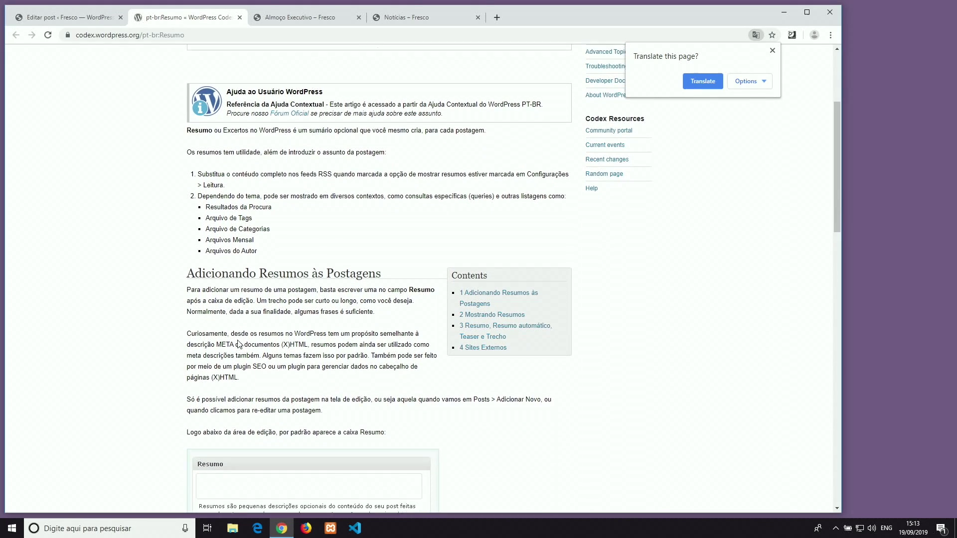
scroll(238, 344, down, 4)
scroll(238, 344, up, 3)
scroll(238, 344, down, 2)
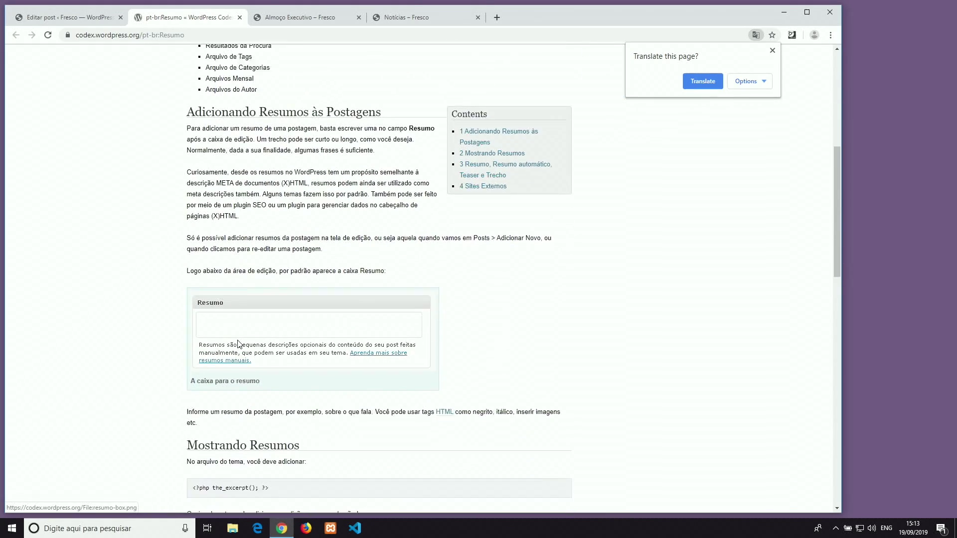
scroll(238, 343, down, 1)
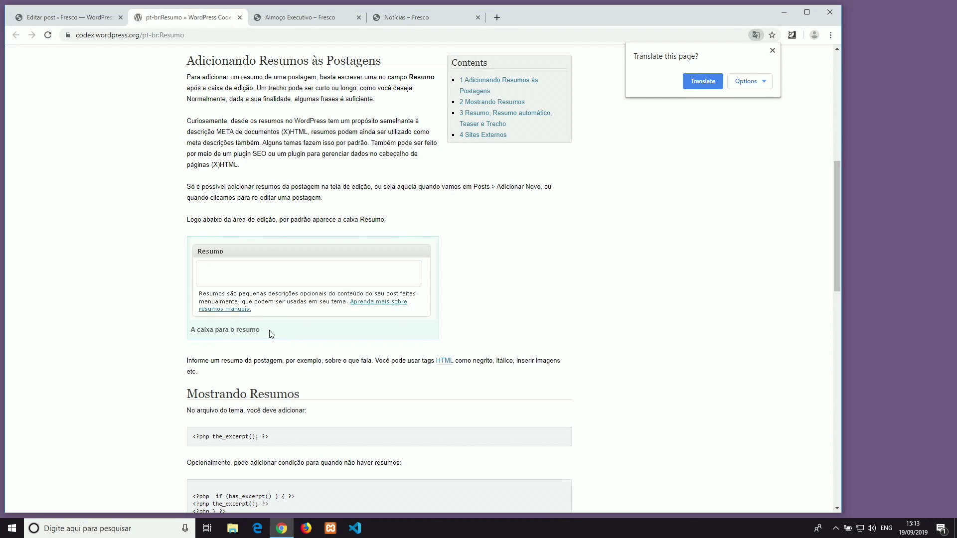
scroll(243, 27, down, 4)
scroll(242, 27, up, 1)
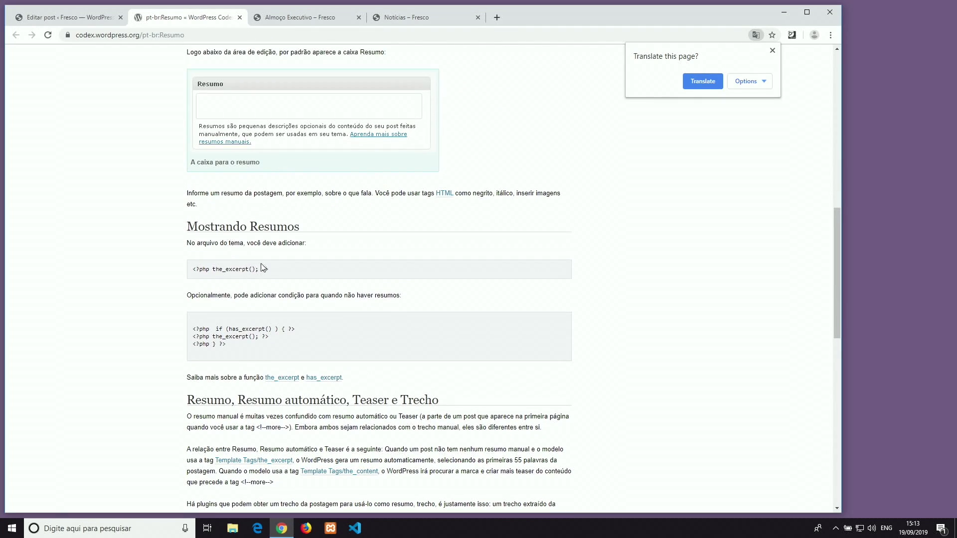
click(239, 20)
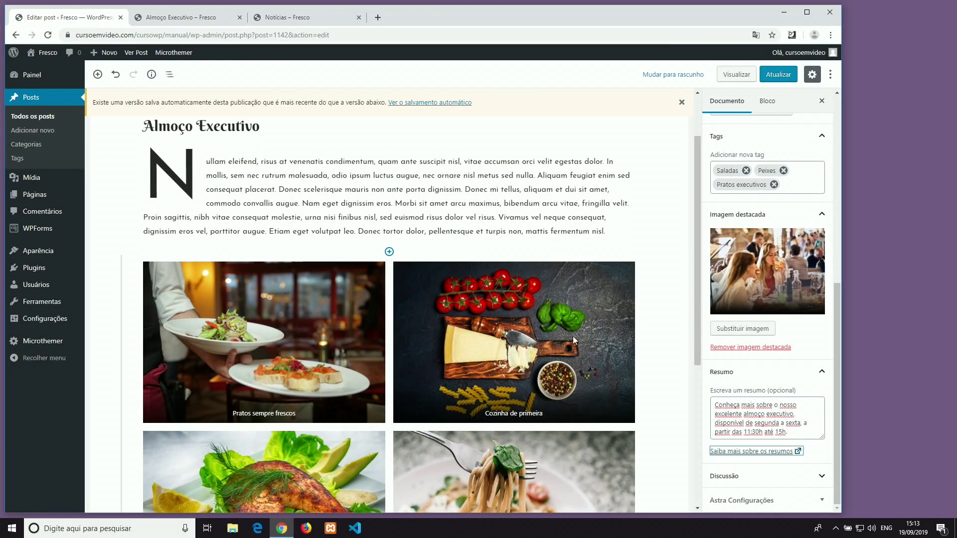
Review the post's discussion options for comments and pingbacks, and open its Astra settings for layout and disabled sections.
click(730, 481)
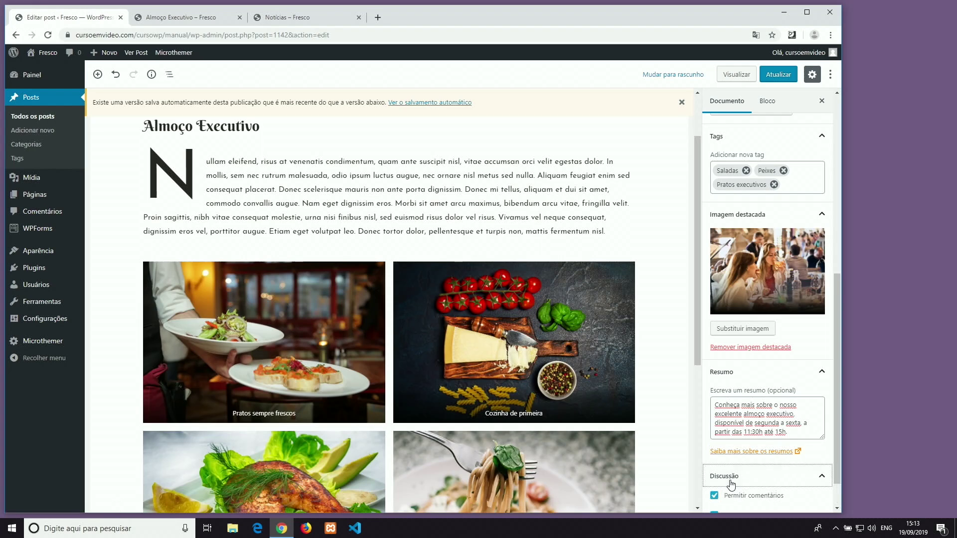
scroll(731, 483, down, 1)
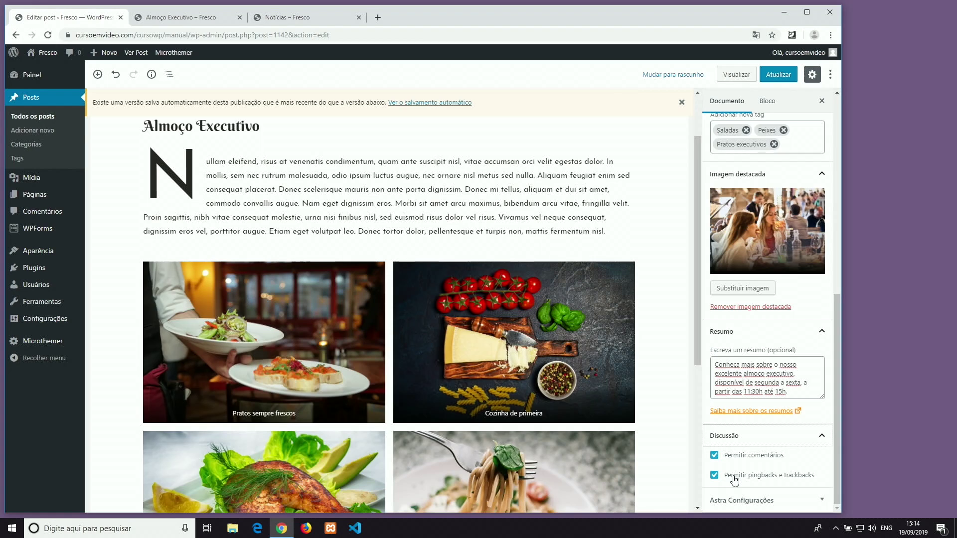
click(771, 439)
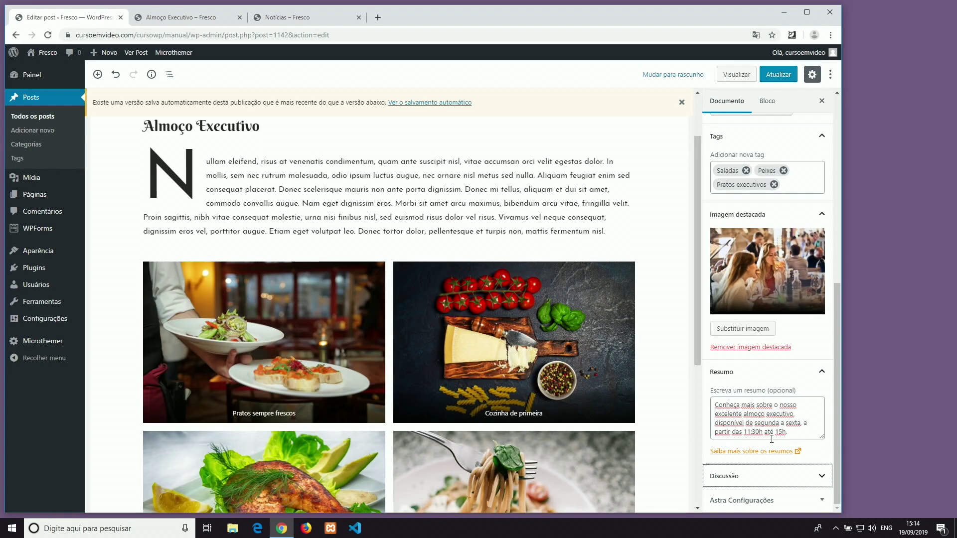
click(781, 500)
scroll(783, 440, down, 3)
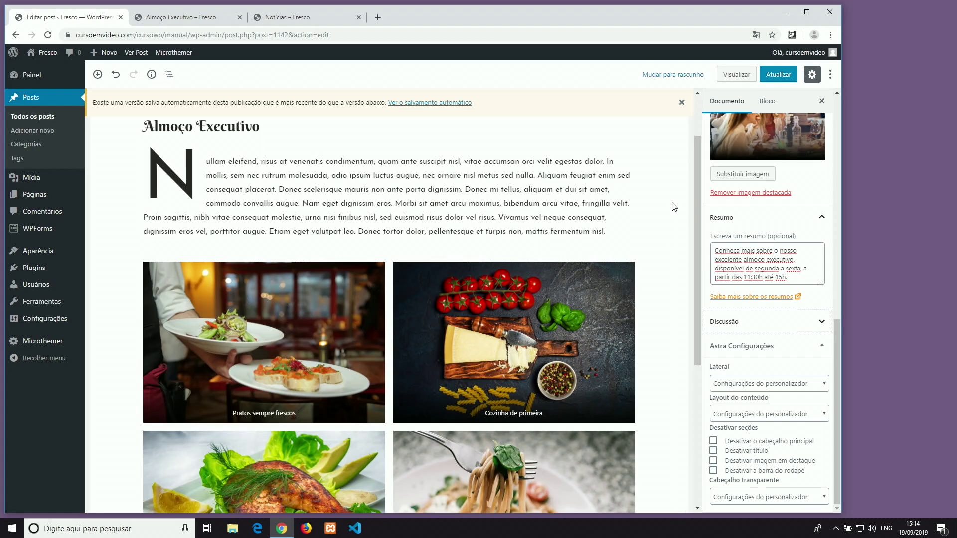
Update the Almoço Executivo post and open its preview, dismissing the page translation offer.
click(784, 77)
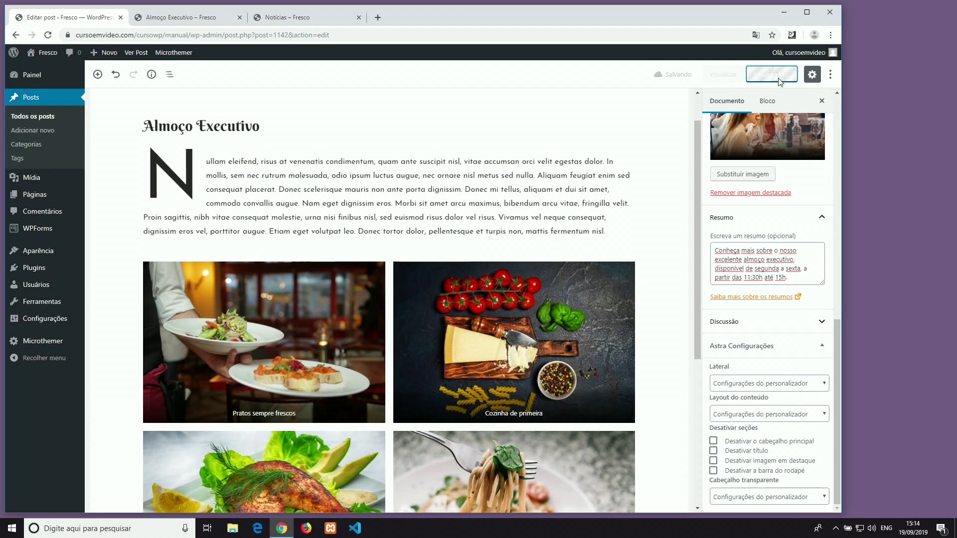
click(720, 76)
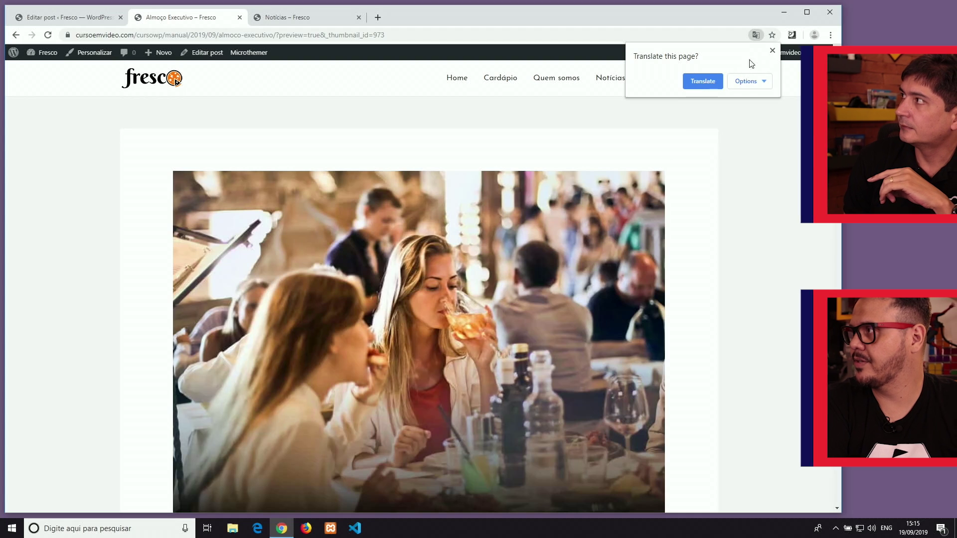
click(773, 50)
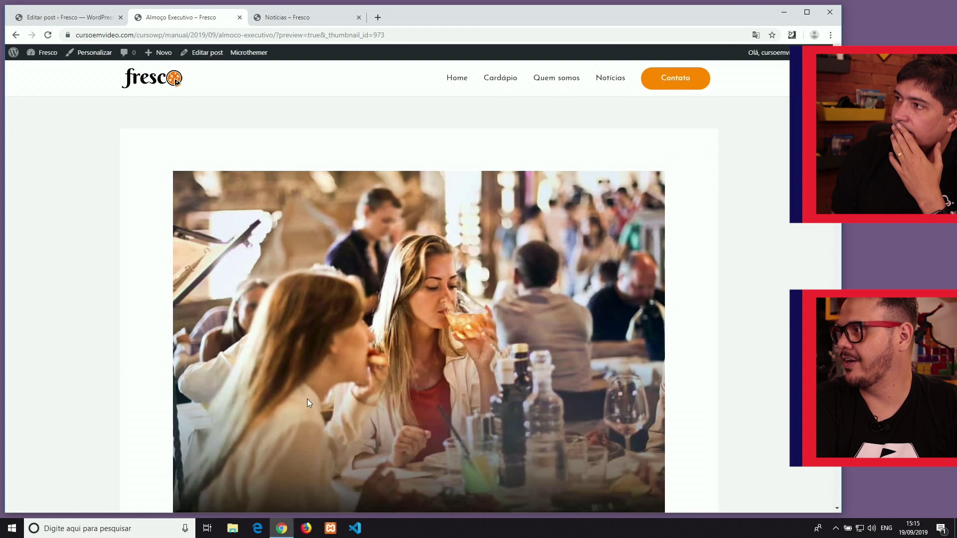
Examine the previewed post from its featured image down to the comment form, and check the Notícias page.
scroll(307, 398, down, 5)
scroll(448, 259, up, 5)
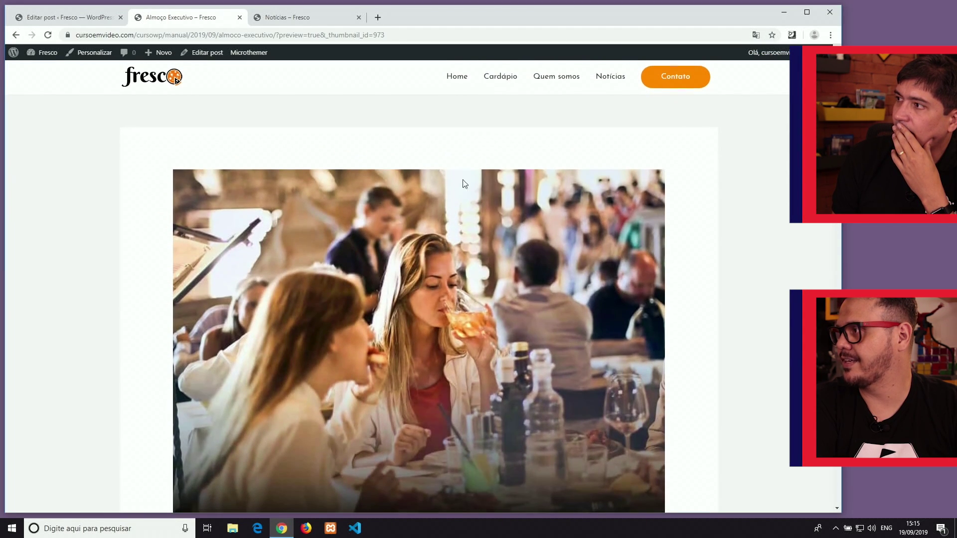
scroll(471, 258, down, 5)
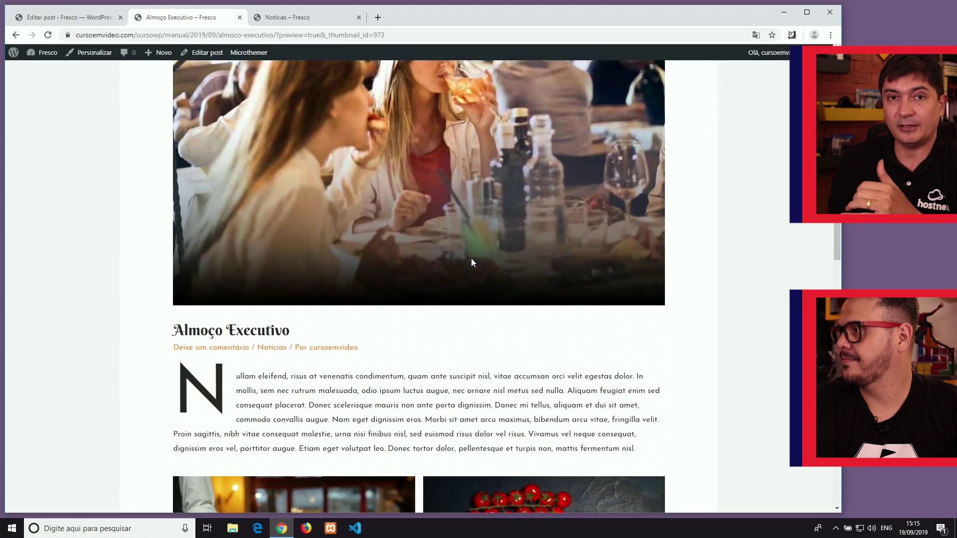
scroll(471, 261, down, 8)
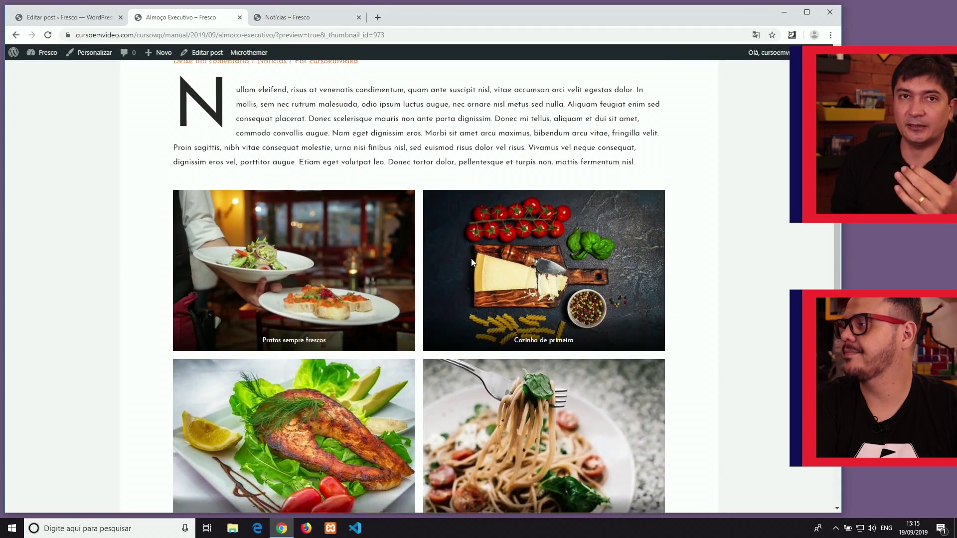
scroll(472, 261, down, 5)
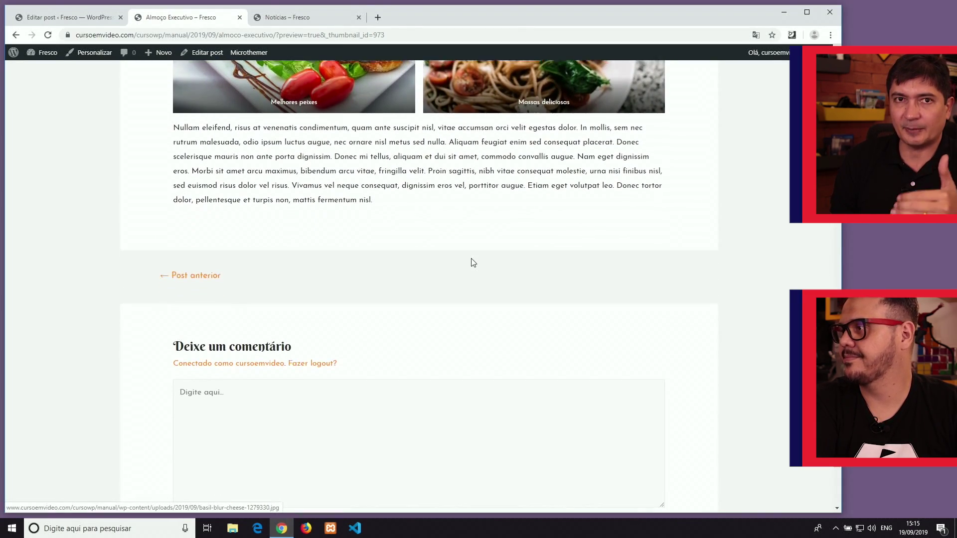
scroll(472, 263, down, 3)
scroll(473, 263, up, 7)
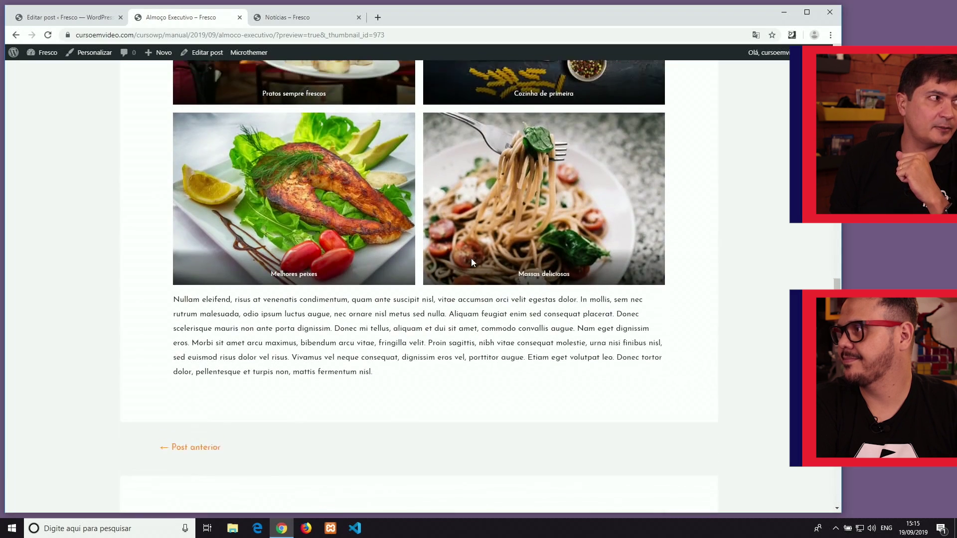
scroll(473, 262, up, 10)
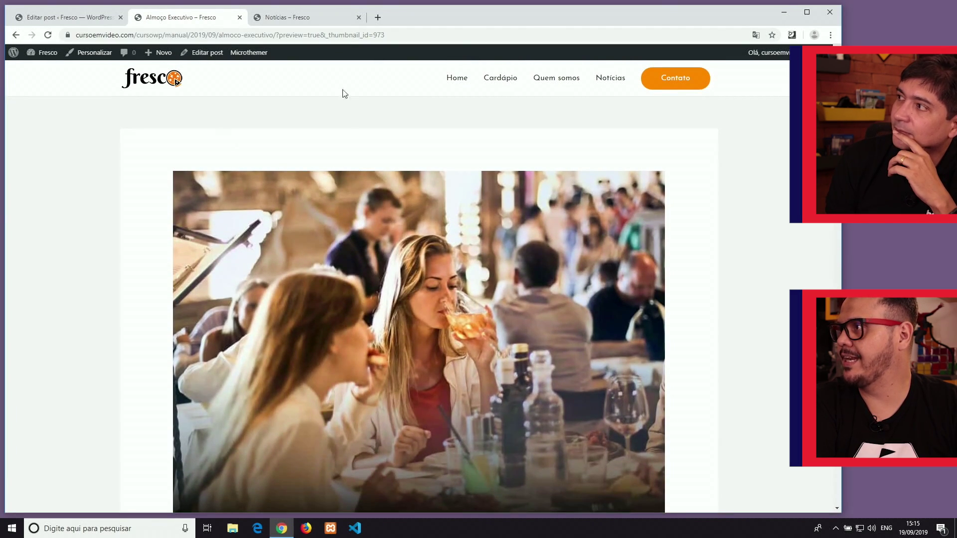
click(304, 17)
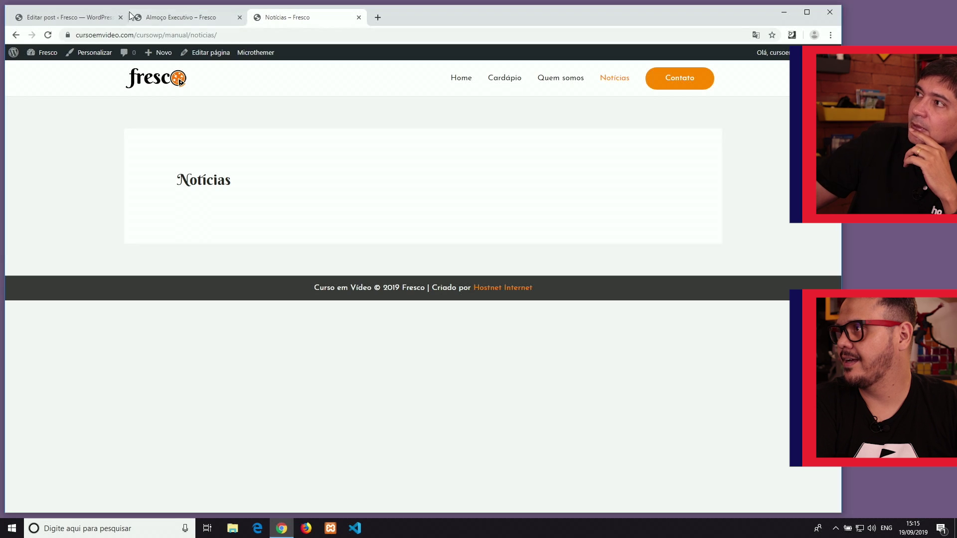
click(90, 17)
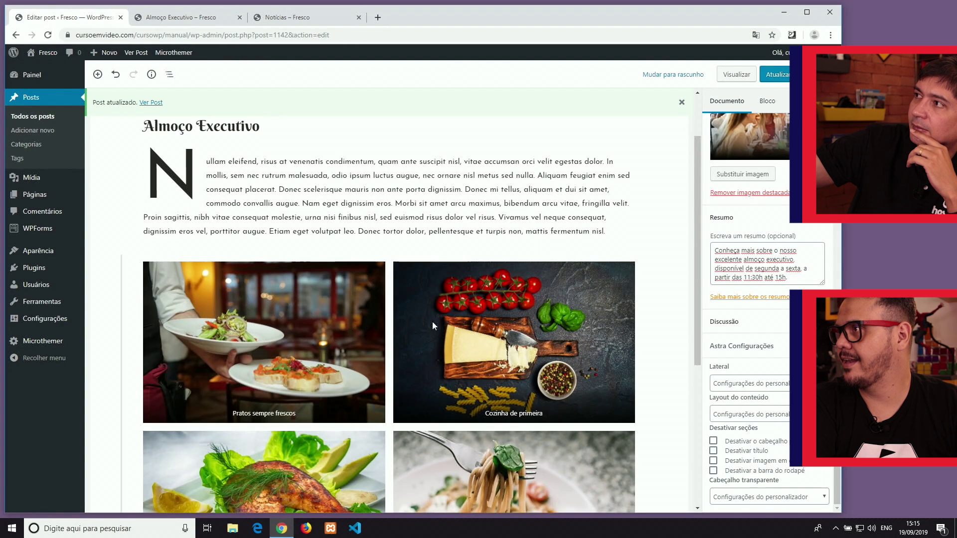
click(184, 19)
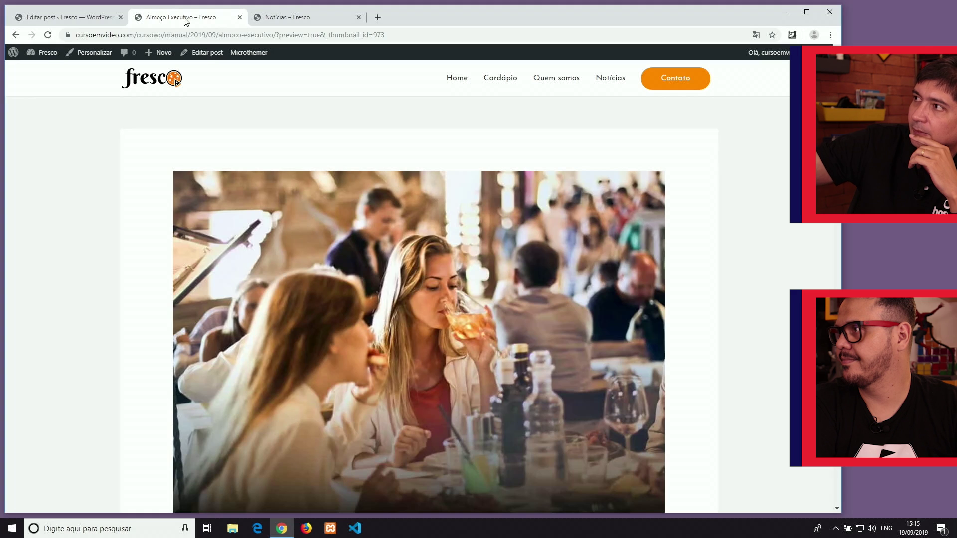
Open the theme customizer's individual post settings within the Blog section.
click(90, 58)
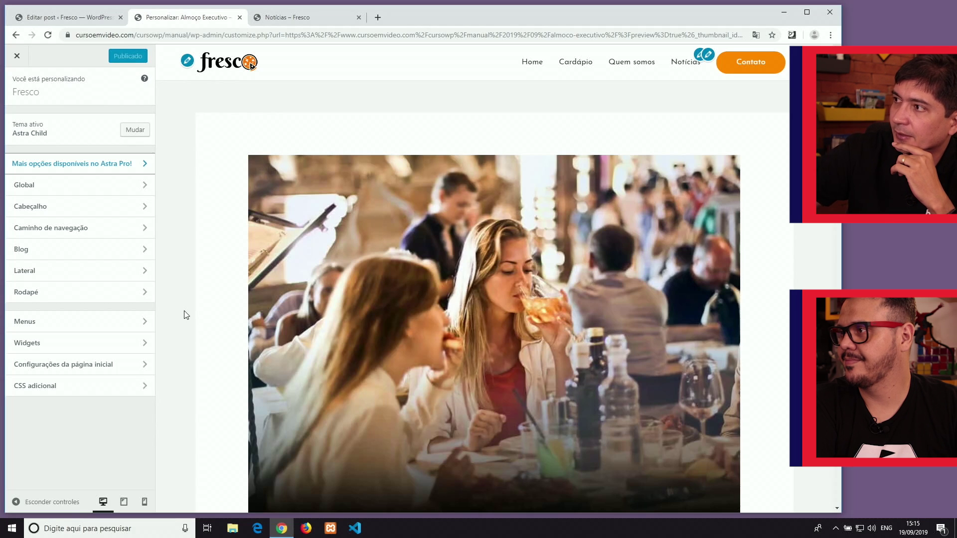
click(111, 257)
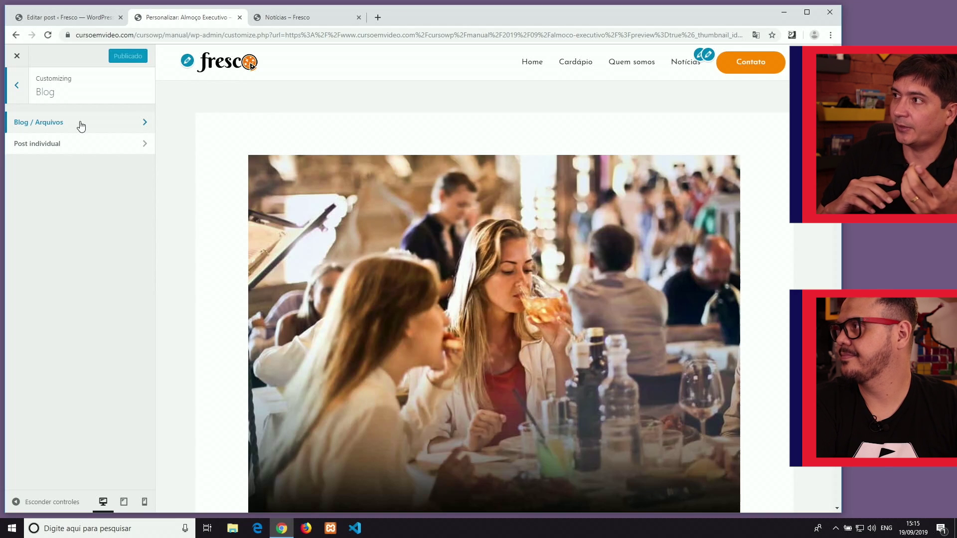
click(66, 148)
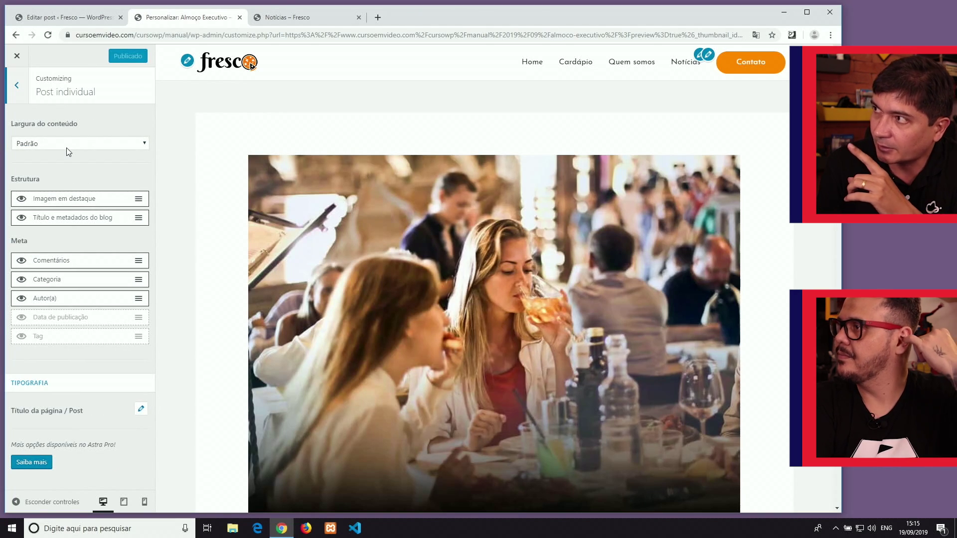
Try hiding the featured image and placing the title and metadata above it, reverting each change.
click(21, 199)
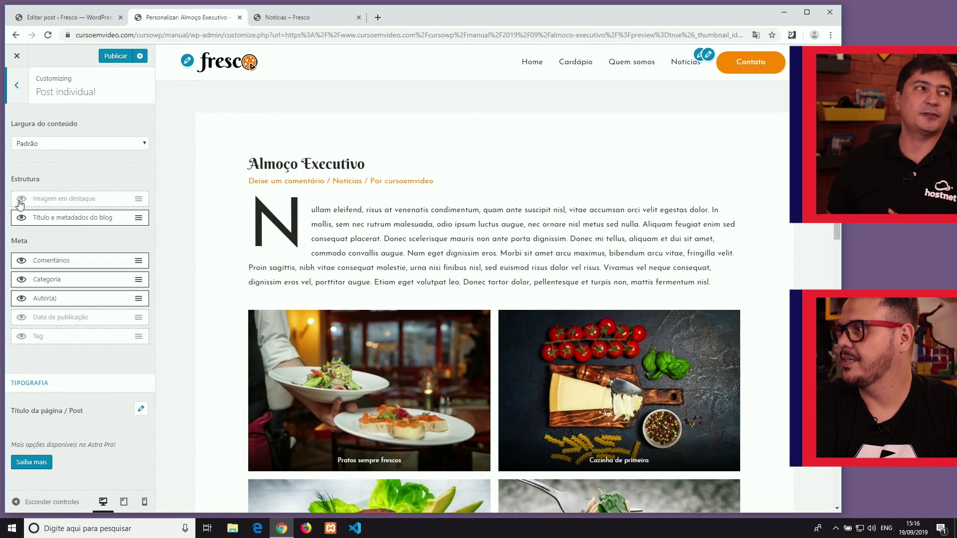
click(19, 200)
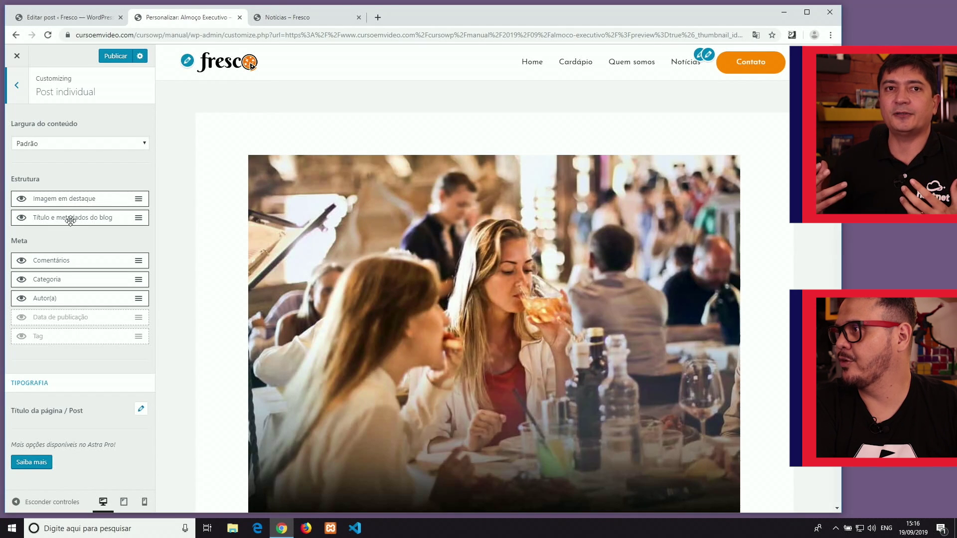
drag(62, 217, 65, 192)
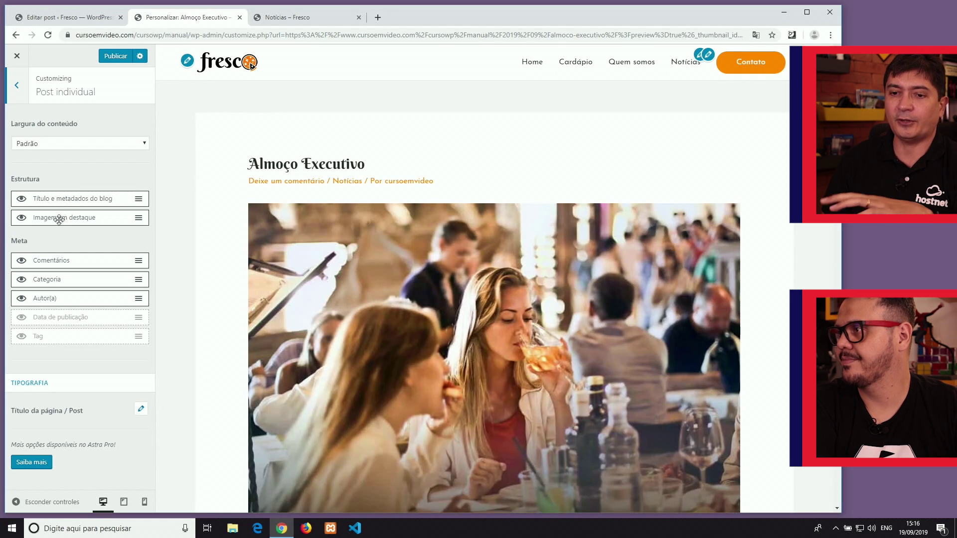
drag(51, 218, 49, 196)
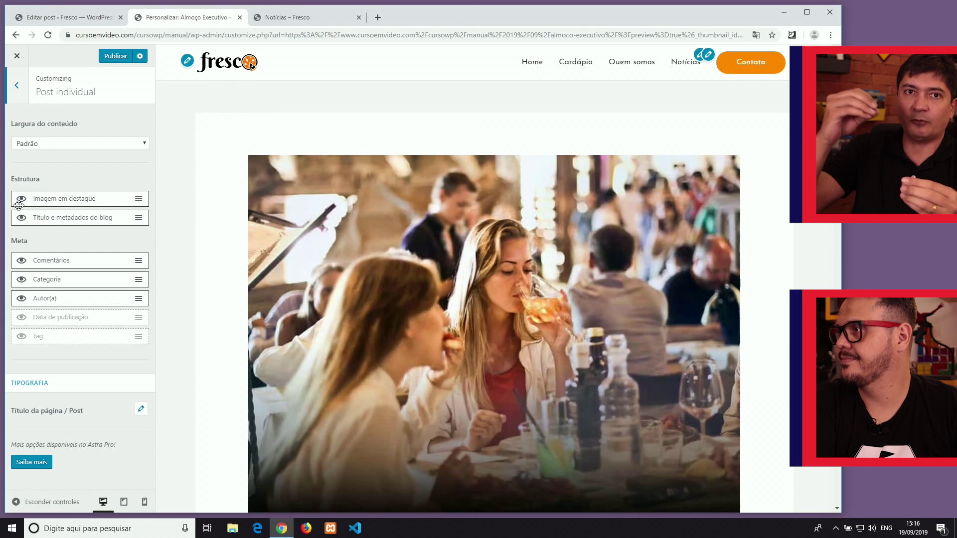
Hide the featured image and the author metadata on individual posts.
click(22, 199)
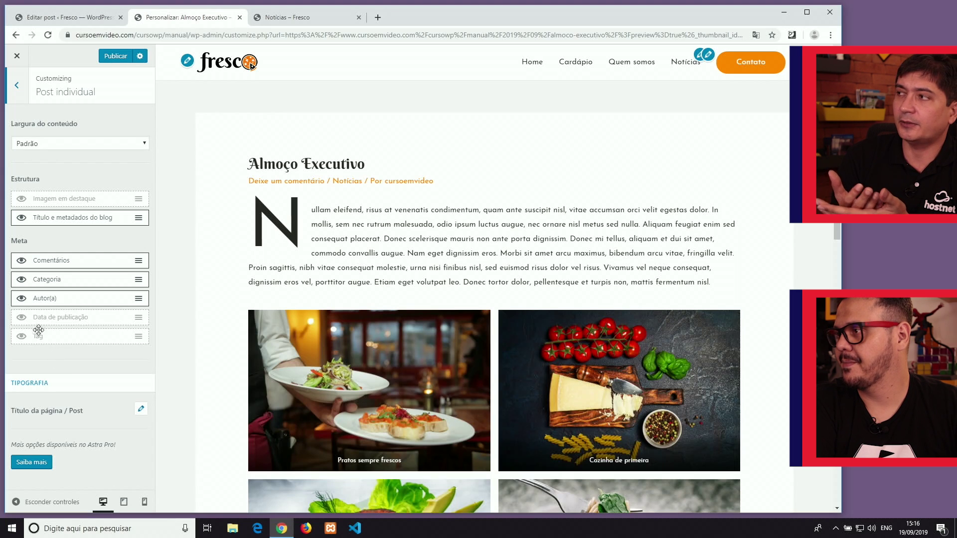
click(21, 298)
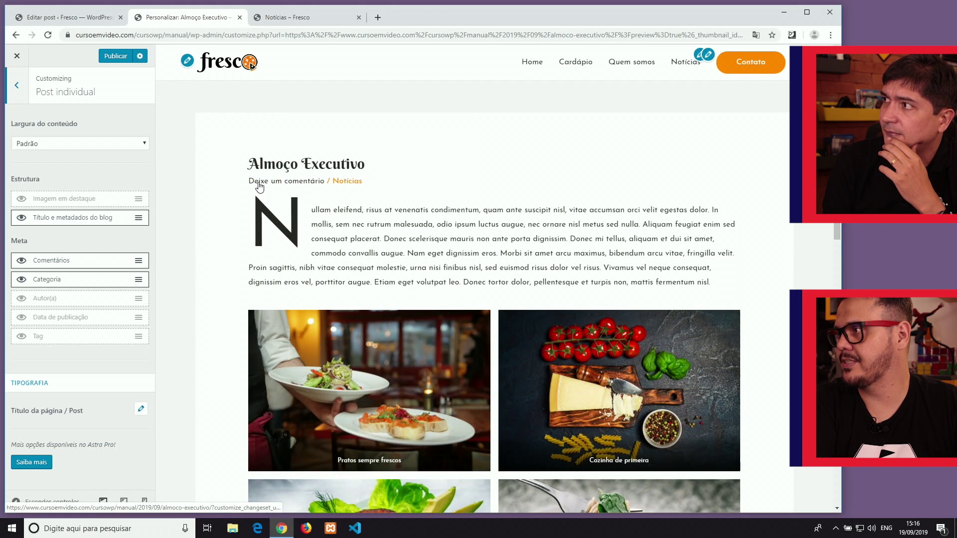
Try hiding the comments metadata, inspect the post down to its comment form, and show the metadata again.
click(22, 262)
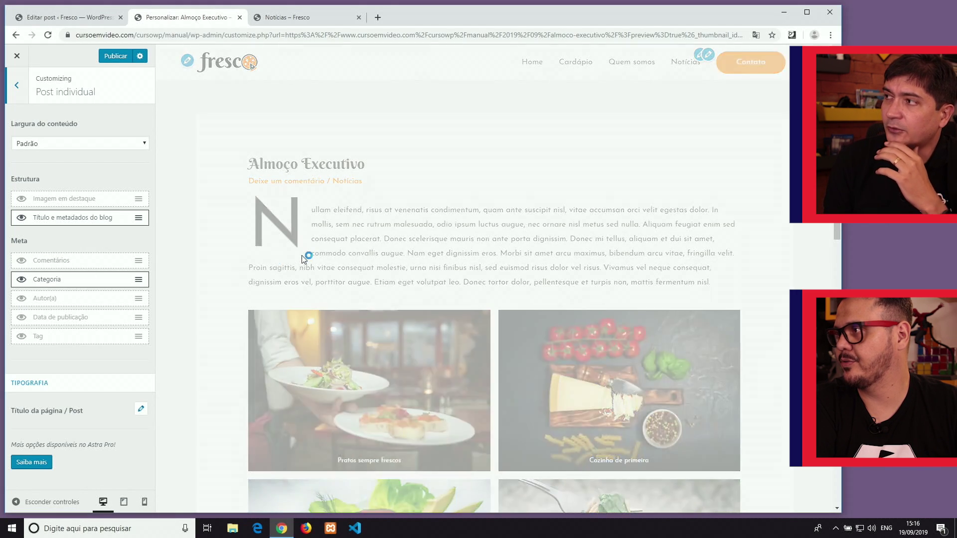
scroll(485, 325, down, 13)
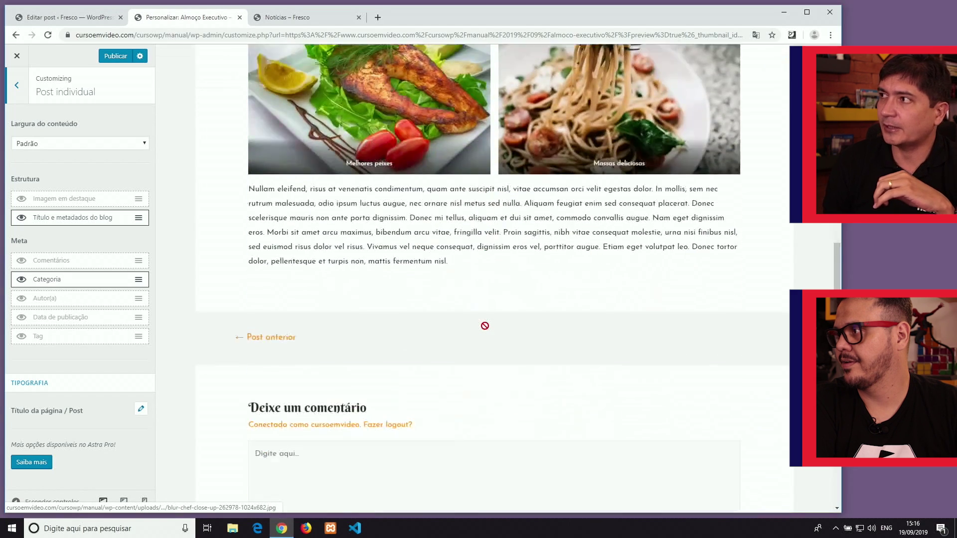
scroll(484, 326, up, 2)
scroll(485, 326, down, 2)
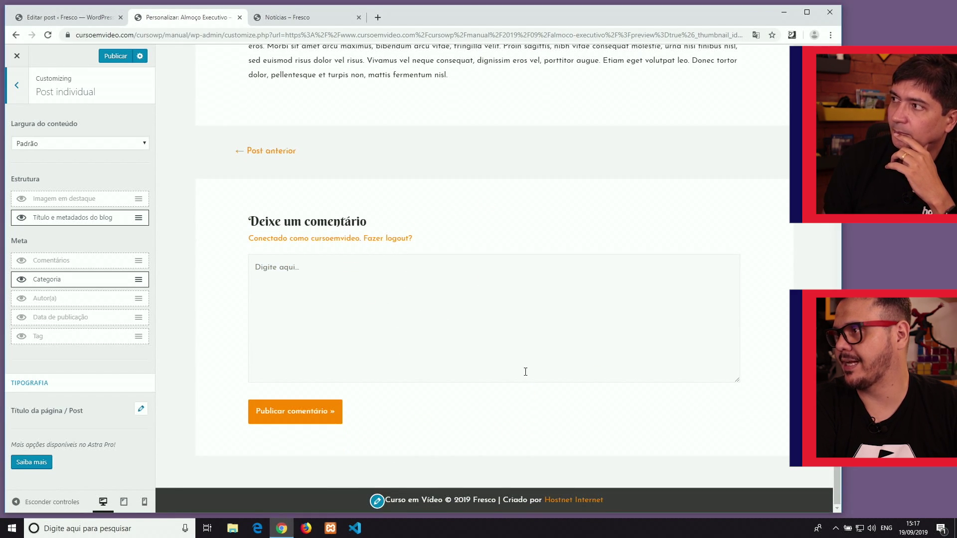
scroll(524, 371, up, 15)
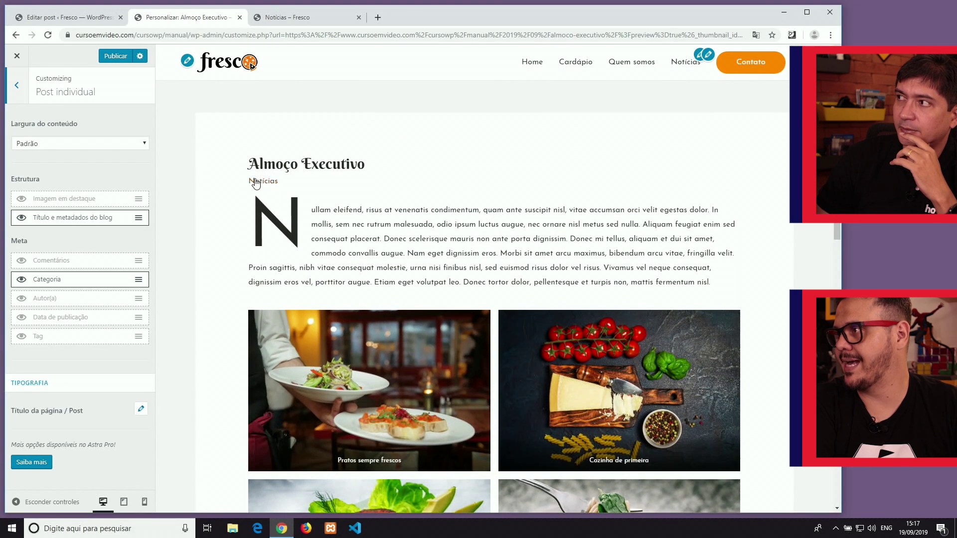
click(21, 261)
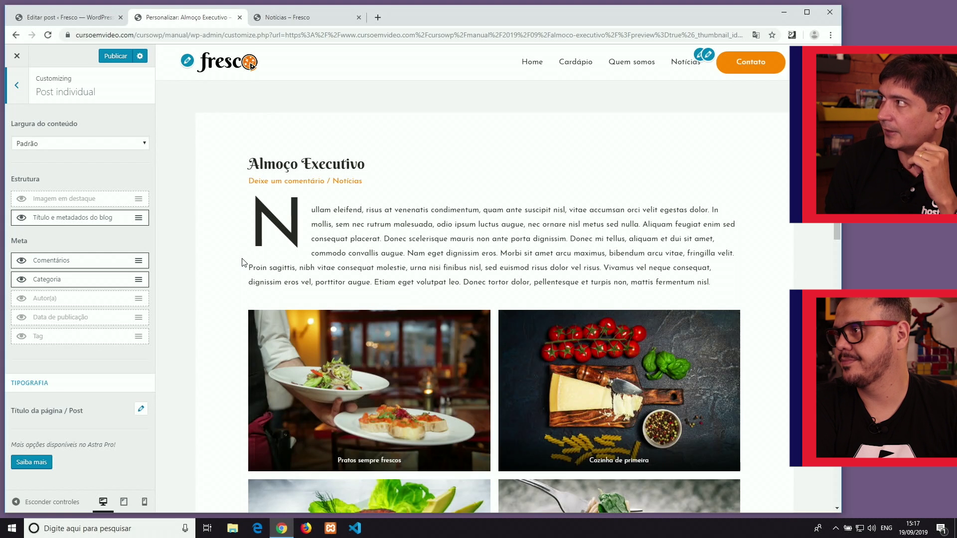
Show the tags in the individual post metadata, publish the customization and leave the customizer.
click(21, 337)
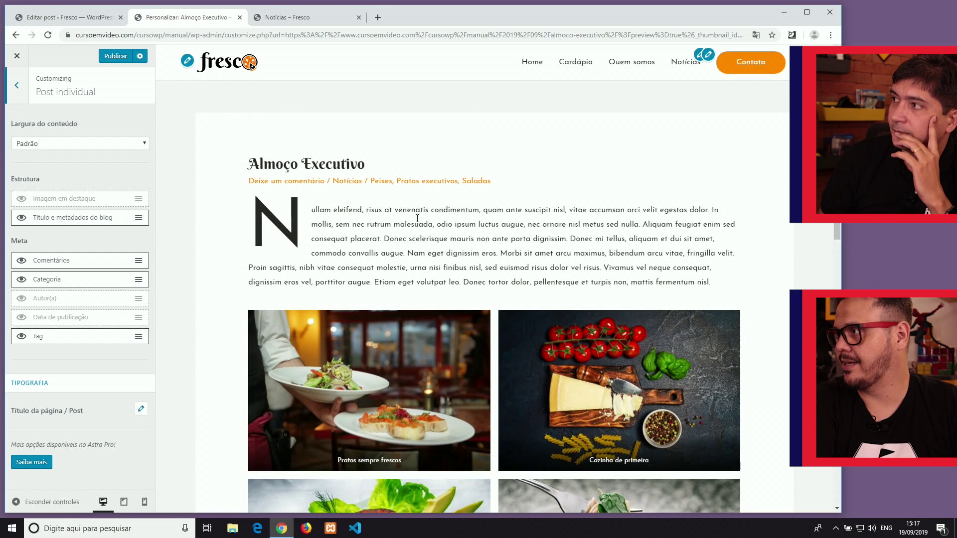
scroll(407, 324, down, 1)
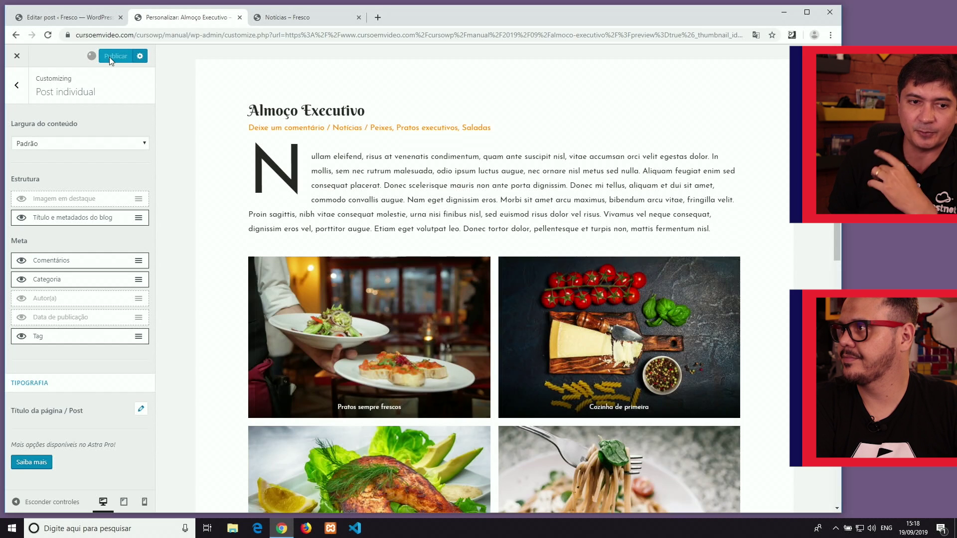
click(17, 58)
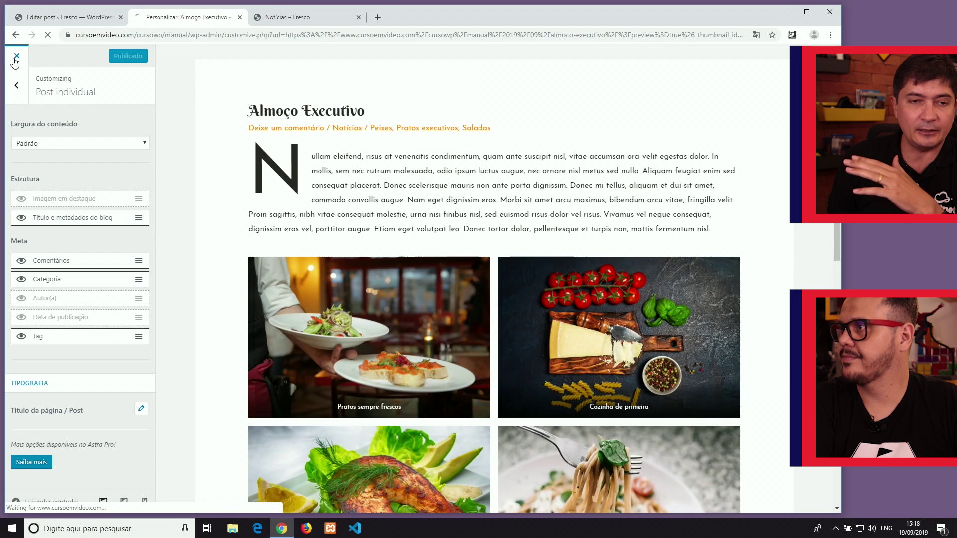
Check the customized post page with its tag links and return to the post editor.
scroll(323, 288, down, 10)
scroll(323, 284, up, 10)
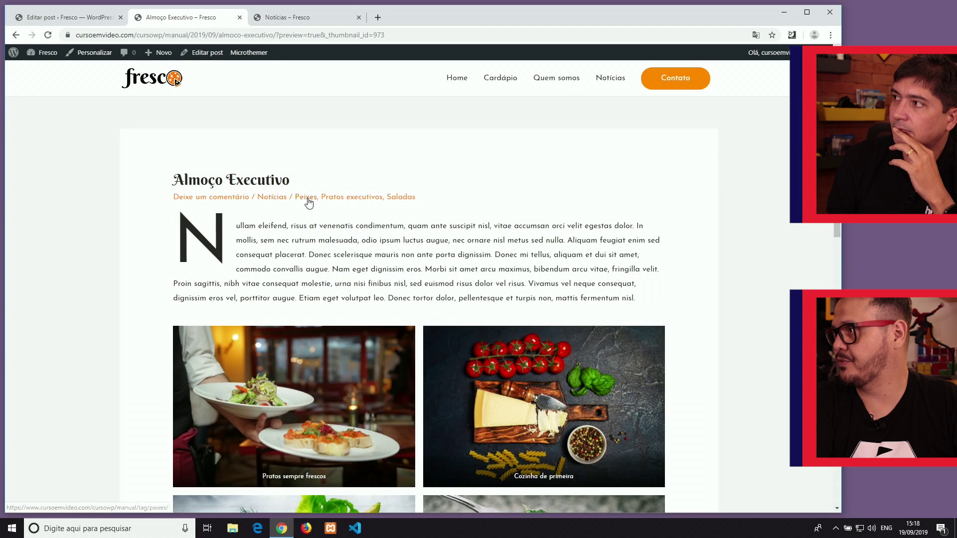
key(ctrl+shift+Tab)
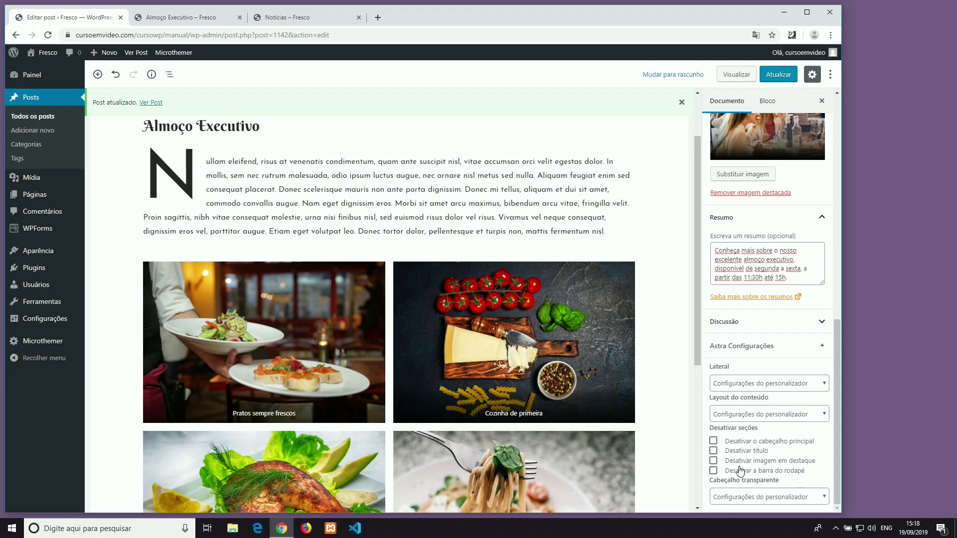
Create a new post and switch it to the classic editor.
scroll(753, 413, up, 10)
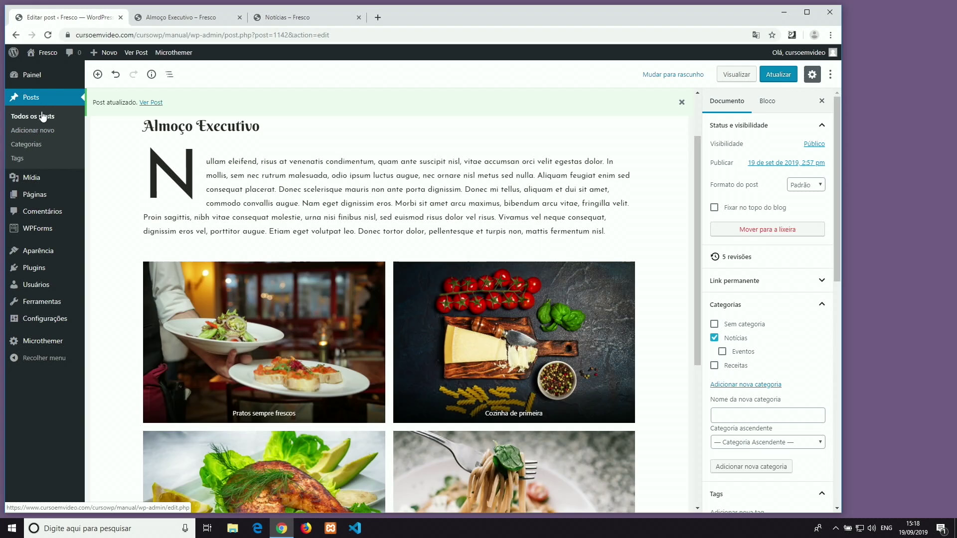
click(34, 131)
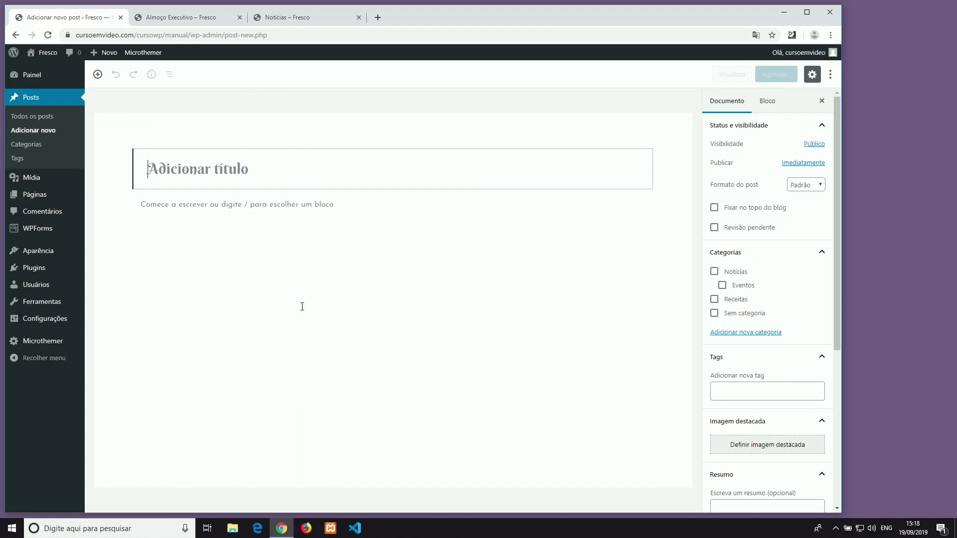
click(831, 76)
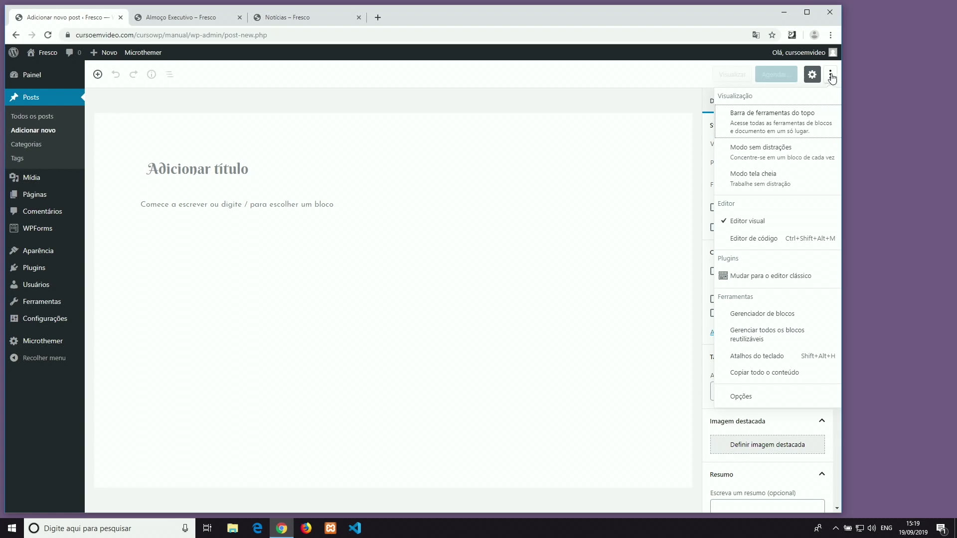
click(776, 277)
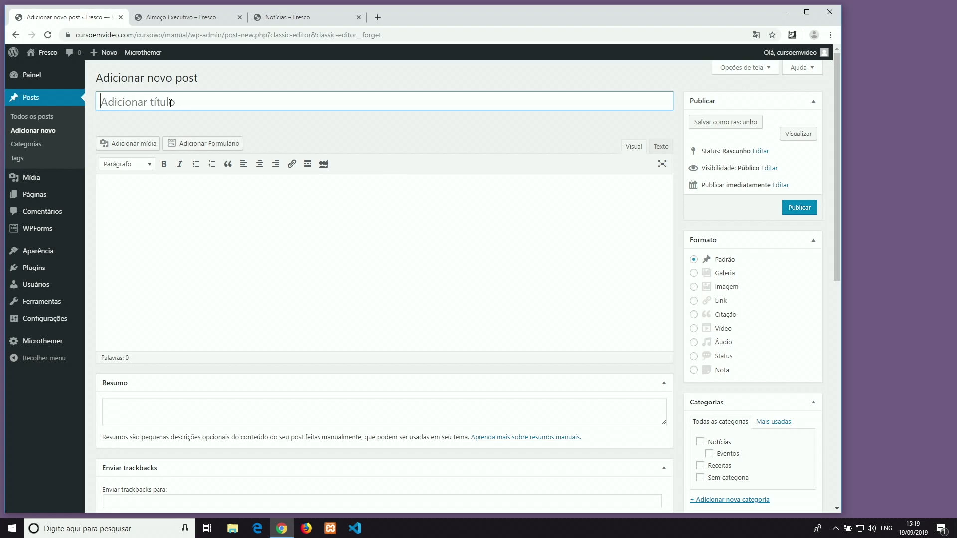
Title the post "Noite musical" and fill its body with two "Nullam eleifend" placeholder paragraphs.
text(Noite musical)
click(206, 213)
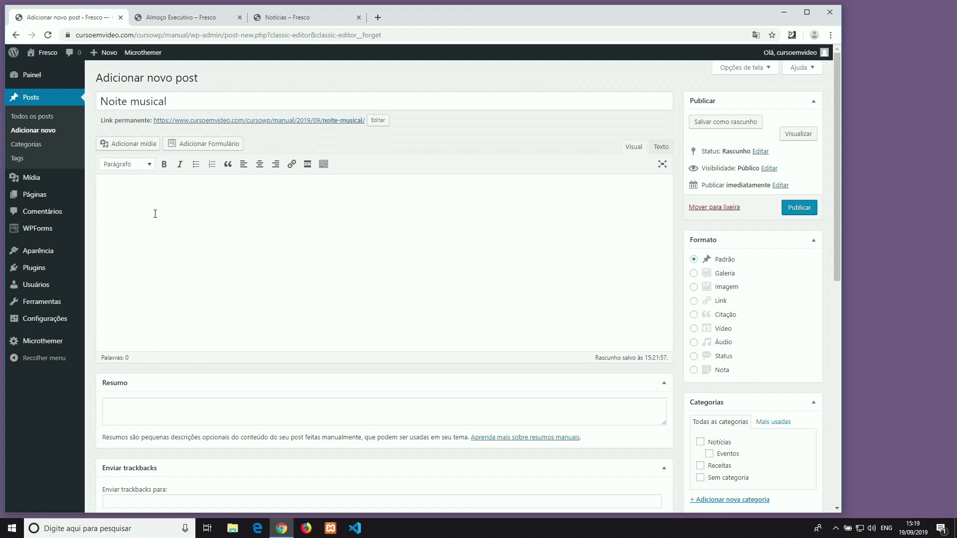
text(Nullam eleifend, risus at venenatis condimentum, quam ante suscipit nisl, vitae accumsan orci velit egestas dolor. In mollis, sem nec rutrum malesuada, odio ipsum luctus augue, nec ornare nisl metus sed nulla. Aliquam feugiat enim sed consequat placerat. Donec scelerisque mauris non ante porta dignissim. Donec mi tellus, aliquam et dui sit amet, commodo convallis augue. Nam eget dignissim eros. Morbi sit amet arcu maximus, bibendum arcu vitae, fringilla velit. Proin sagittis, nibh vitae consequat molestie, urna nisi finibus nisl, sed euismod risus dolor vel risus. Vivamus vel neque consequat, dignissim eros vel, porttitor augue. Etiam eget volutpat leo. Donec tortor dolor, pellentesque et turpis non, mattis fermentum nisl.)
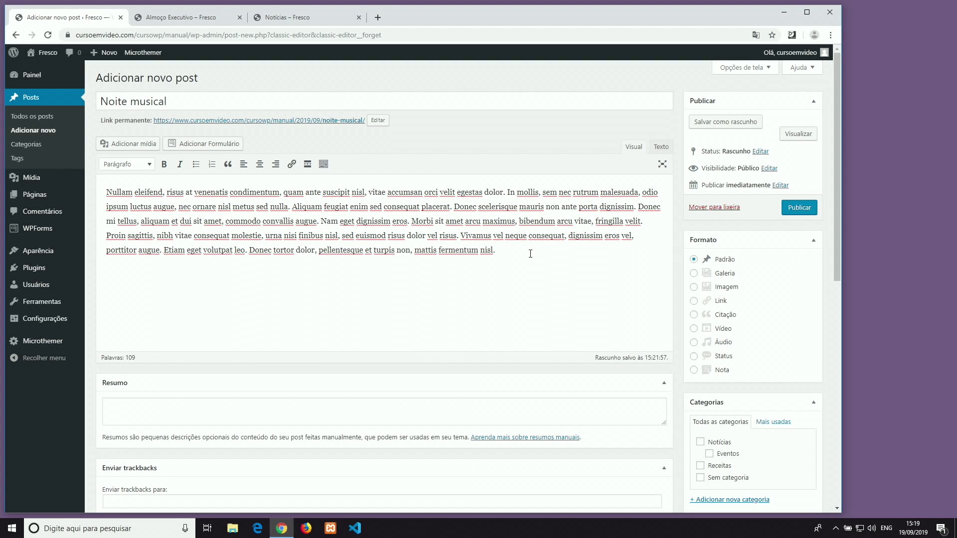
text(Nullam eleifend, risus at venenatis condimentum, quam ante suscipit nisl, vitae accumsan orci velit egestas dolor. In mollis, sem nec rutrum malesuada, odio ipsum luctus augue, nec ornare nisl metus sed nulla. Aliquam feugiat enim sed consequat placerat. Donec scelerisque mauris non ante porta dignissim. Donec mi tellus, aliquam et dui sit amet, commodo convallis augue. Nam eget dignissim eros. Morbi sit amet arcu maximus, bibendum arcu vitae, fringilla velit. Proin sagittis, nibh vitae consequat molestie, urna nisi finibus nisl, sed euismod risus dolor vel risus. Vivamus vel neque consequat, dignissim eros vel, porttitor augue. Etiam eget volutpat leo. Donec tortor dolor, pellentesque et turpis non, mattis fermentum nisl.)
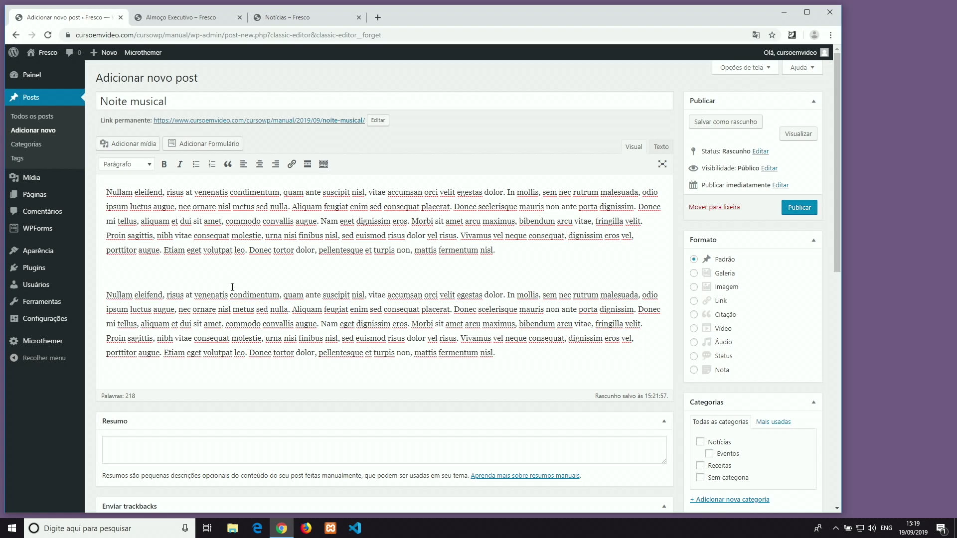
Insert the 1280 × 853 guitarist photo artist-concert-entertainment-1425297.jpg between the paragraphs, aligned Centro at size Médio – 300 × 200.
click(136, 146)
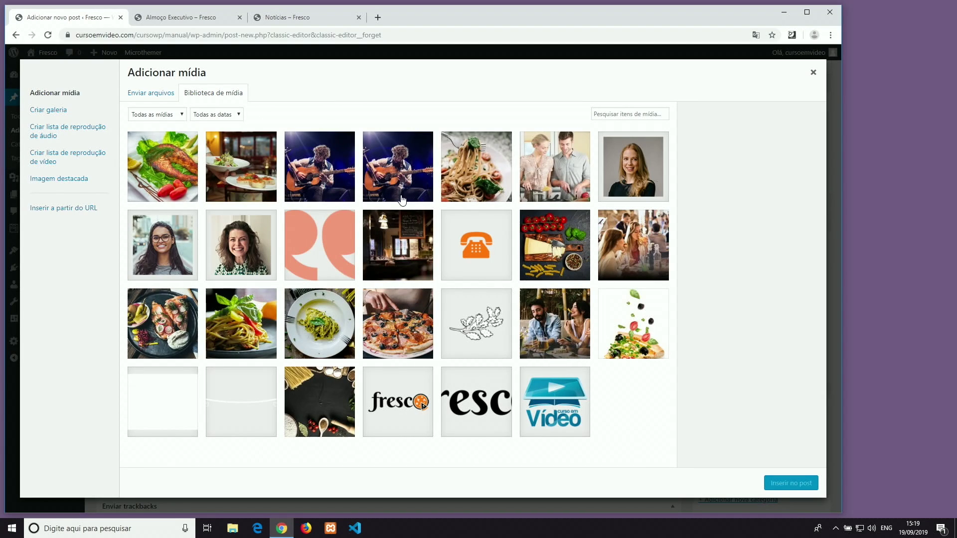
click(399, 171)
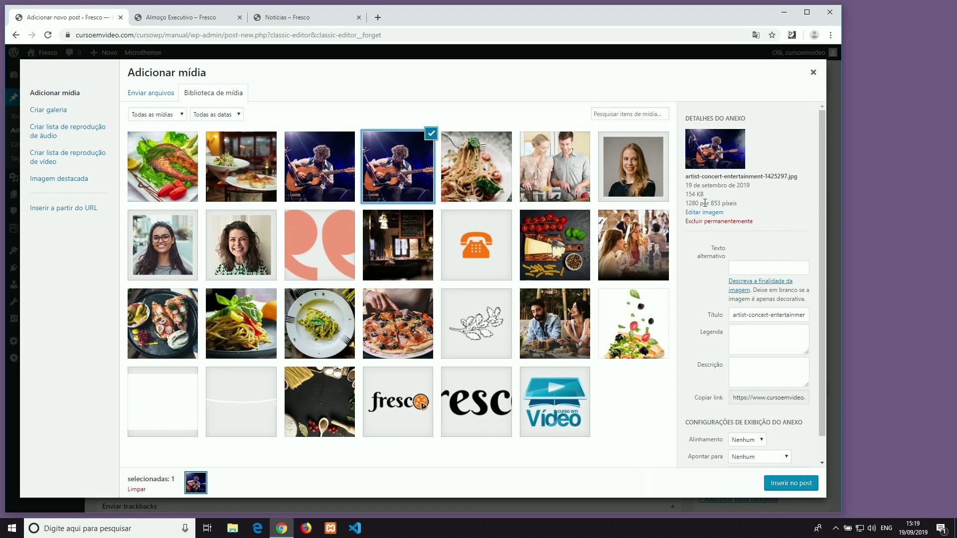
click(324, 172)
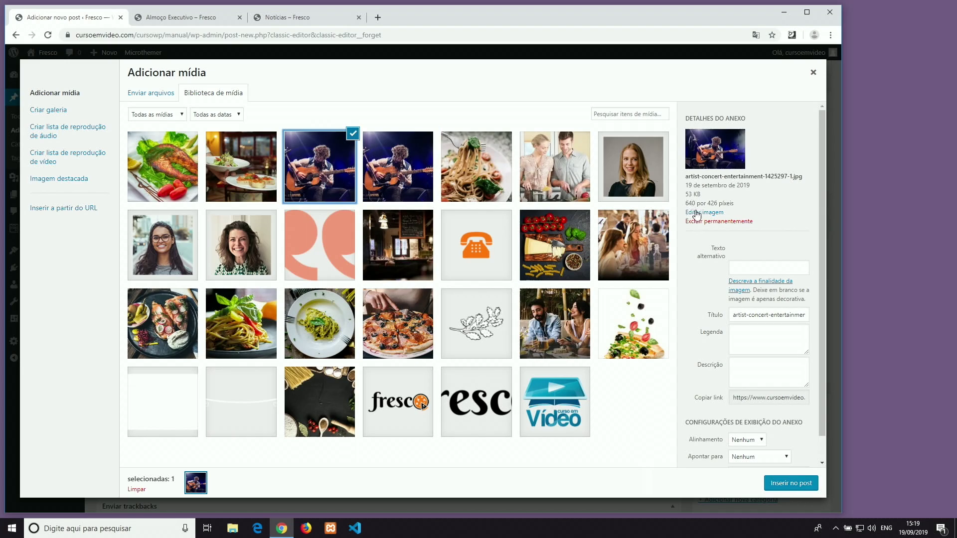
click(395, 174)
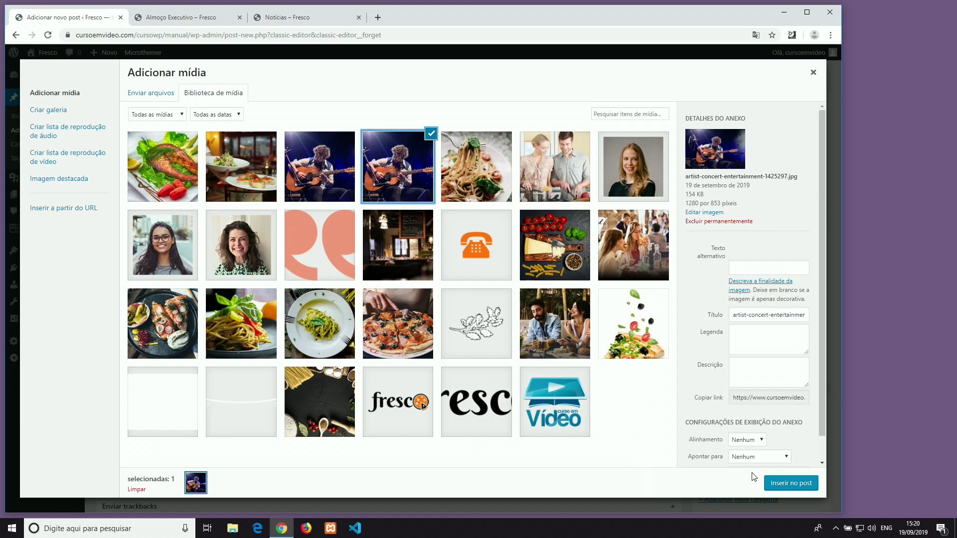
click(740, 441)
click(740, 461)
scroll(761, 451, down, 1)
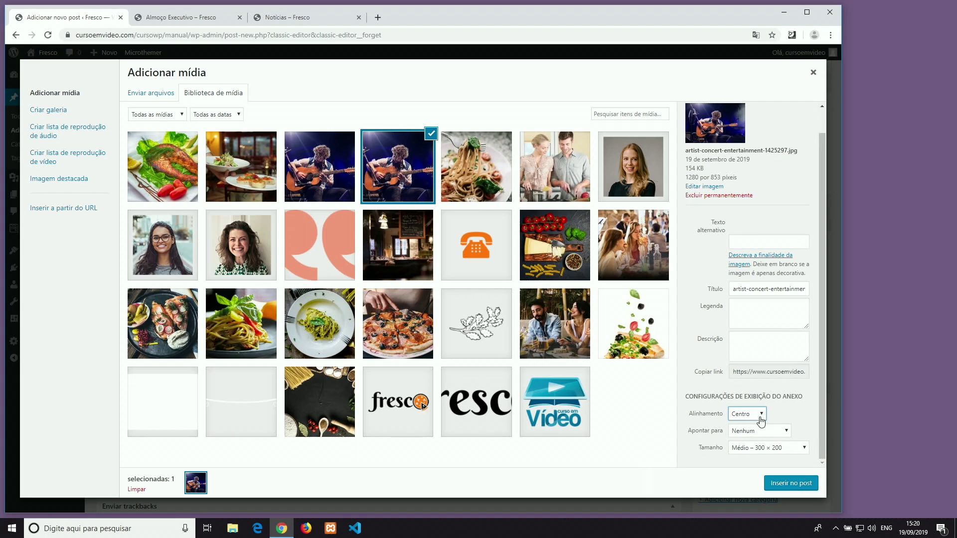
click(786, 484)
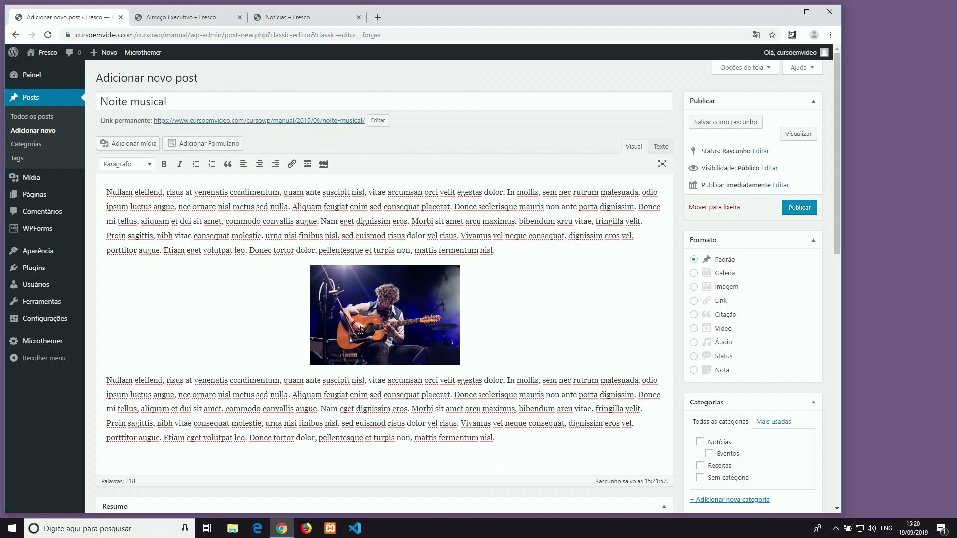
Try the size Tamanho completo – 1280 × 853 for the guitarist image in the post body.
click(361, 330)
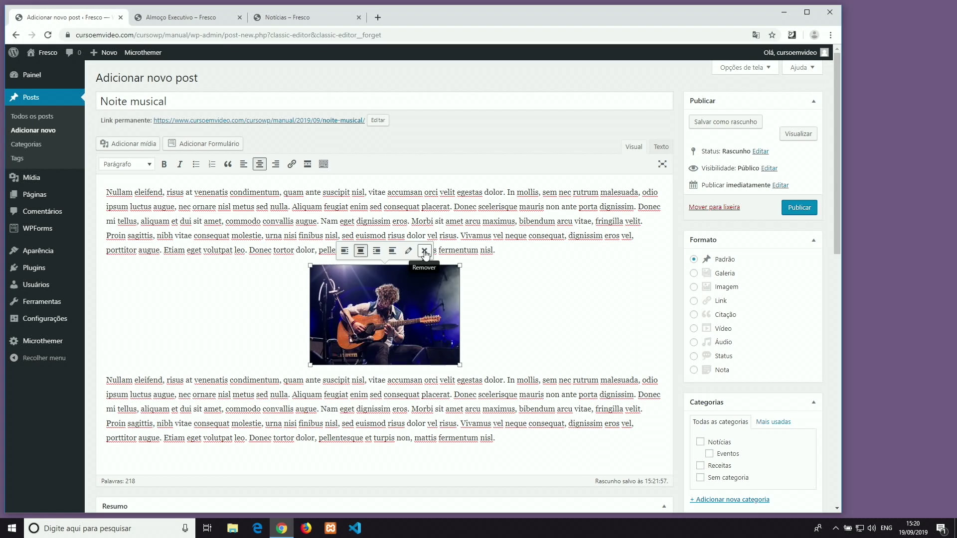
click(408, 251)
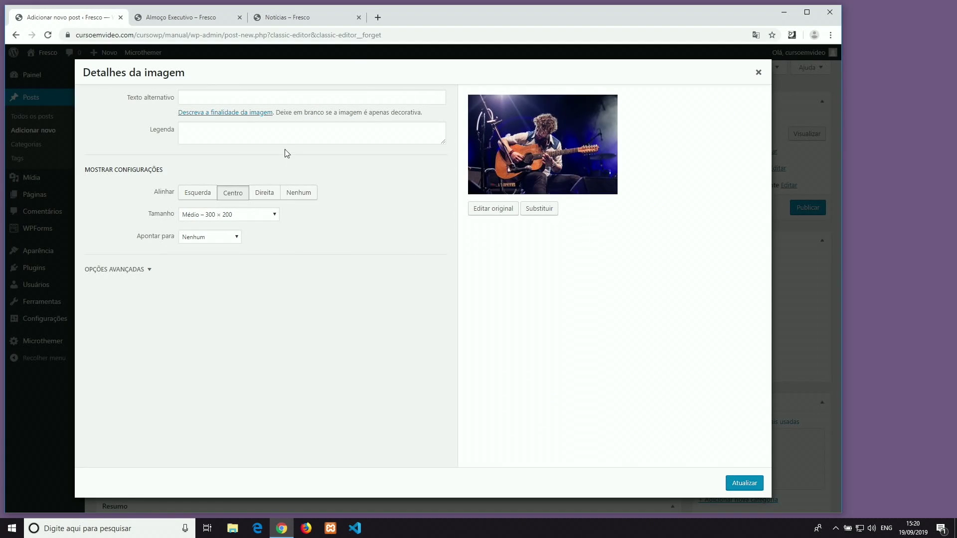
click(265, 214)
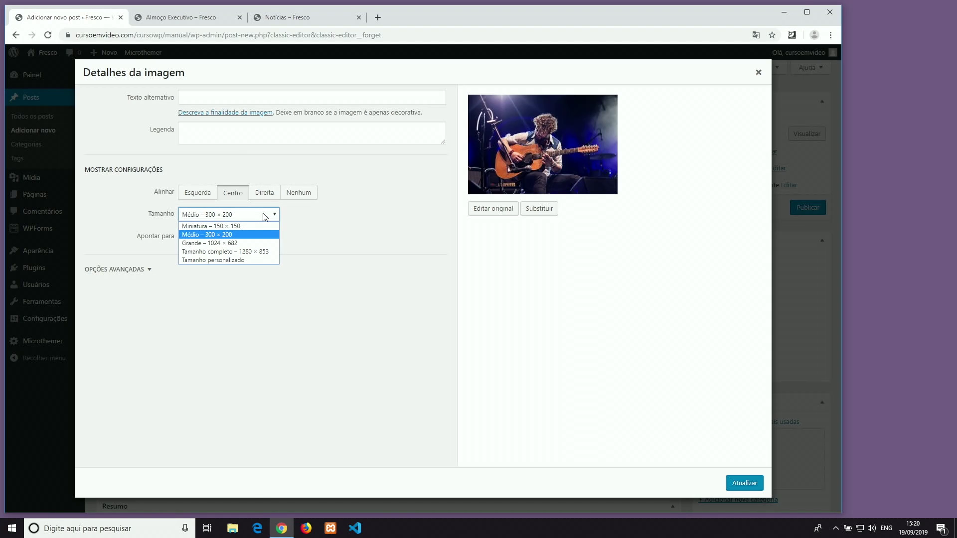
click(237, 252)
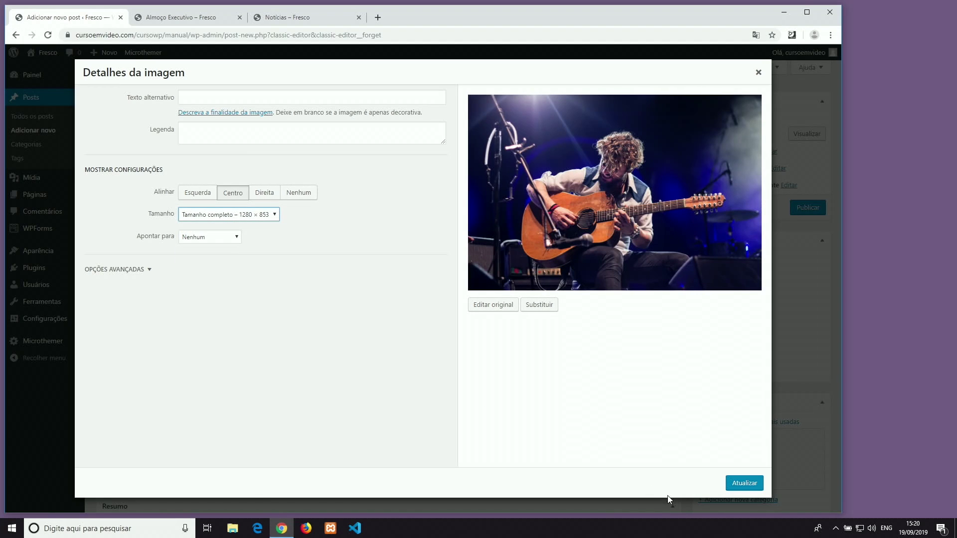
click(743, 484)
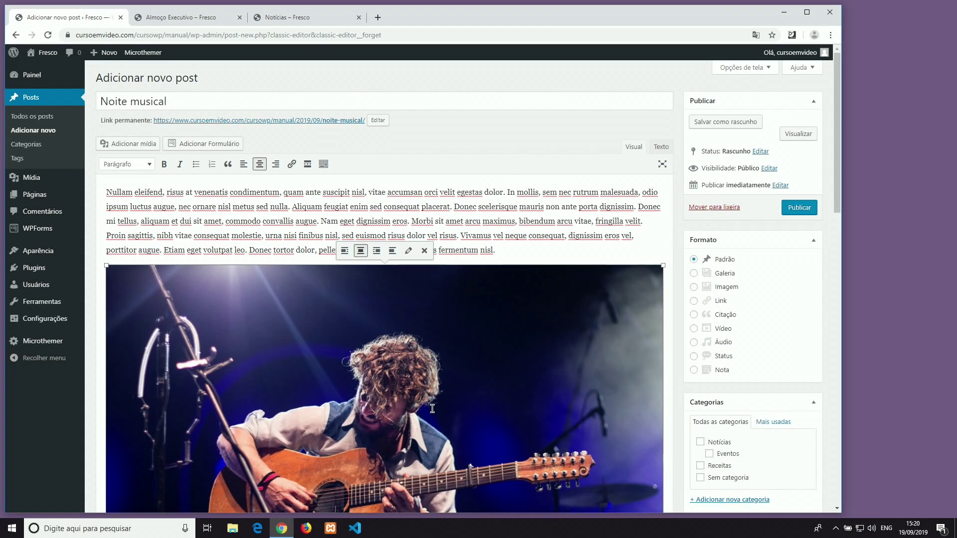
Set the guitarist image's size back to Médio – 300 × 200 and align it right beside the second paragraph.
scroll(431, 409, down, 1)
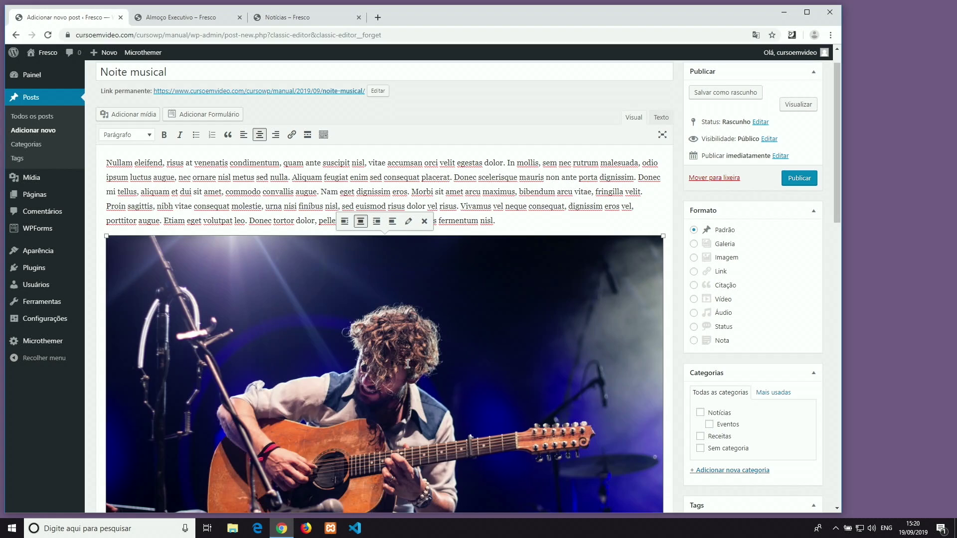
click(408, 221)
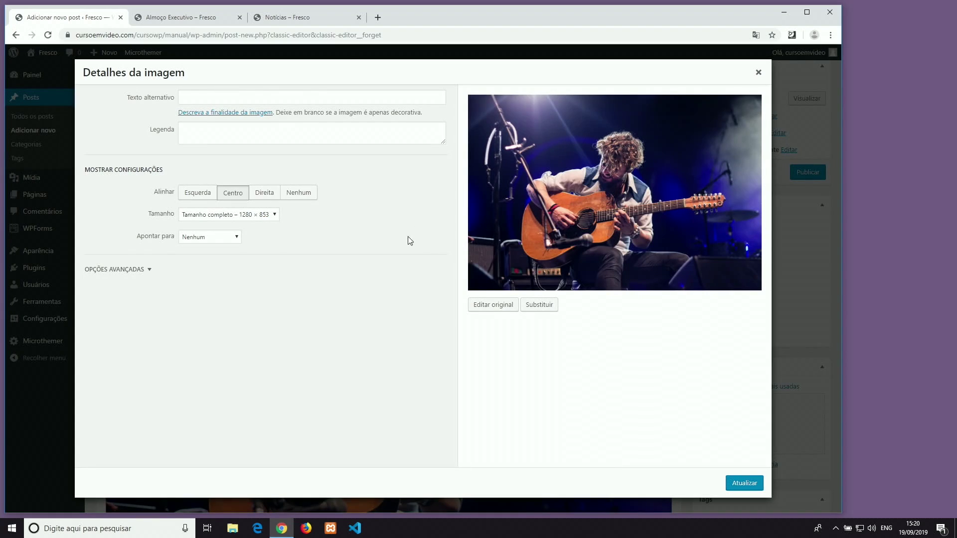
click(232, 214)
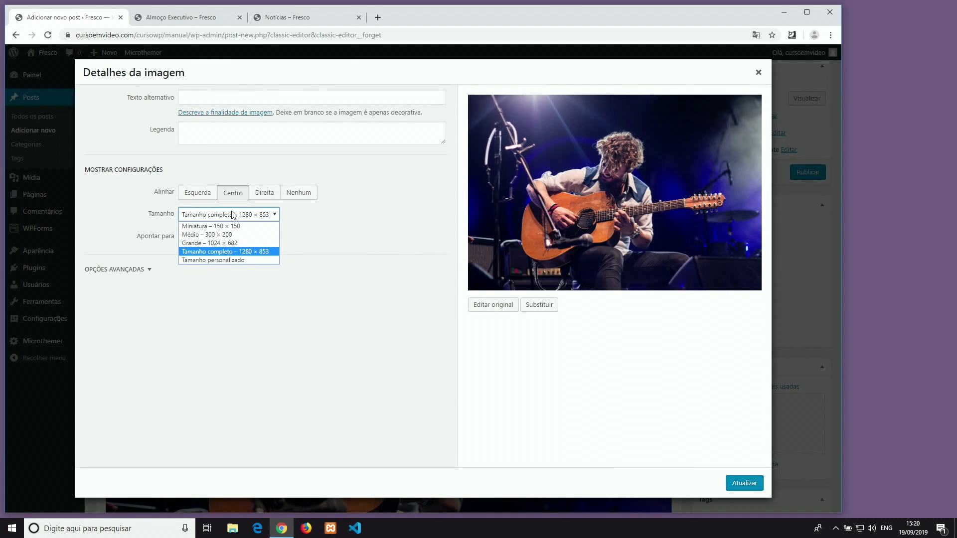
click(223, 235)
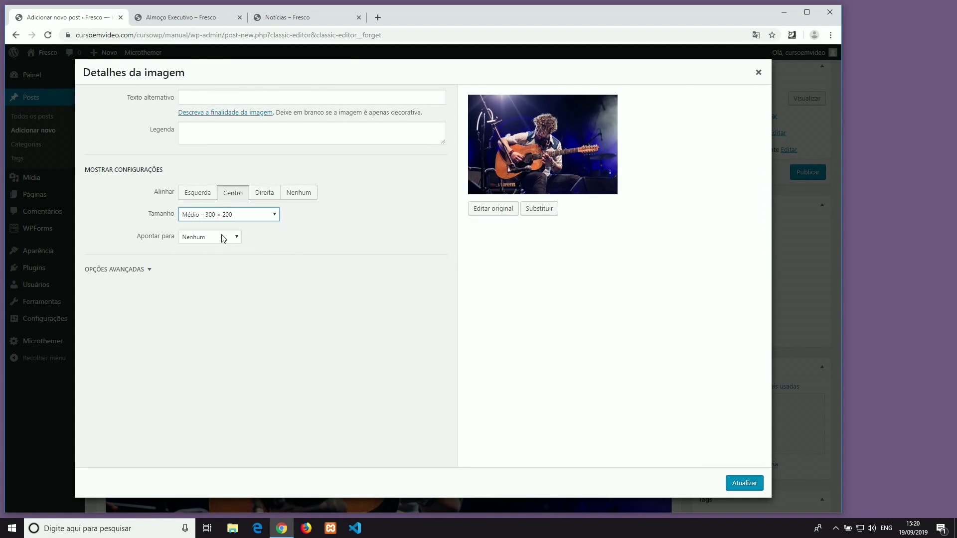
click(744, 483)
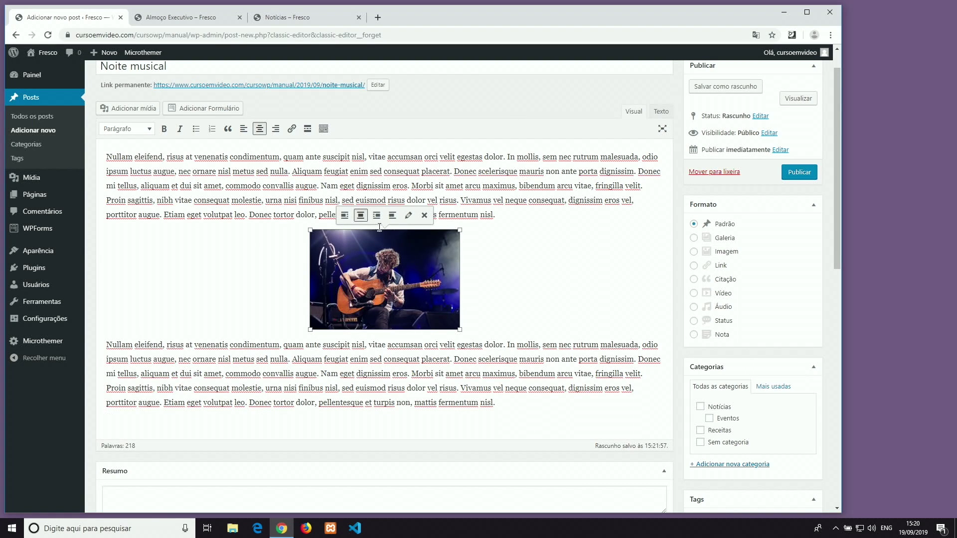
click(377, 216)
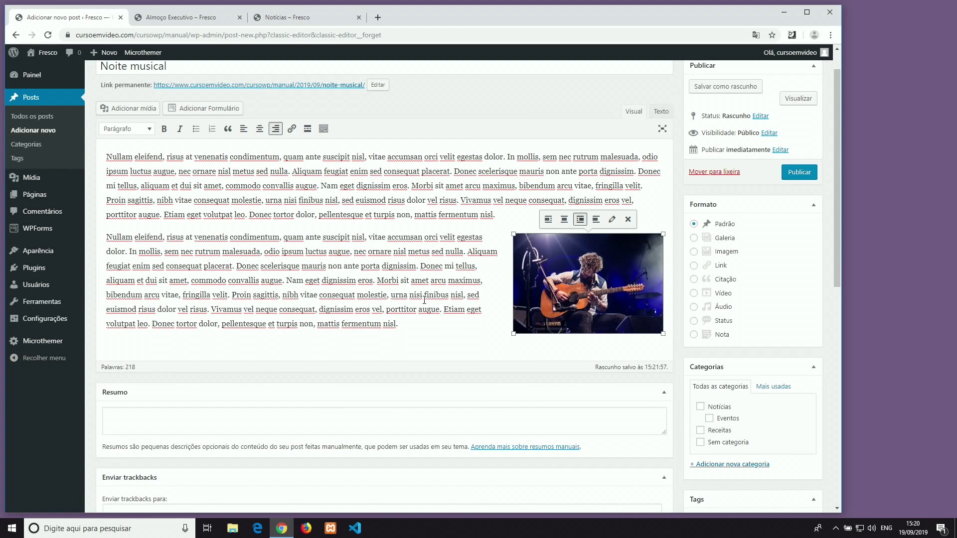
click(340, 293)
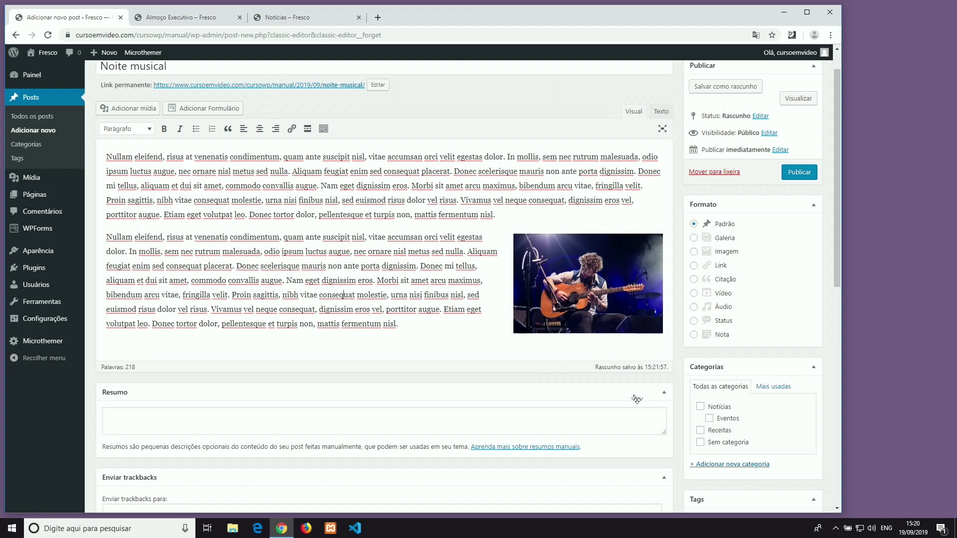
Assign the post to the Eventos category and set artist-concert-entertainment-1425297.jpg as its featured image.
scroll(711, 449, down, 1)
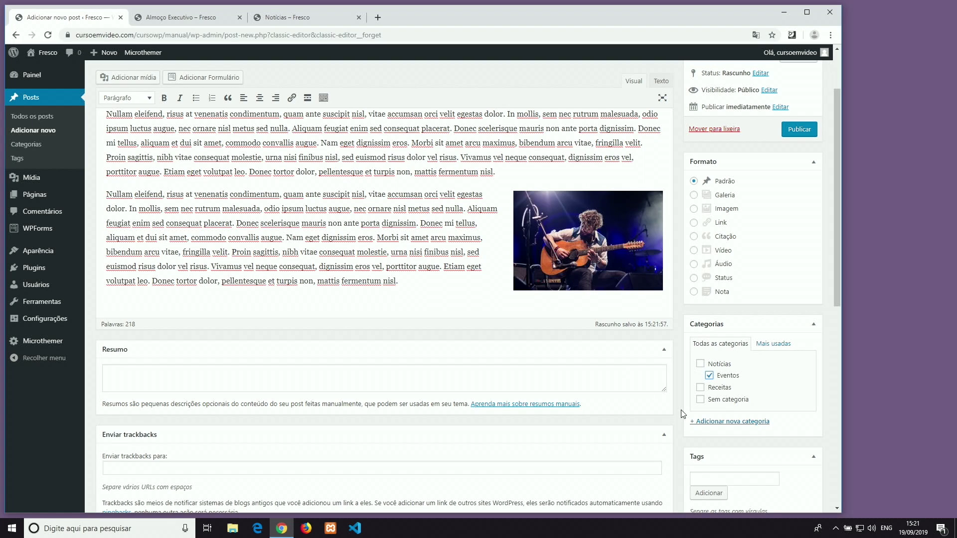
scroll(763, 463, down, 3)
scroll(763, 465, down, 2)
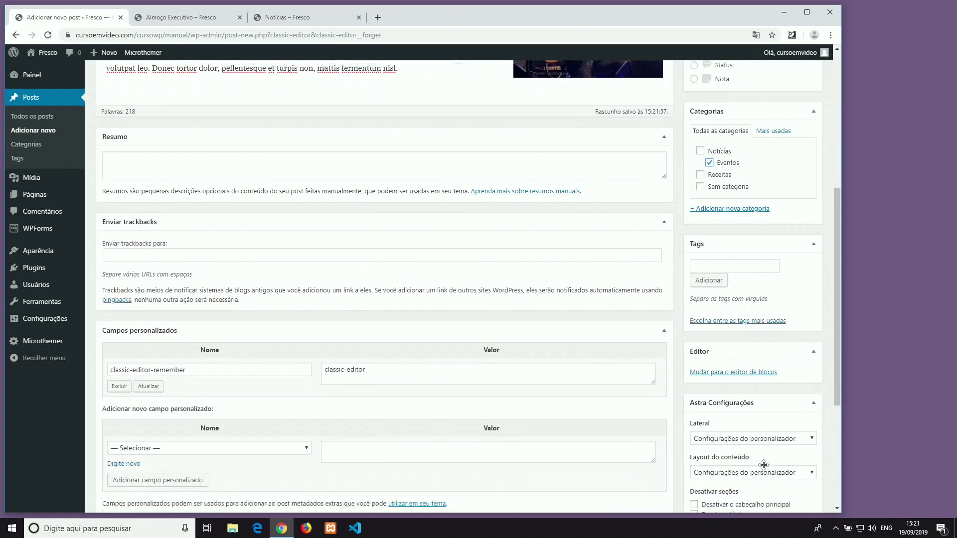
scroll(717, 452, down, 3)
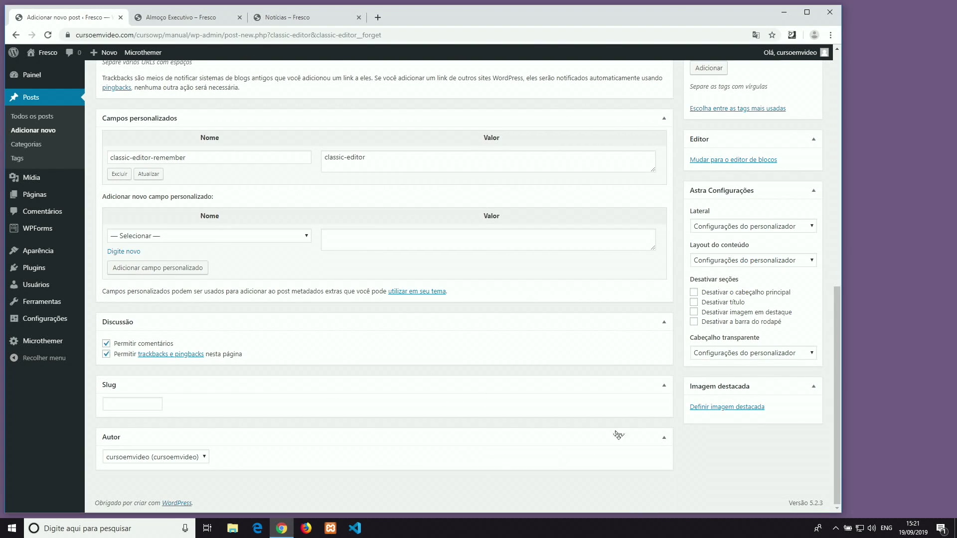
click(711, 408)
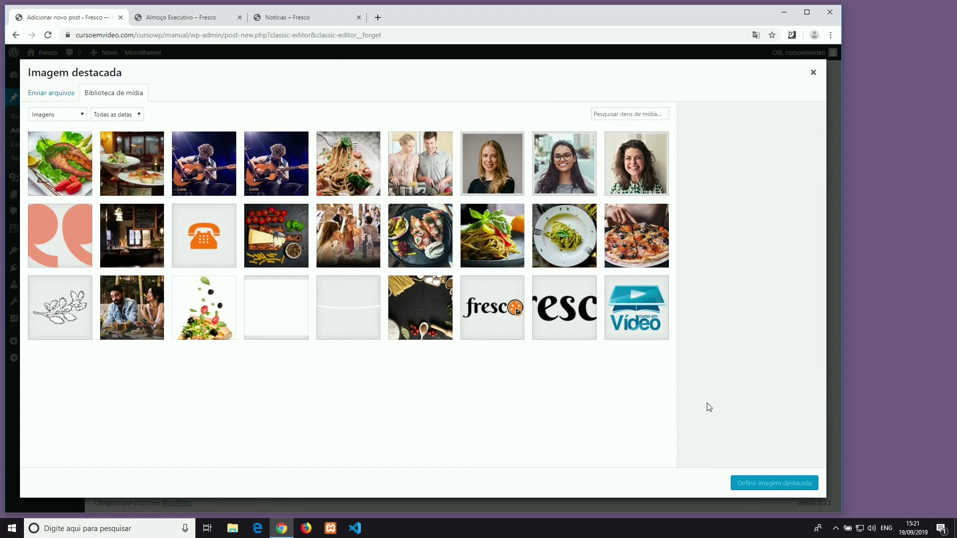
click(224, 168)
click(260, 162)
click(225, 164)
click(286, 161)
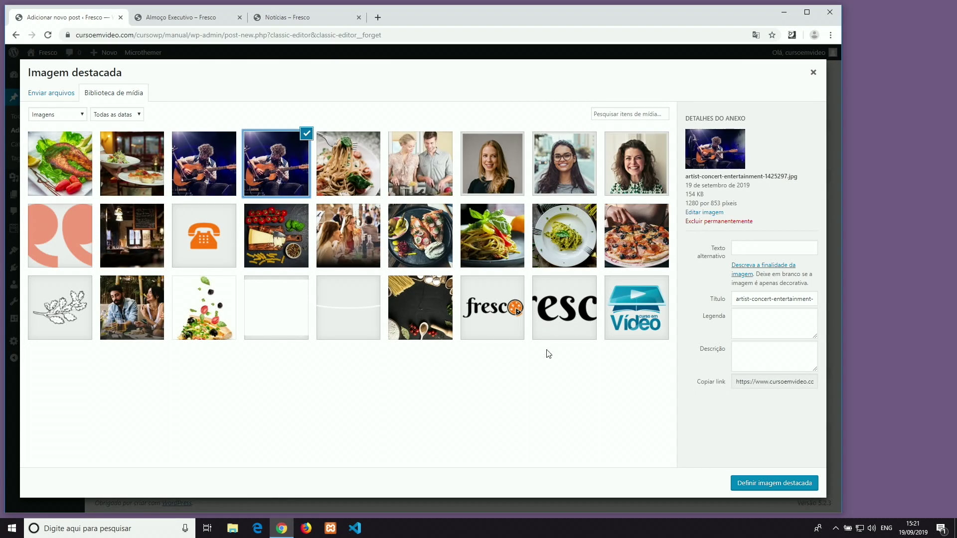
click(766, 484)
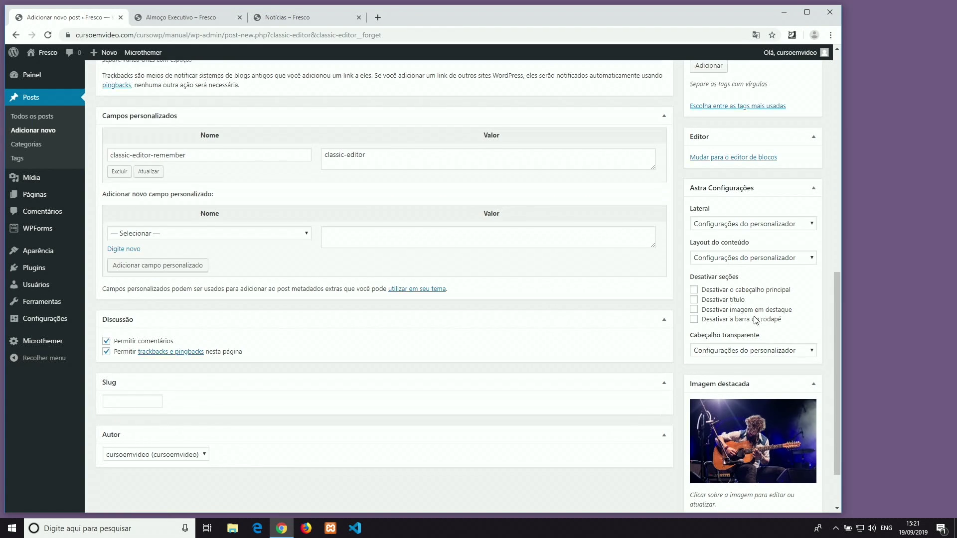
Add the tag Shows to the Noite musical post.
scroll(755, 319, up, 3)
scroll(718, 286, up, 1)
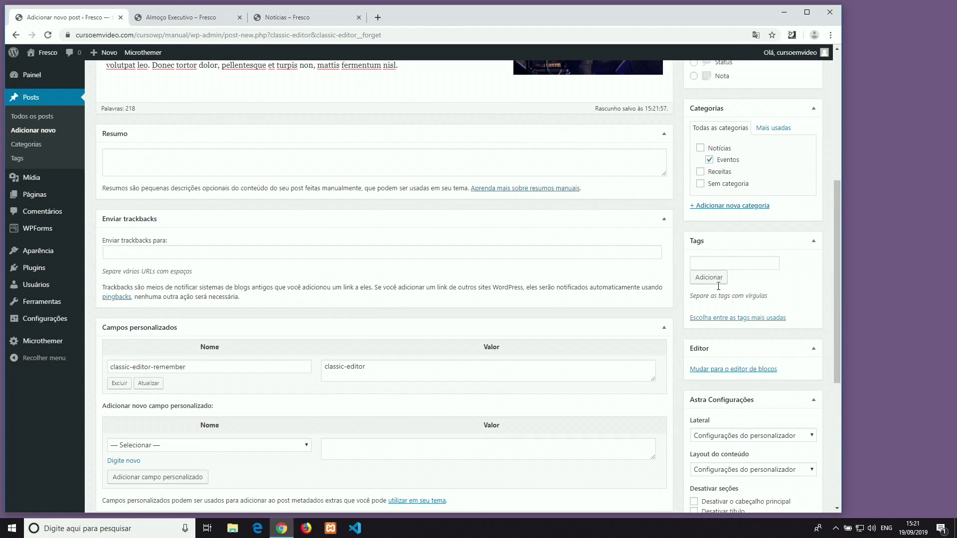
click(733, 264)
text(S)
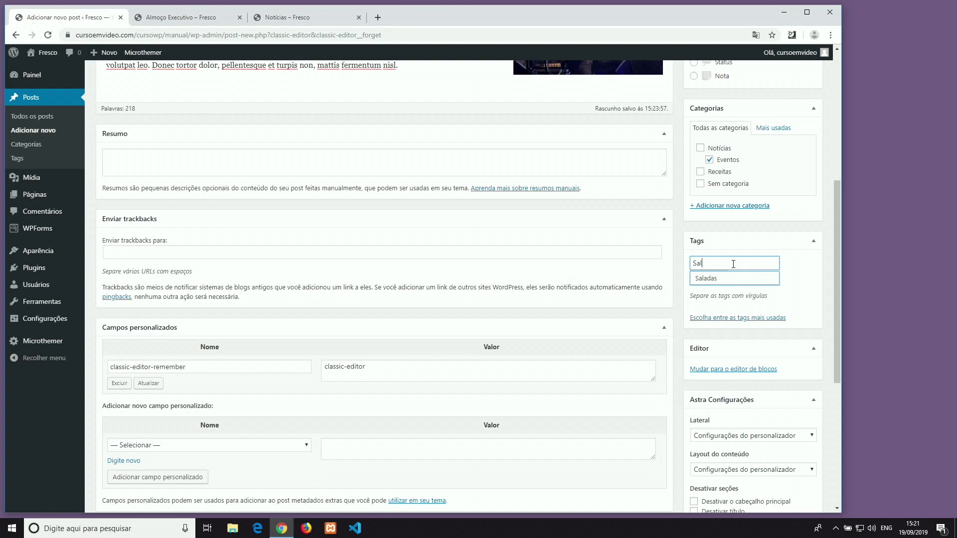
key(BackSpace)
key(BackSpace)
key(BackSpace)
text(Shows)
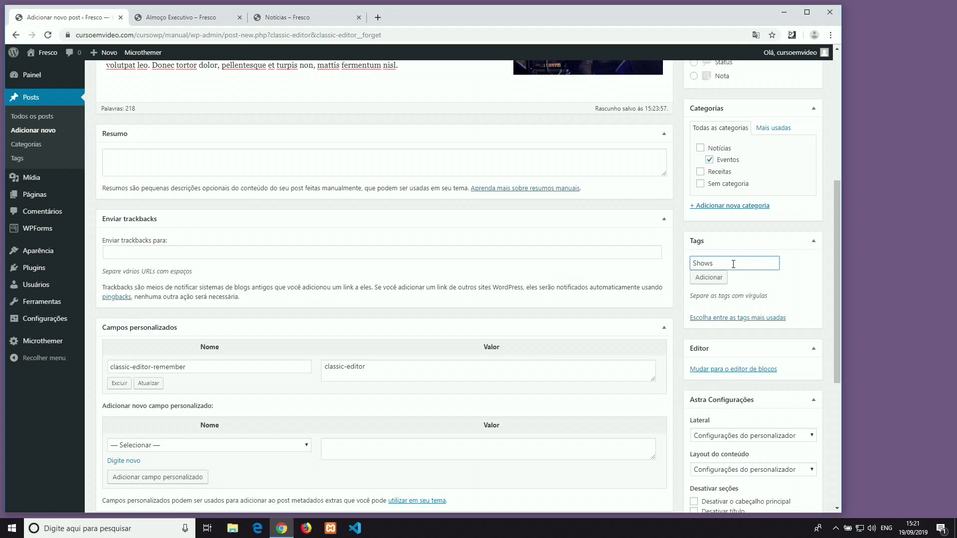
click(729, 318)
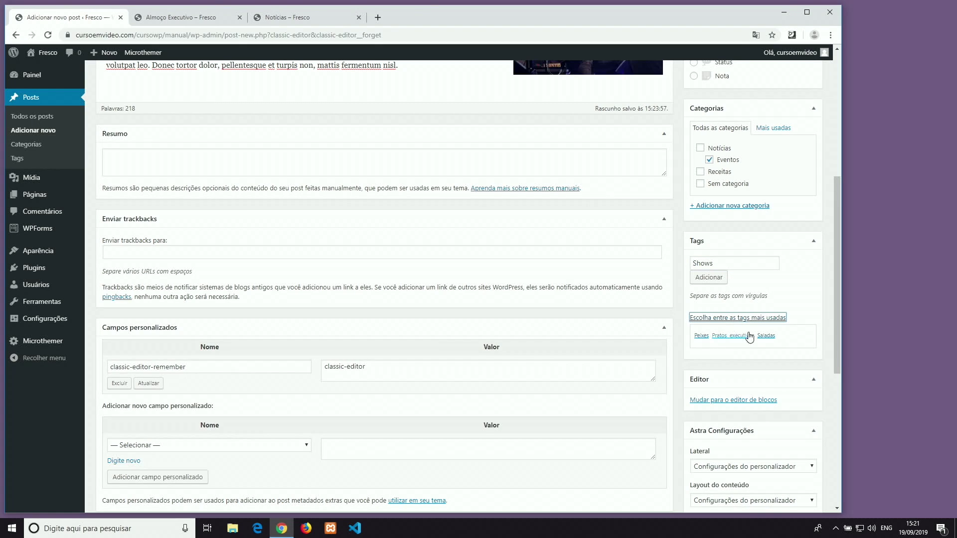
click(710, 278)
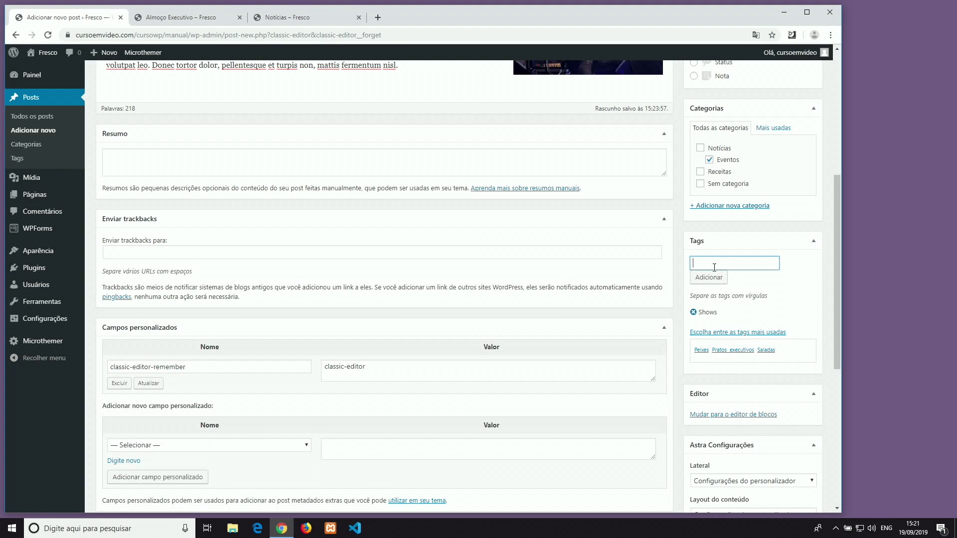
Add the tags Música and Happy Hour to the post, keeping Pratos executivos out of its tags.
text(Música)
key(Return)
text(Happy Hour)
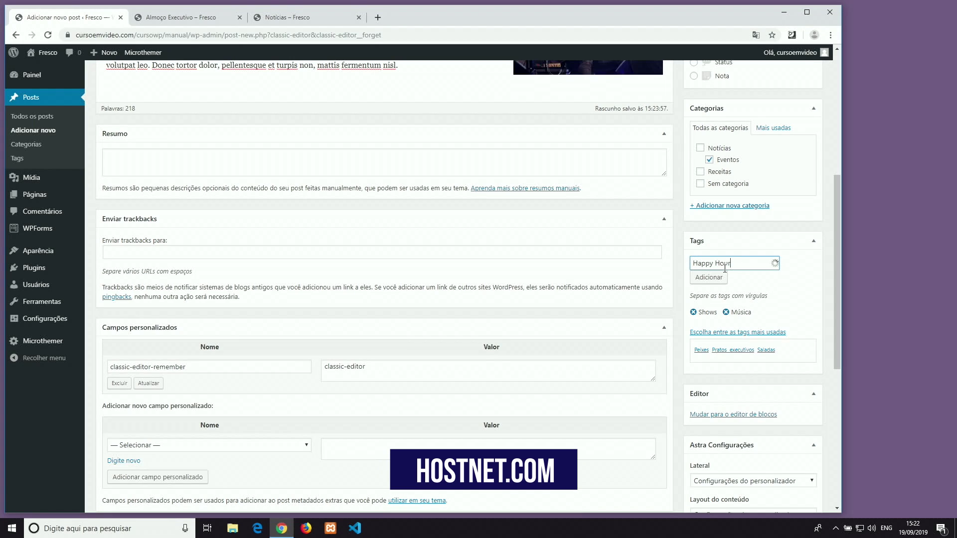
key(Return)
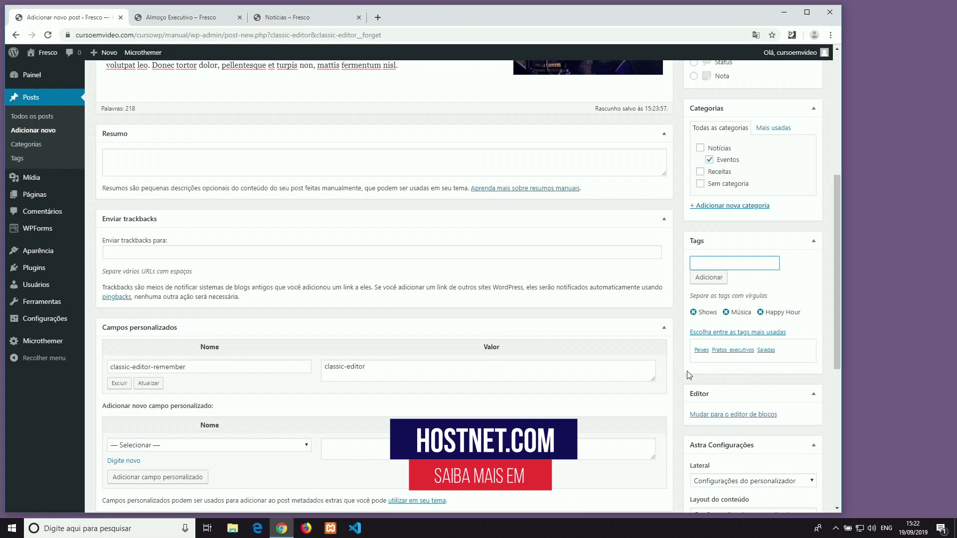
click(735, 351)
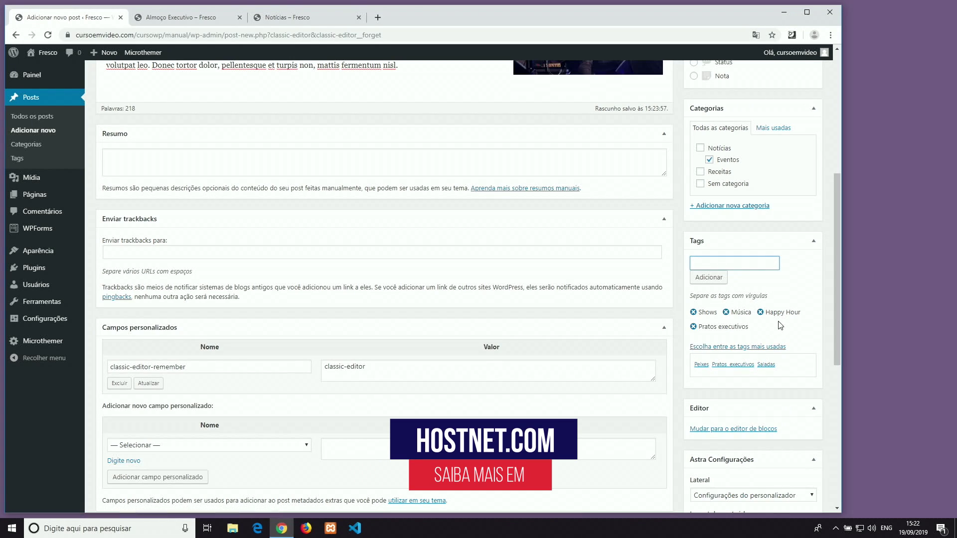
click(693, 326)
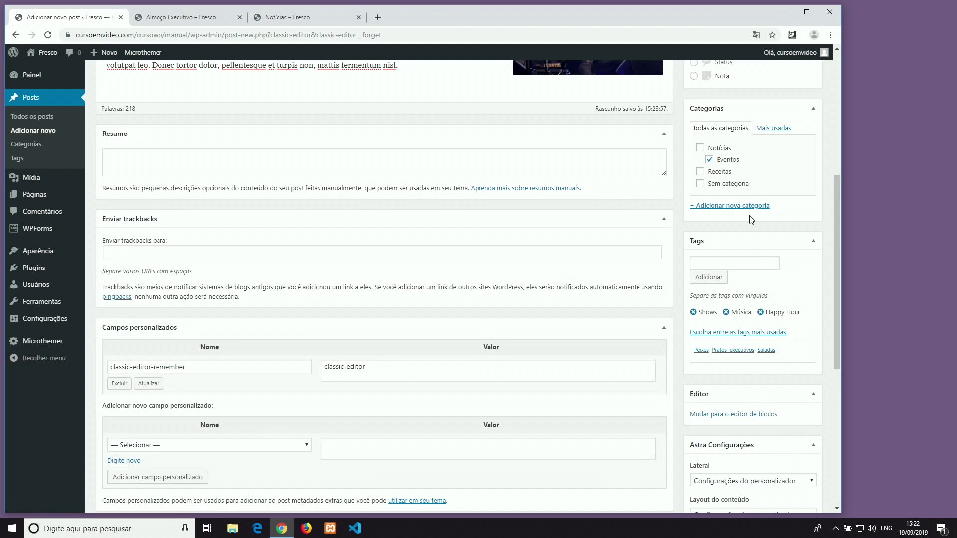
Publish the Noite musical post.
scroll(762, 354, down, 2)
scroll(762, 357, down, 2)
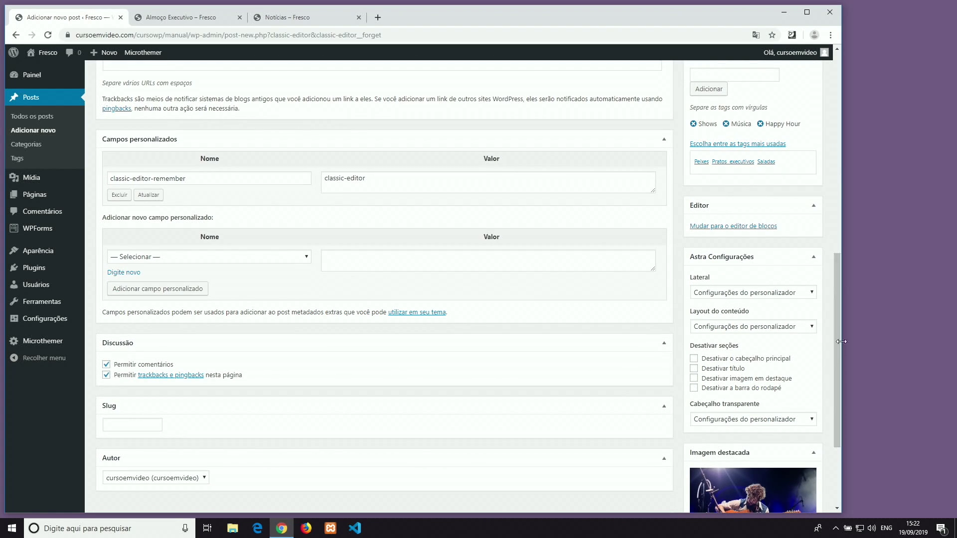
scroll(735, 126, up, 8)
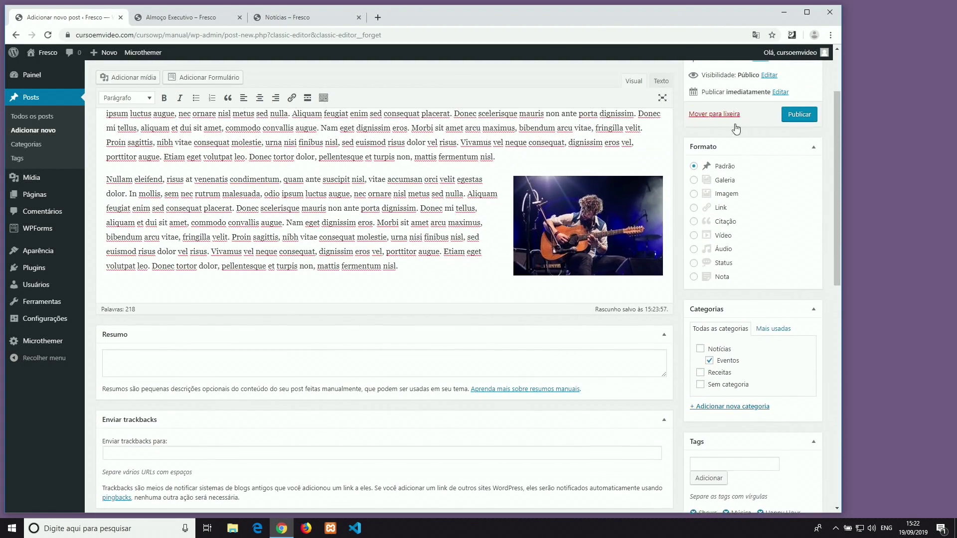
scroll(745, 216, up, 2)
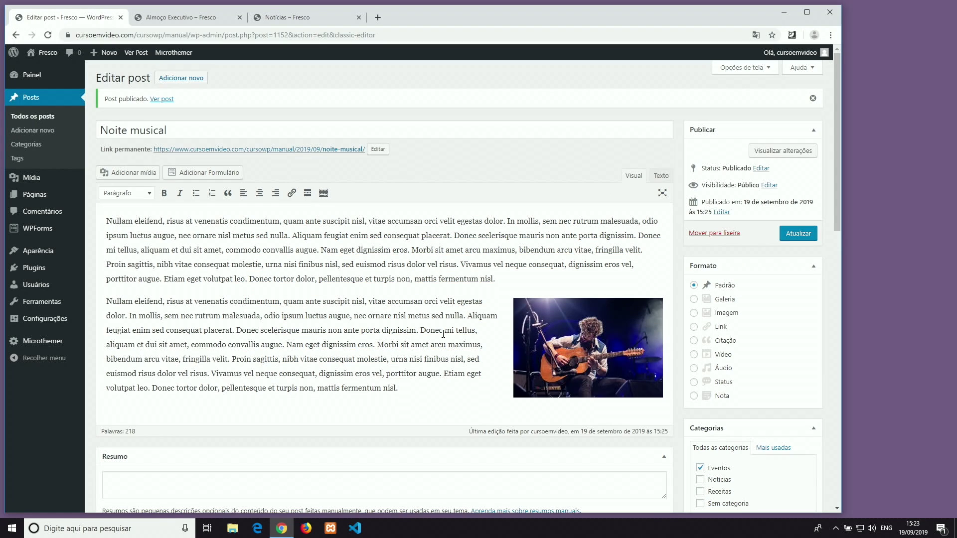
scroll(443, 333, down, 1)
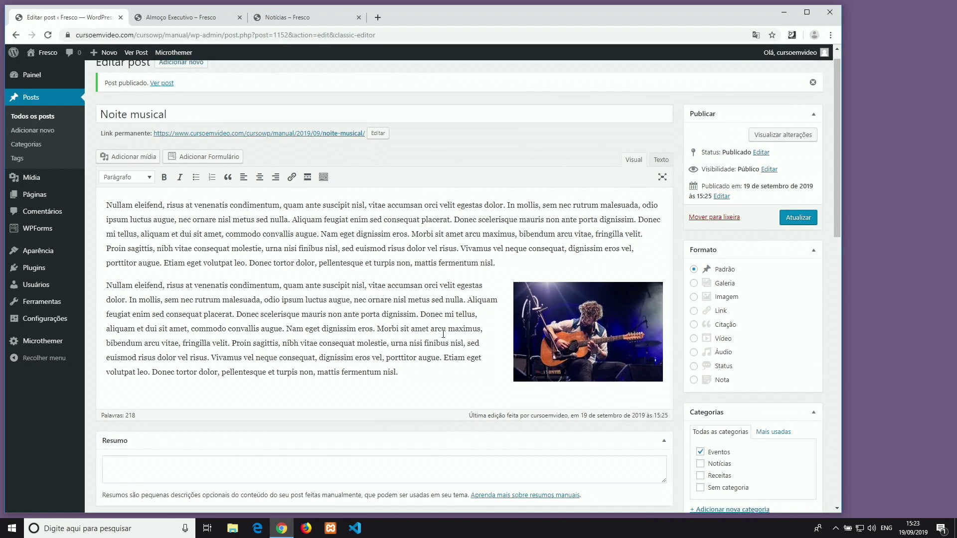
scroll(290, 262, up, 1)
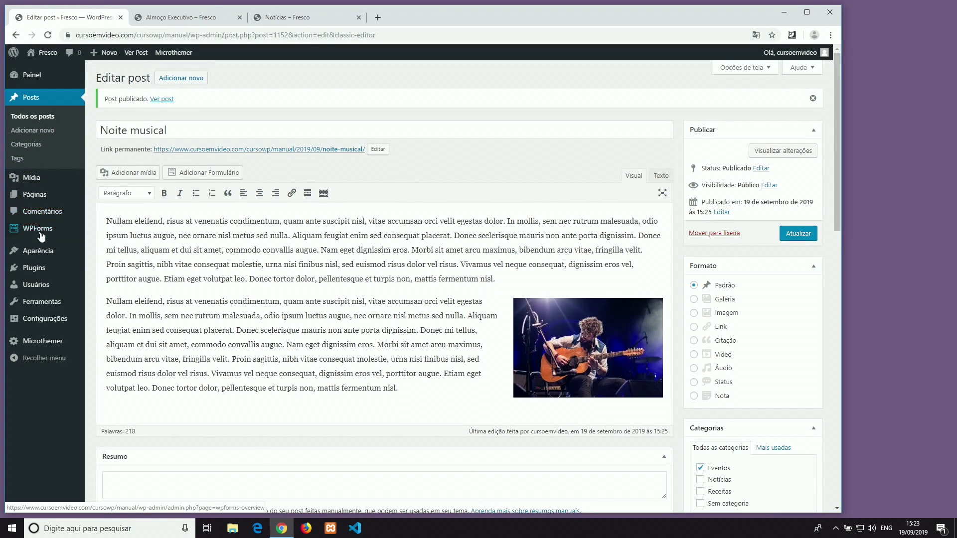
Activate the Post Expirator and Post Types Order plugins from the list of installed plugins.
mouse_move(41, 293)
click(120, 273)
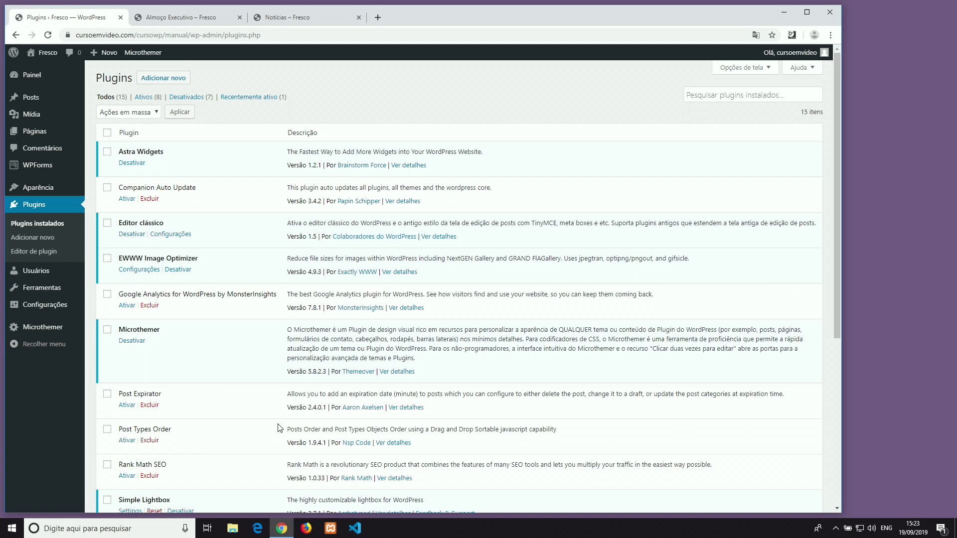
scroll(279, 428, down, 2)
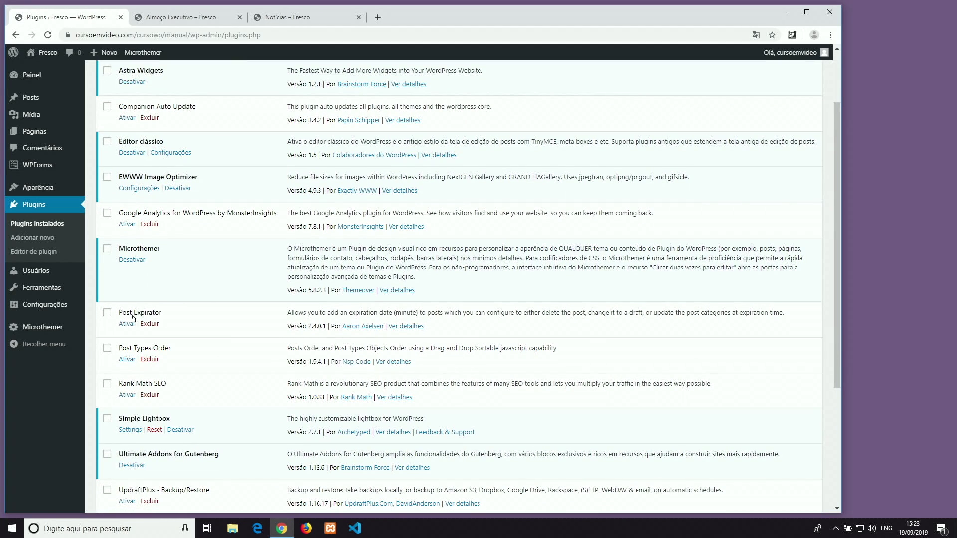
click(107, 312)
click(123, 325)
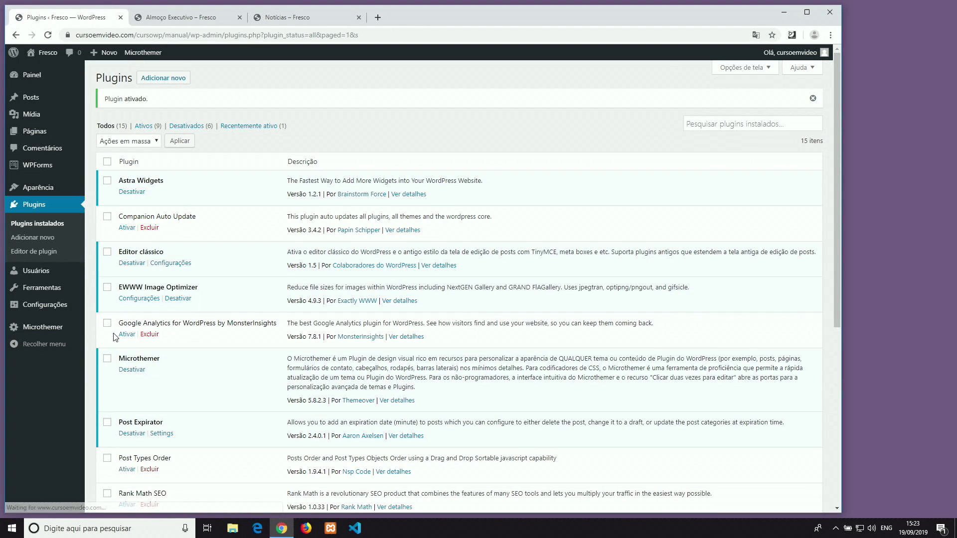
scroll(158, 404, down, 1)
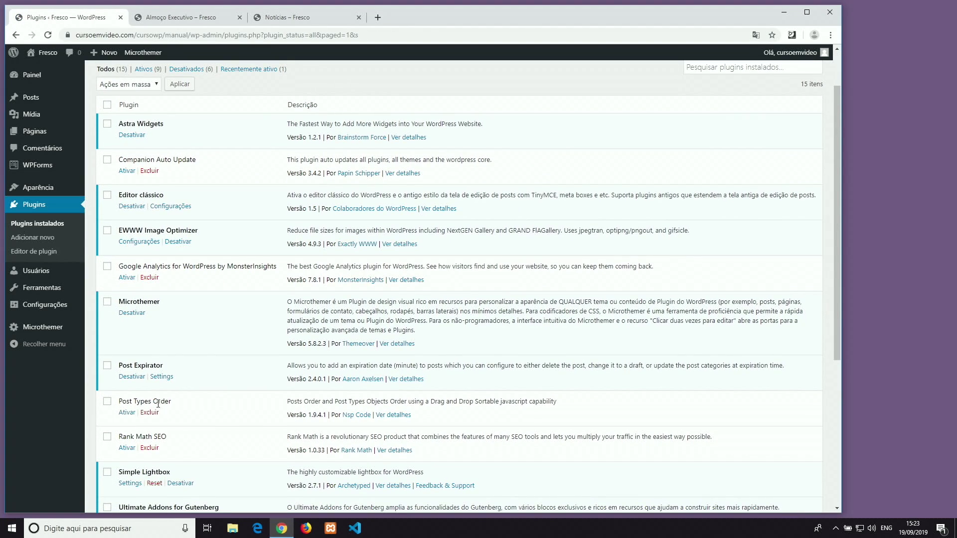
click(126, 416)
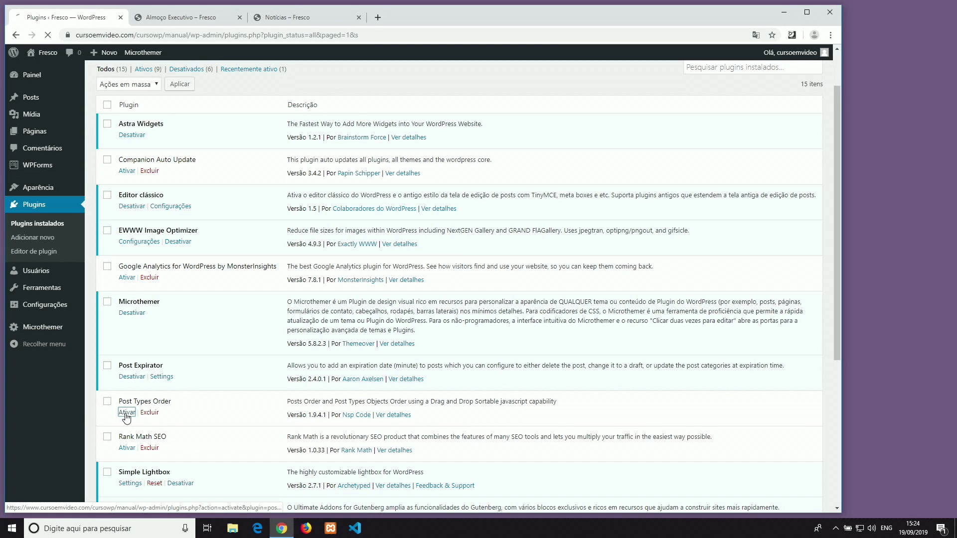
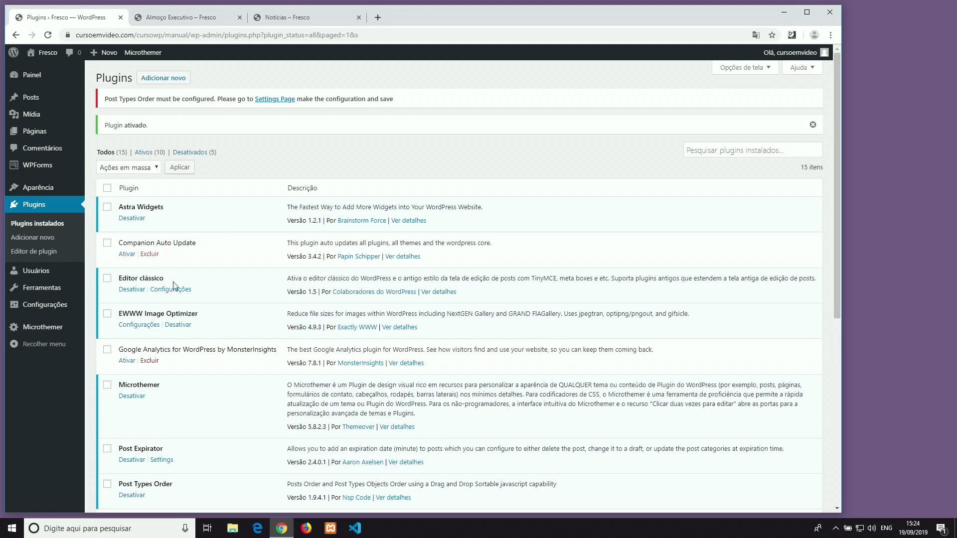
Examine the Post Expirator, Post Types Order and Simple Lightbox entries in the installed plugins list.
scroll(174, 348, down, 4)
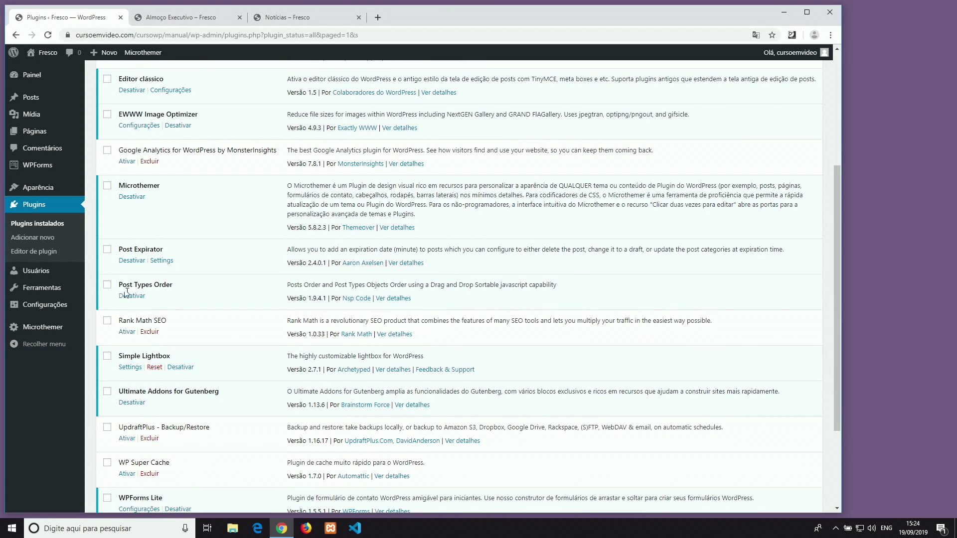
drag(123, 284, 174, 287)
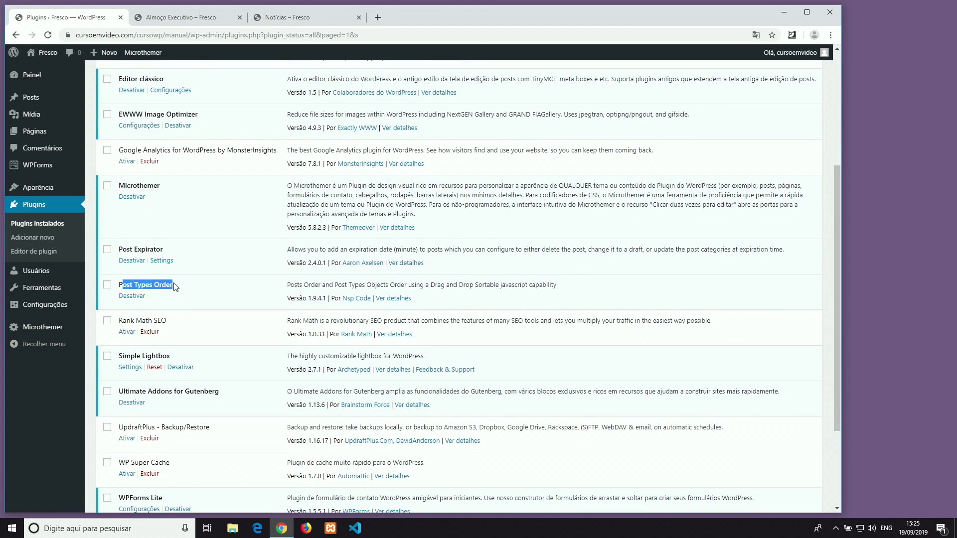
drag(118, 249, 163, 249)
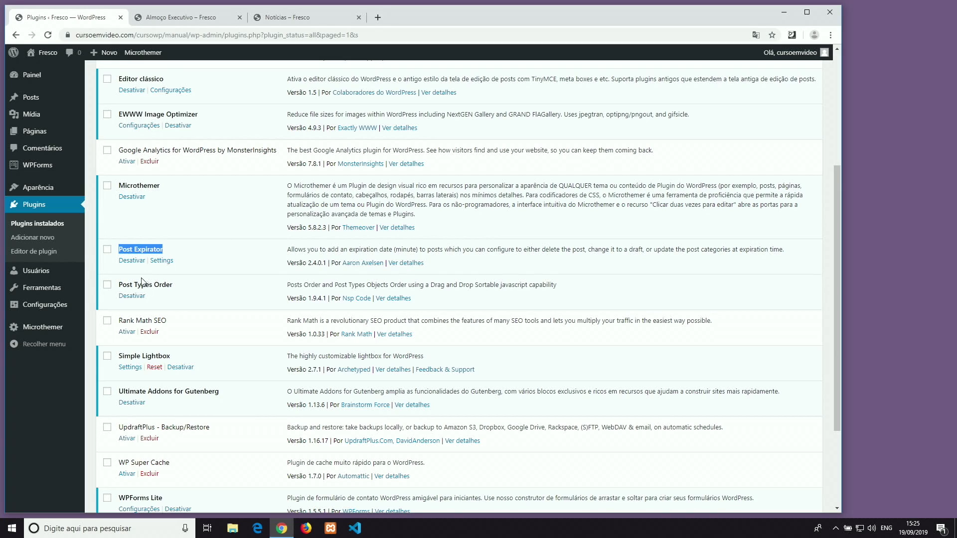
drag(120, 285, 178, 287)
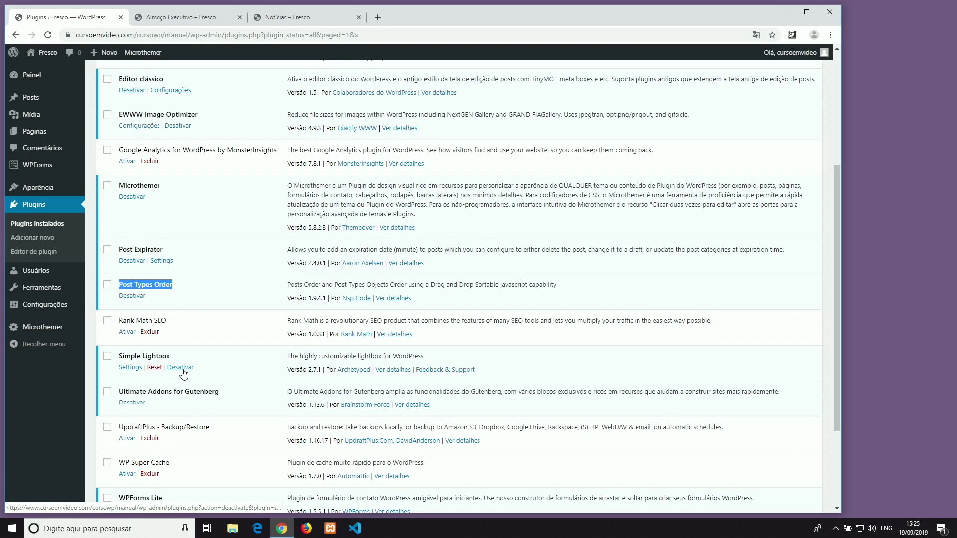
scroll(183, 372, down, 1)
drag(118, 324, 183, 333)
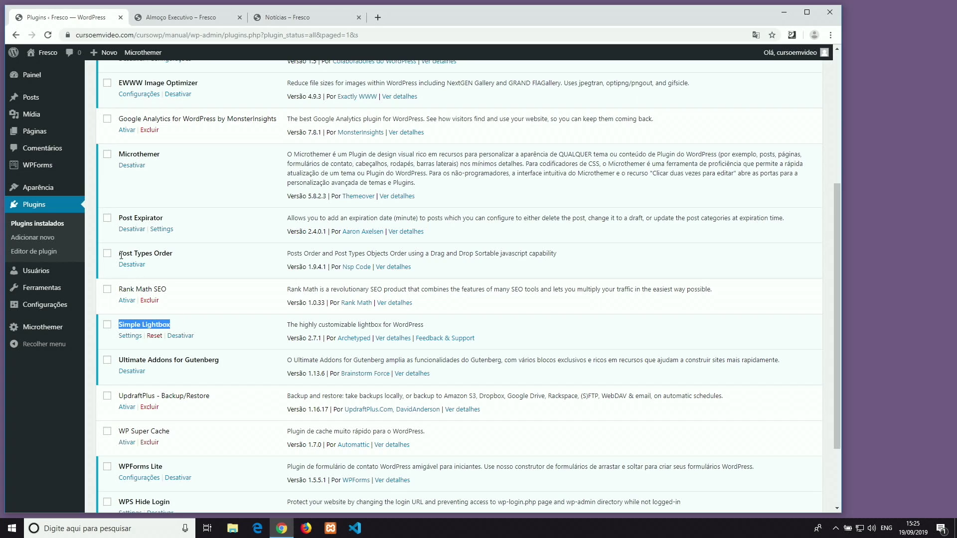
drag(120, 251, 178, 255)
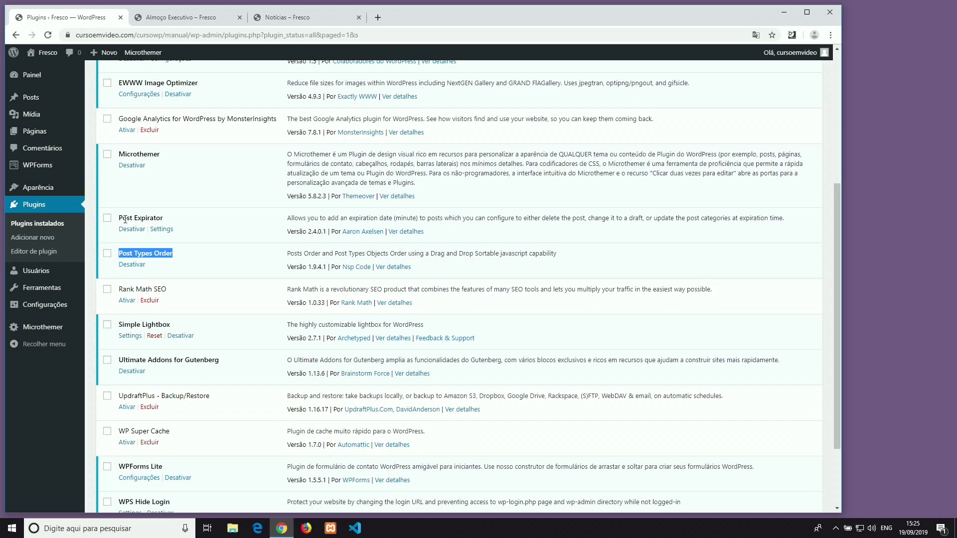
drag(121, 218, 170, 221)
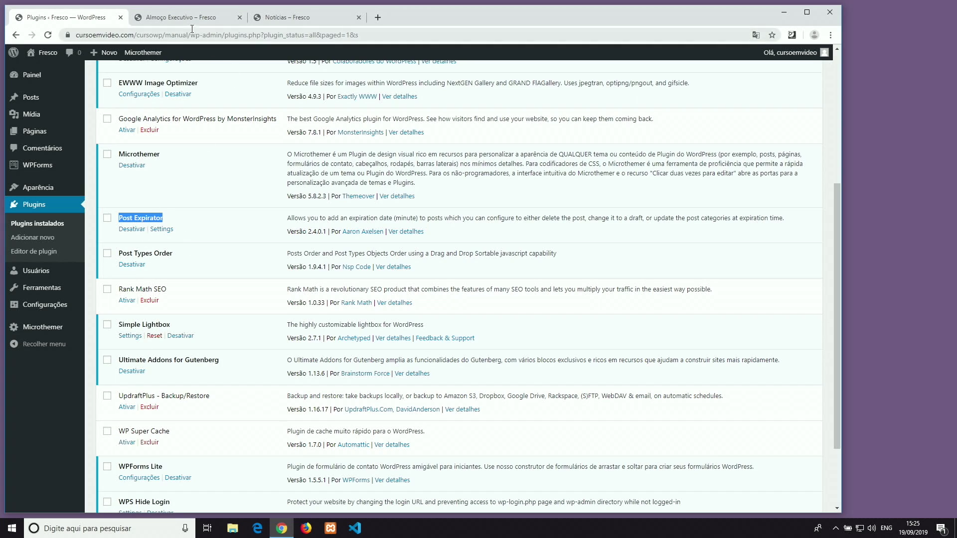
Open the Noite musical post for editing from the list of all posts.
scroll(35, 187, up, 1)
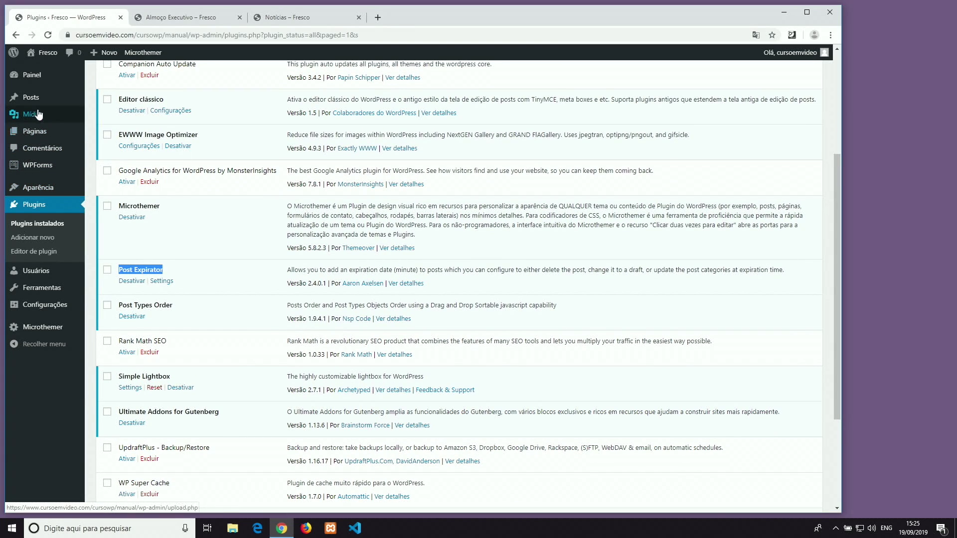
click(110, 98)
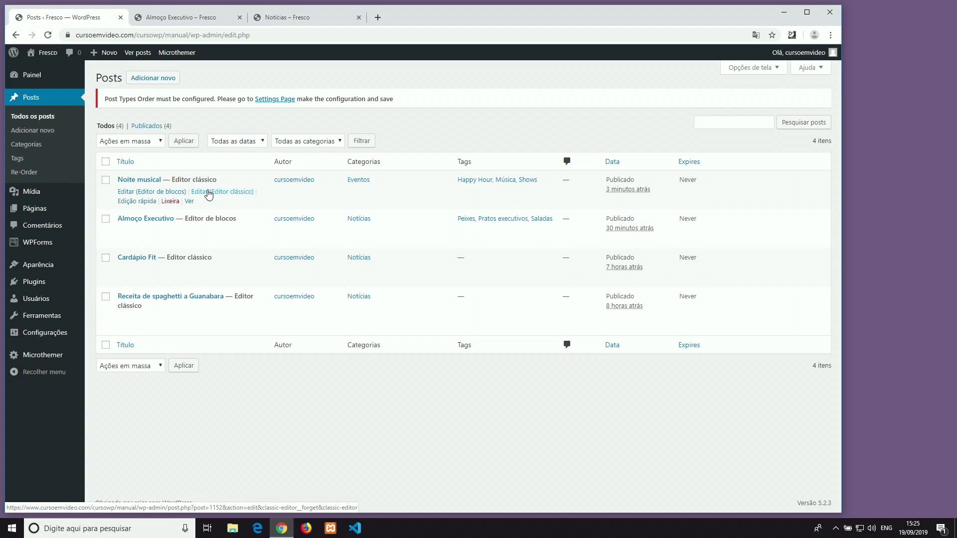
click(138, 181)
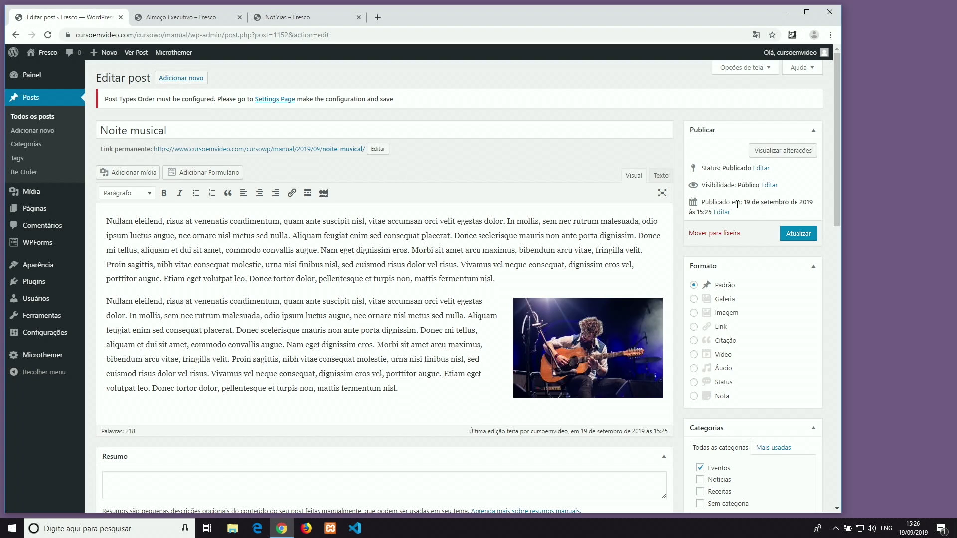
Move the Post Expirator box directly below the Publicar box and enable post expiration for Noite musical.
scroll(736, 205, down, 6)
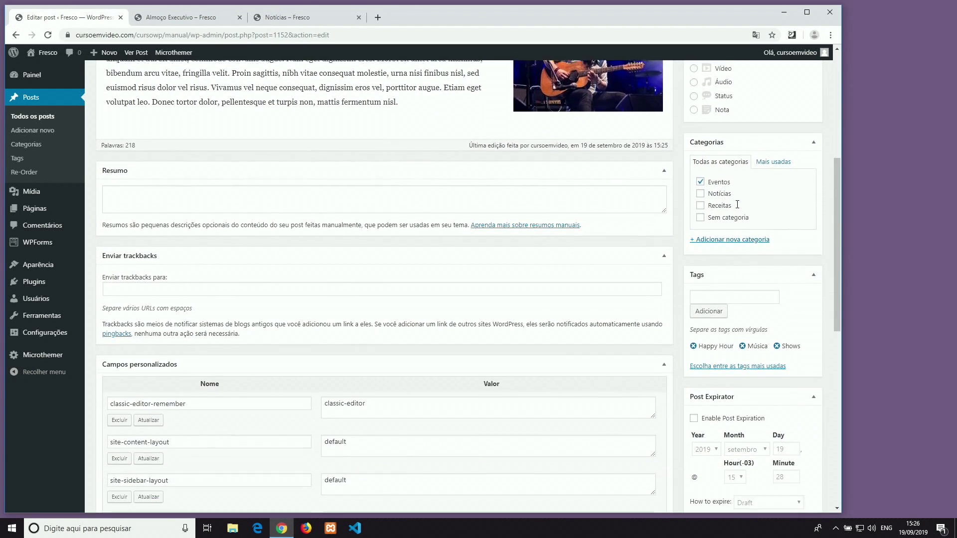
scroll(737, 205, down, 4)
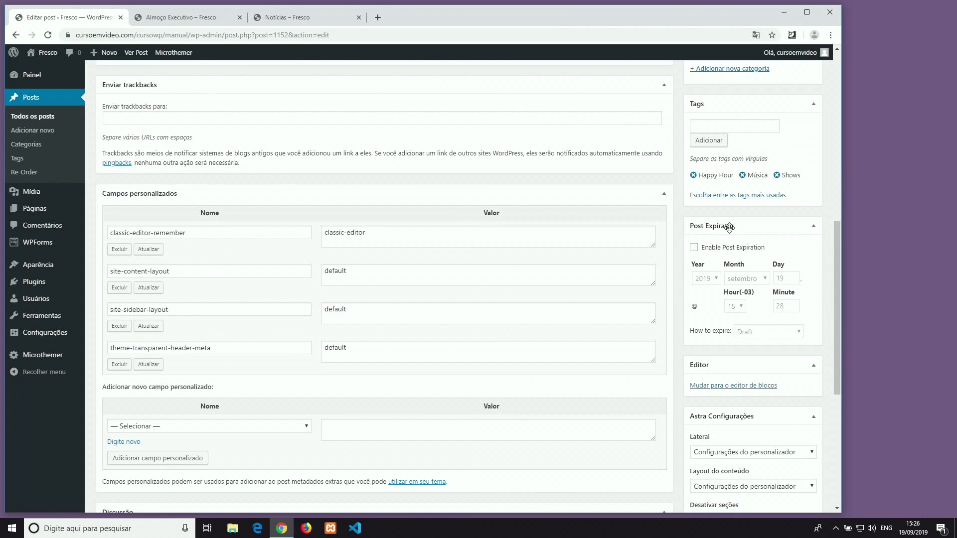
drag(724, 228, 732, 100)
scroll(733, 100, up, 5)
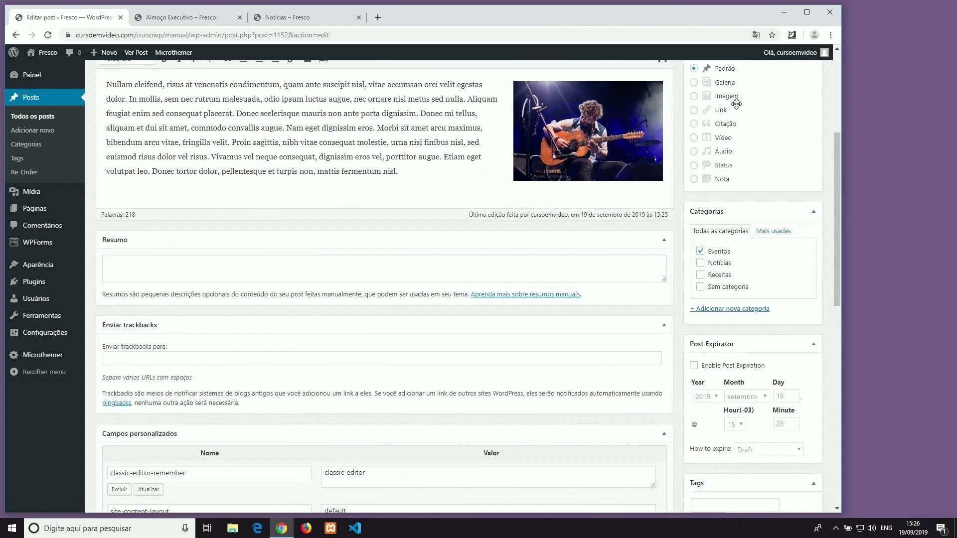
scroll(736, 104, up, 3)
drag(737, 432, 748, 129)
scroll(744, 169, up, 3)
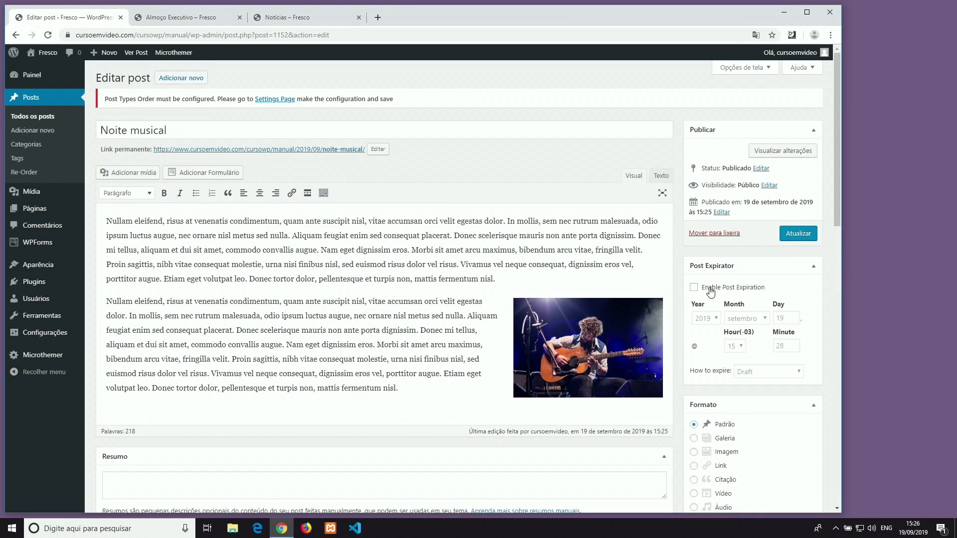
click(695, 288)
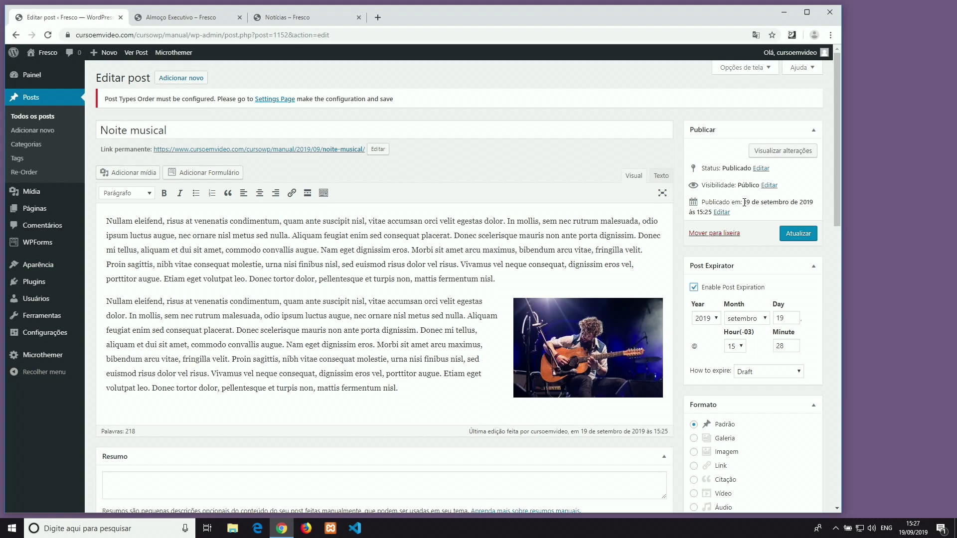
Set the Noite musical post's expiration to 23 setembro 2019 at 00:00.
double_click(789, 318)
text(23)
click(740, 346)
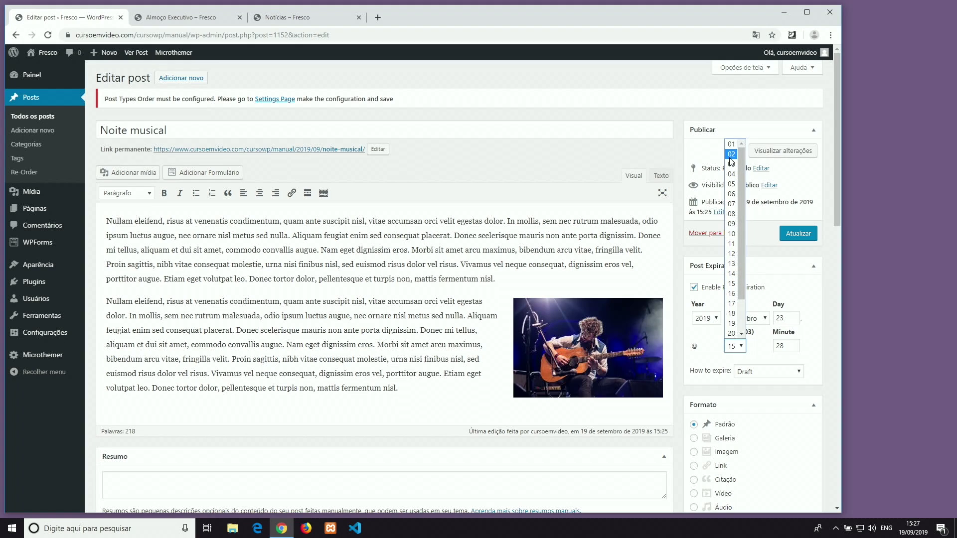
scroll(731, 299, down, 2)
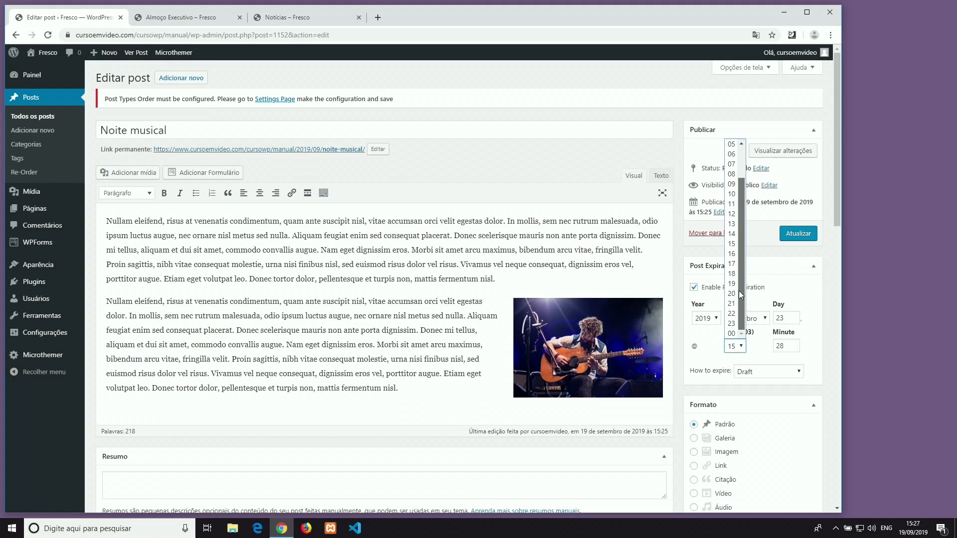
click(731, 334)
key(Tab)
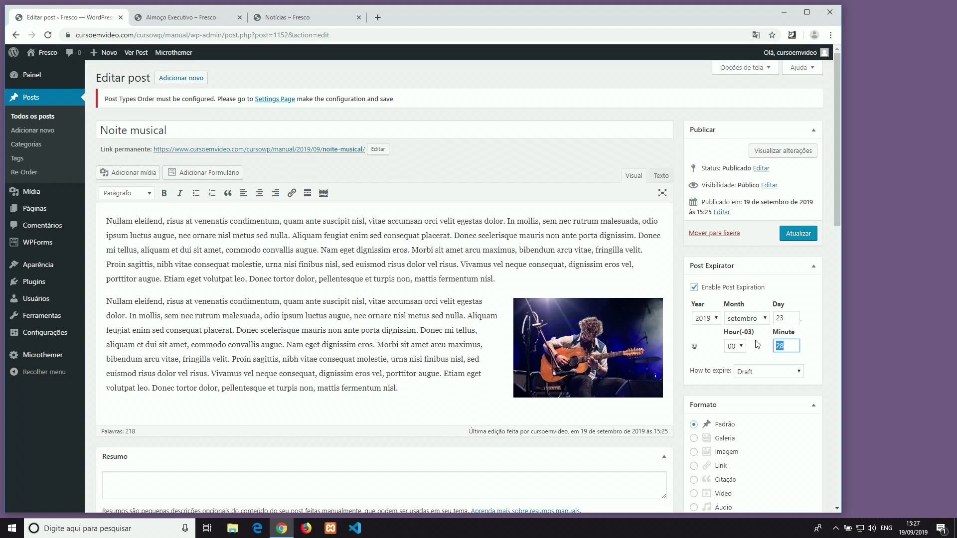
text(00)
click(808, 299)
Choose Draft as the expiration action for Noite musical and update the post.
click(767, 377)
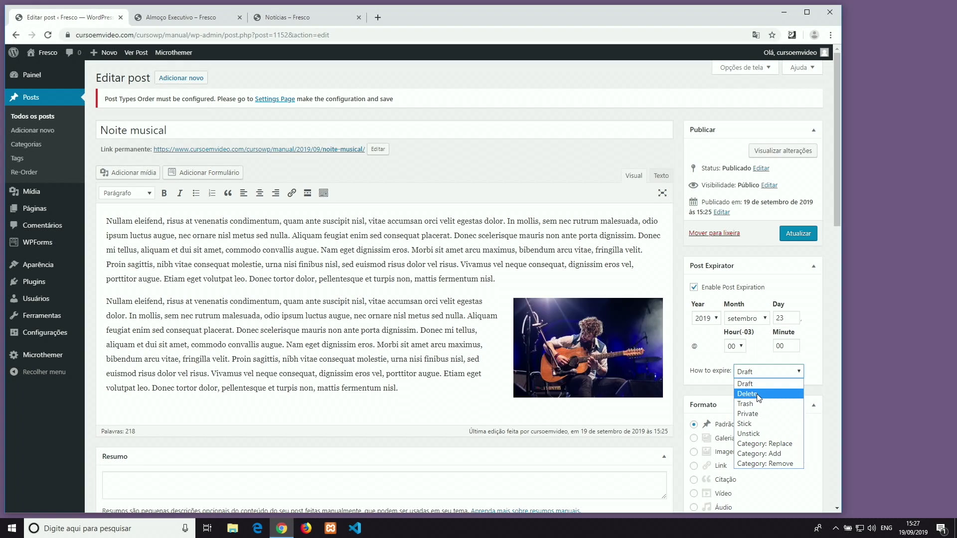
click(756, 385)
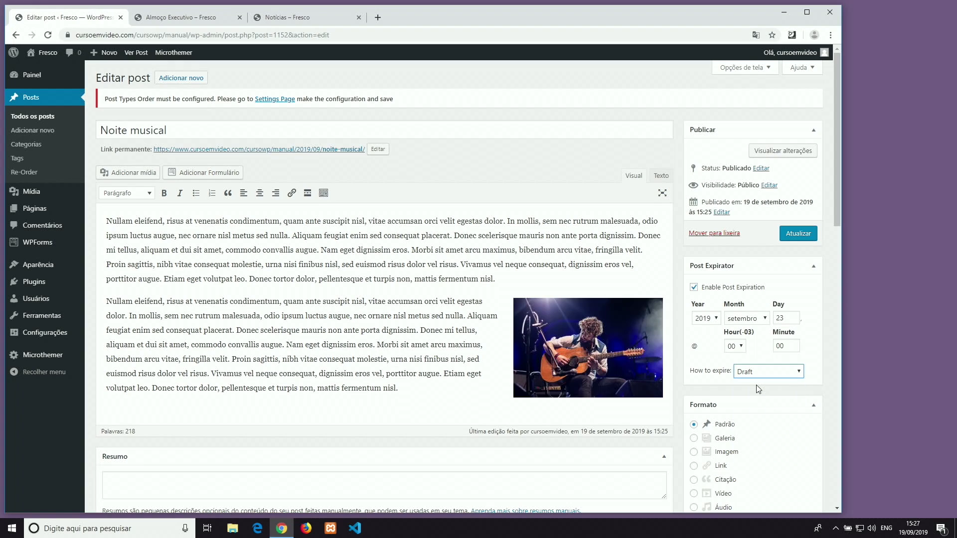
click(797, 234)
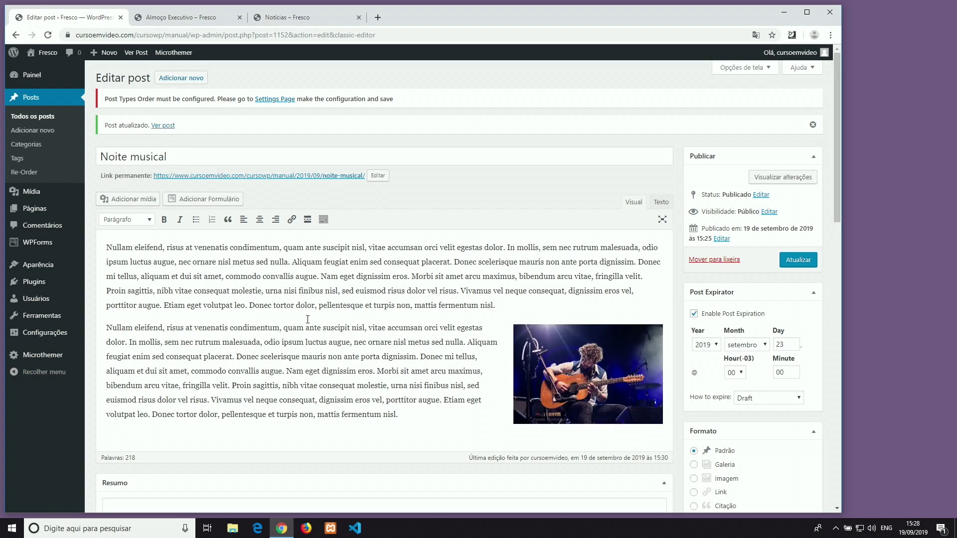
In the list of all posts, move Receita de spaghetti a Guanabara directly below Noite musical.
click(34, 117)
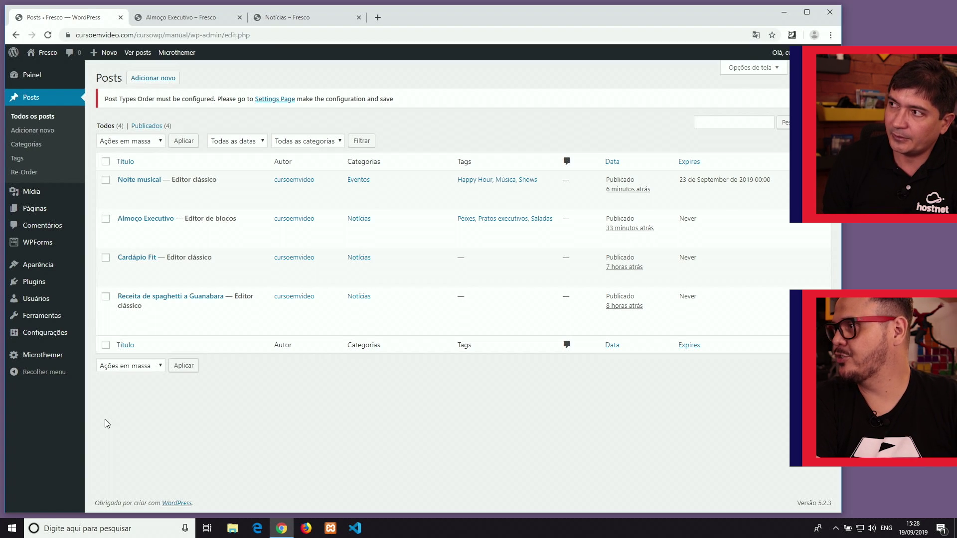
mouse_move(100, 322)
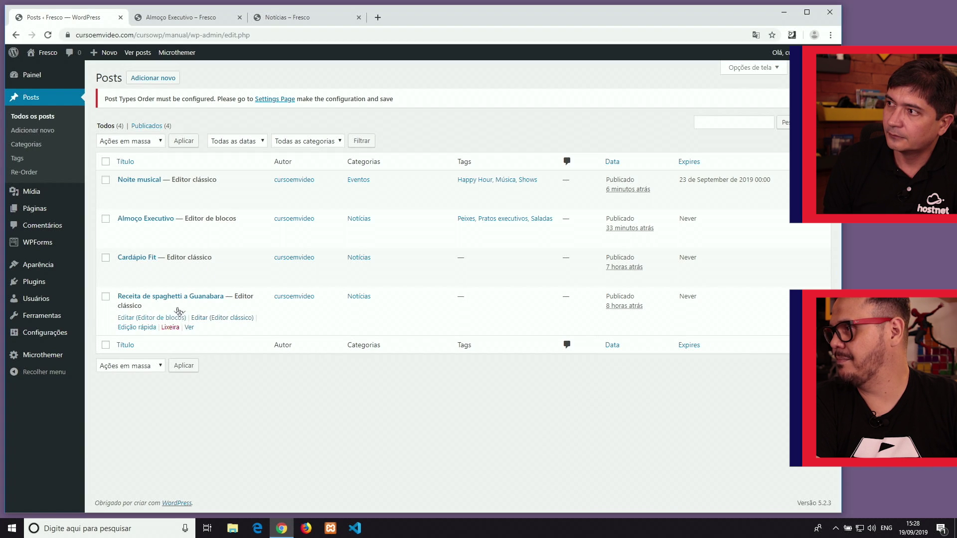
drag(106, 322, 110, 217)
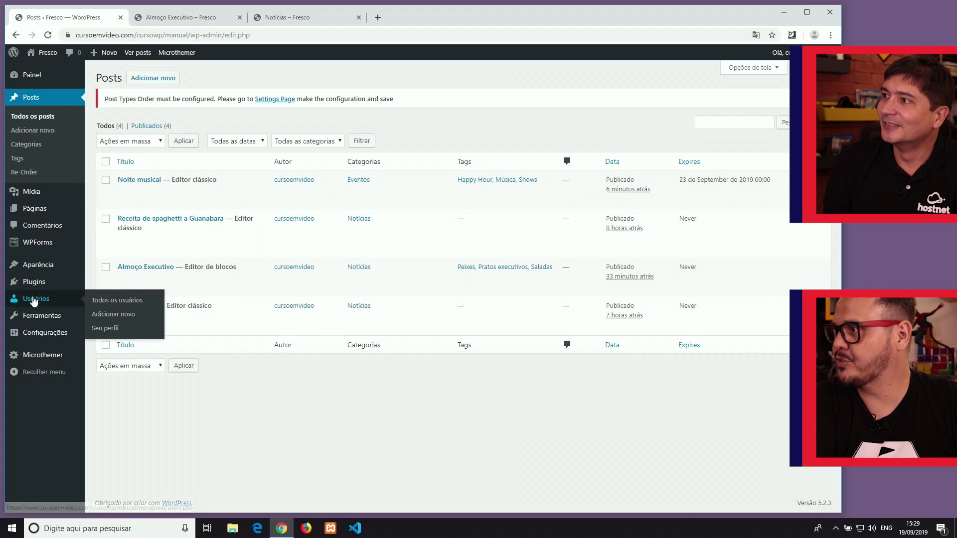
Deactivate the Post Types Order plugin from the list of installed plugins.
mouse_move(26, 293)
click(122, 284)
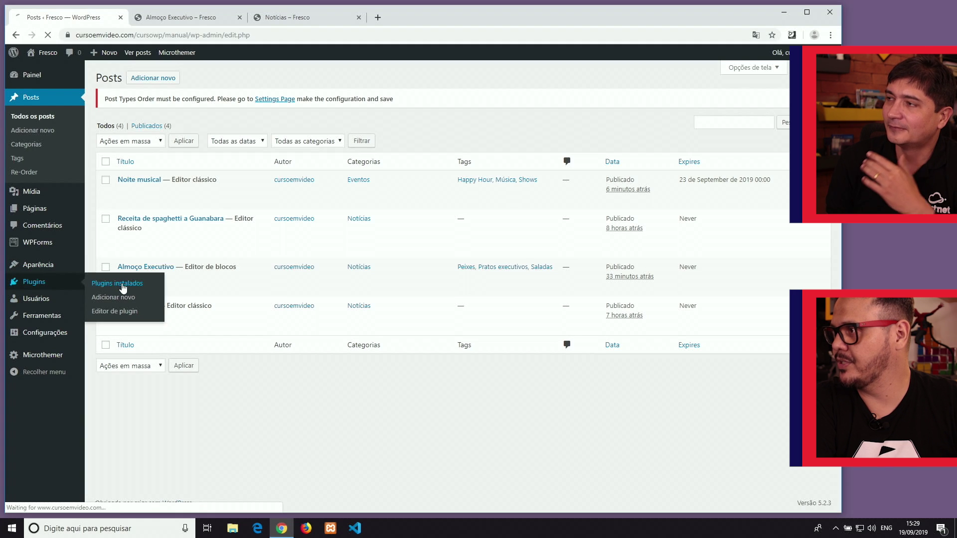
scroll(236, 474, down, 3)
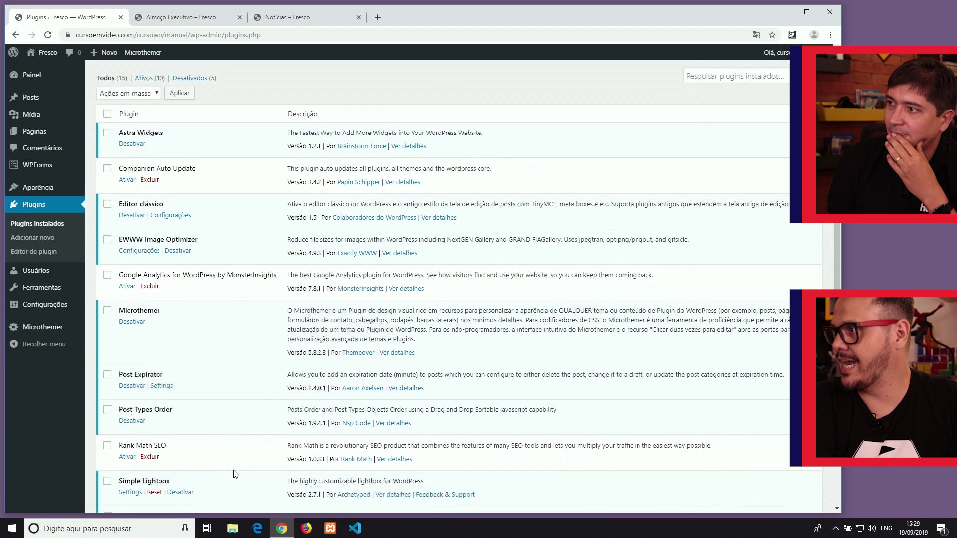
scroll(236, 474, down, 1)
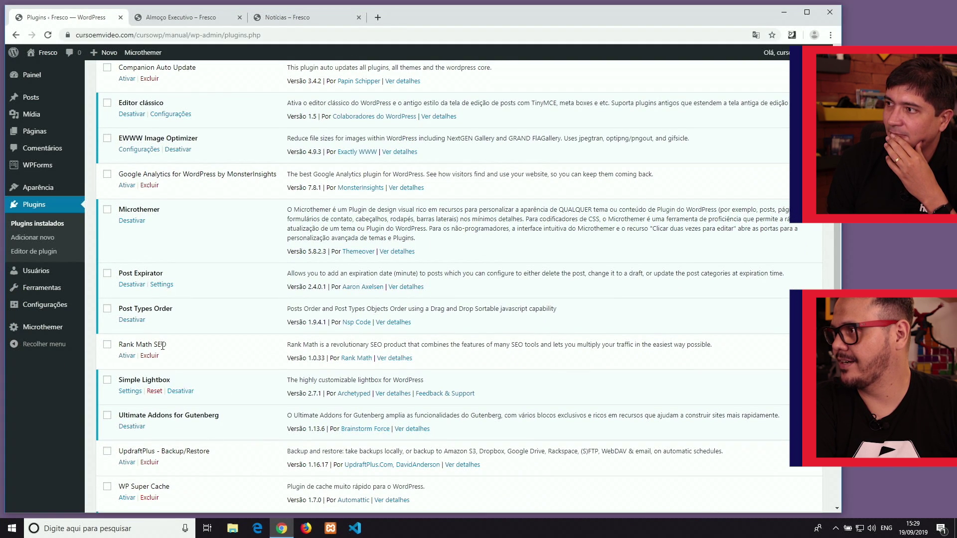
click(128, 323)
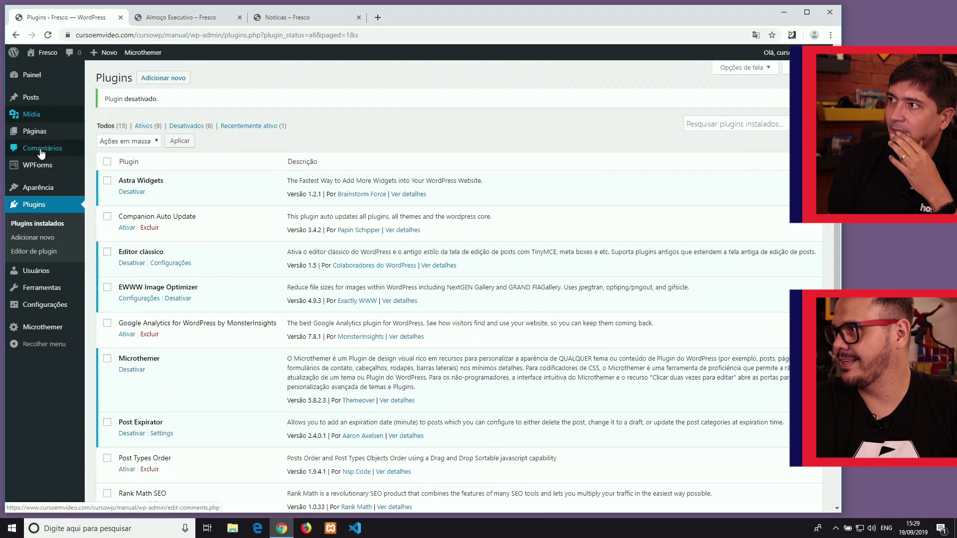
Open the list of all posts and check their order with Post Types Order deactivated.
mouse_move(30, 98)
click(99, 103)
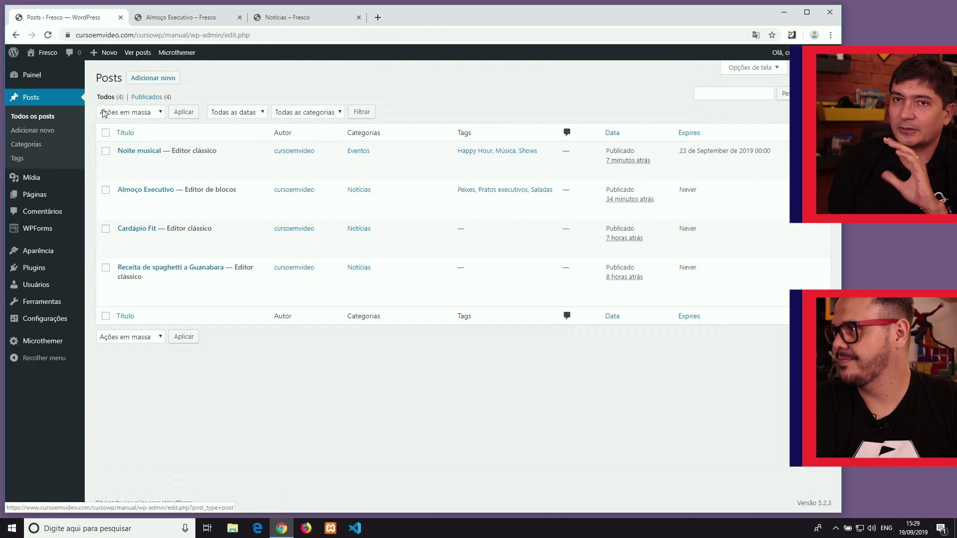
drag(101, 294, 271, 302)
click(273, 301)
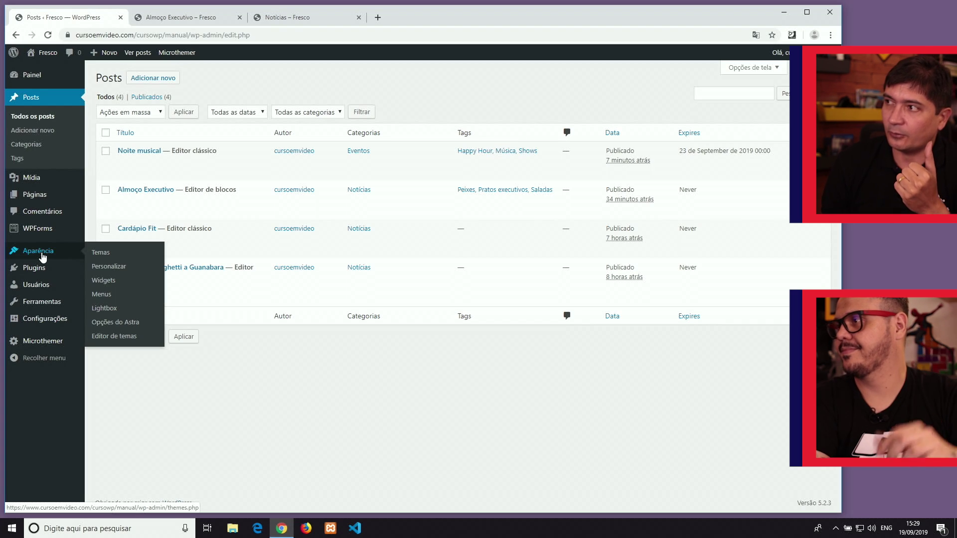
Open the writing settings and set the default e-mail category to Notícias.
mouse_move(42, 322)
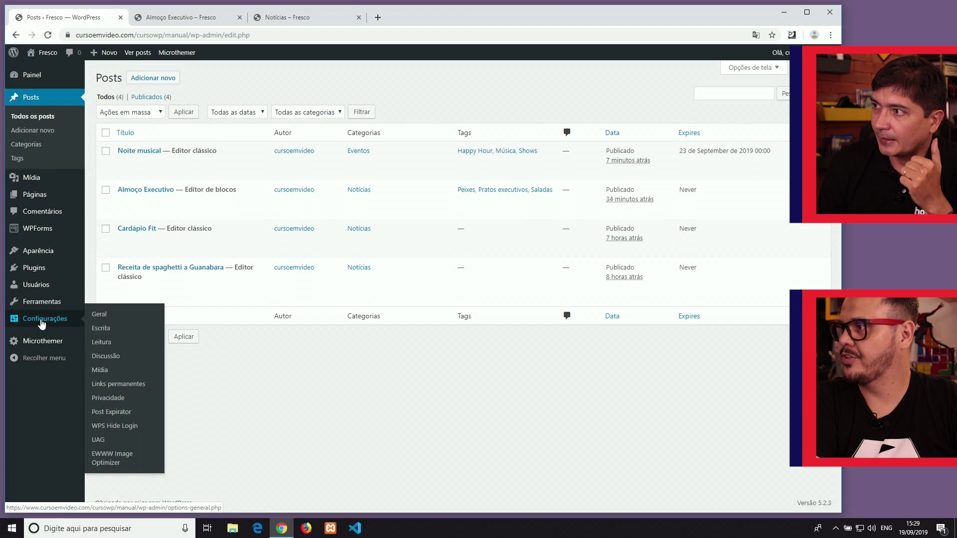
click(105, 331)
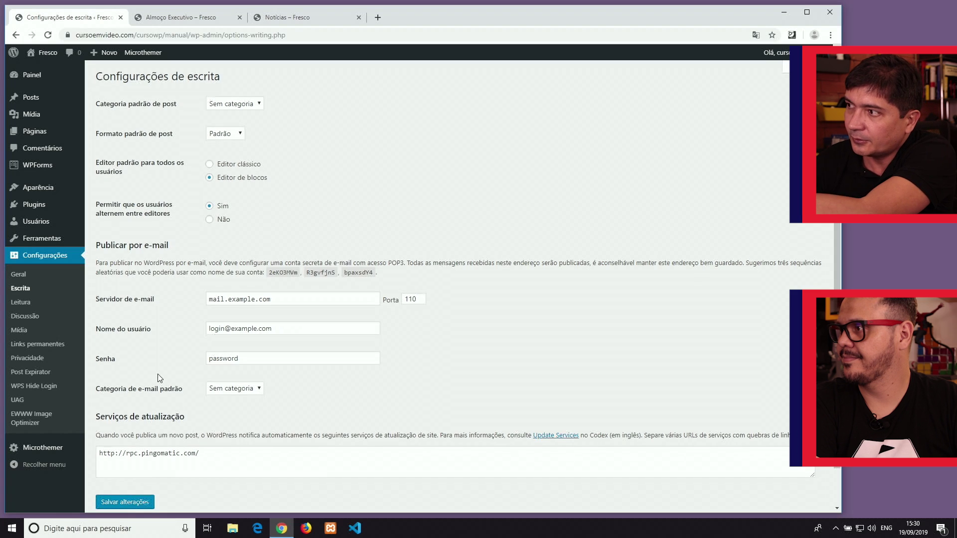
scroll(158, 377, down, 2)
click(227, 352)
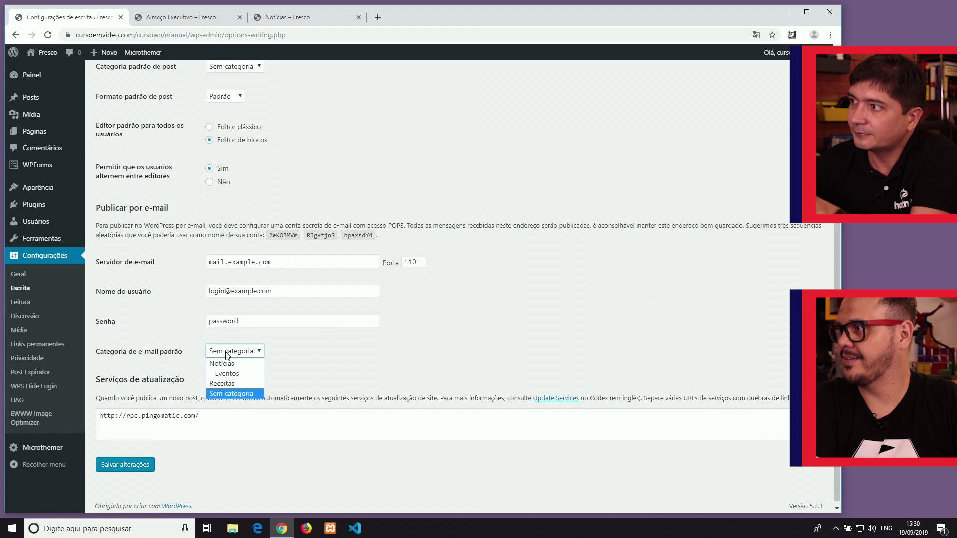
click(227, 363)
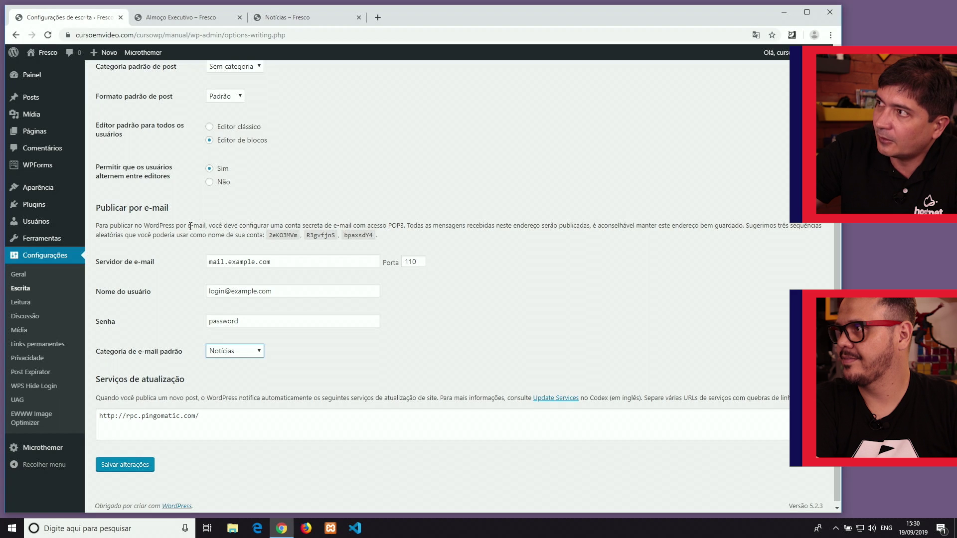
Select Editor de blocos as the default editor for all users and save the writing settings.
scroll(190, 224, up, 2)
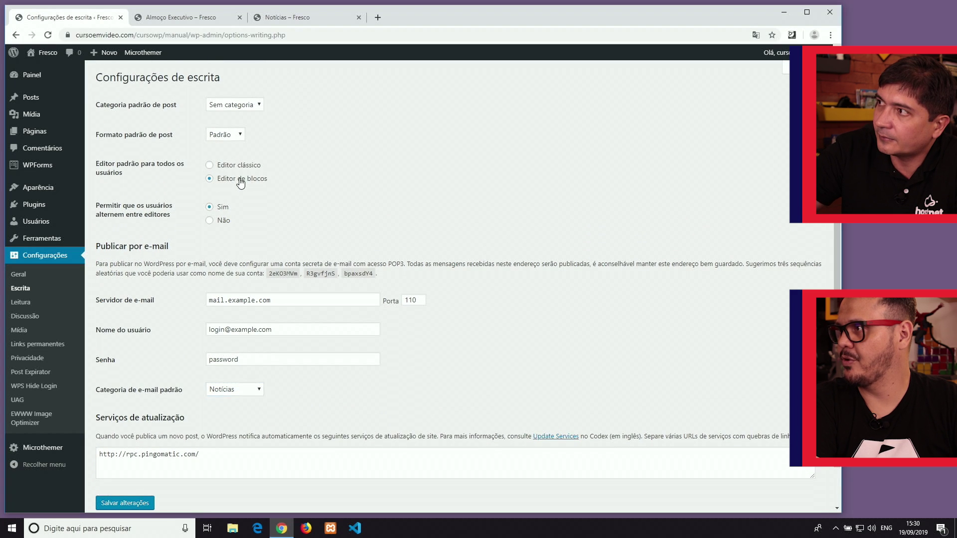
click(237, 167)
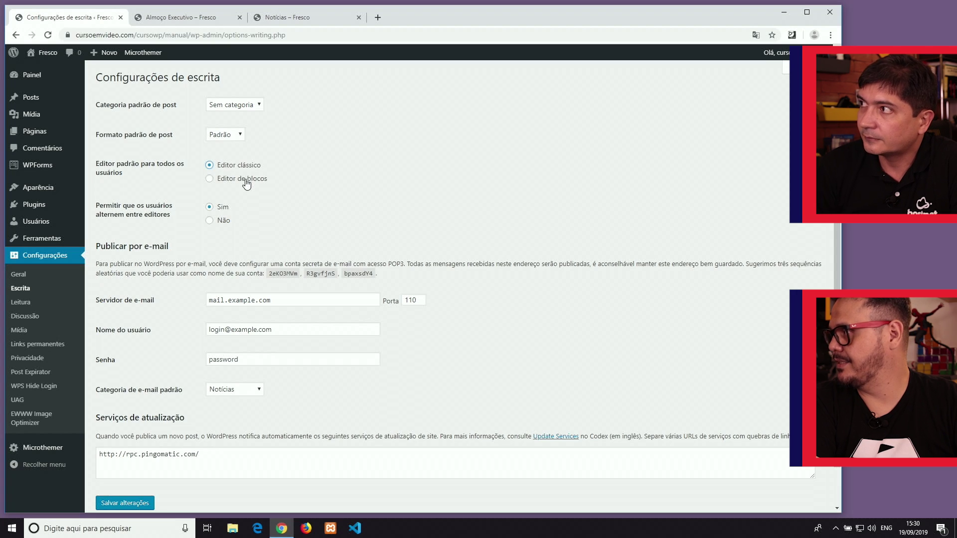
click(234, 180)
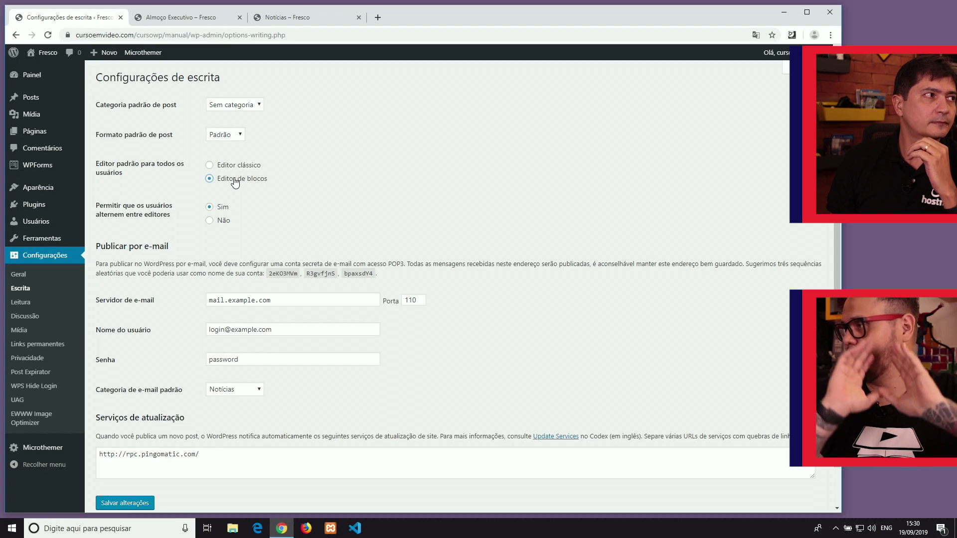
click(234, 166)
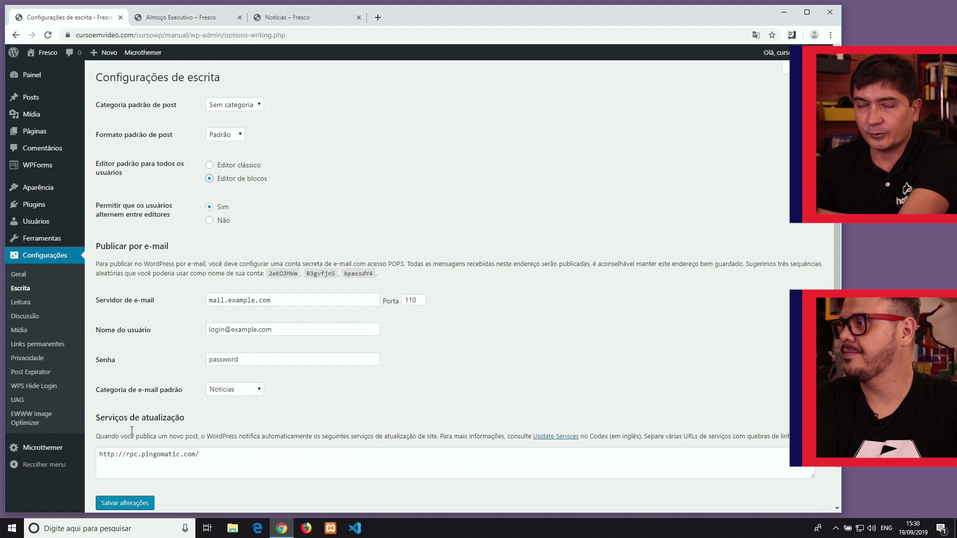
click(122, 503)
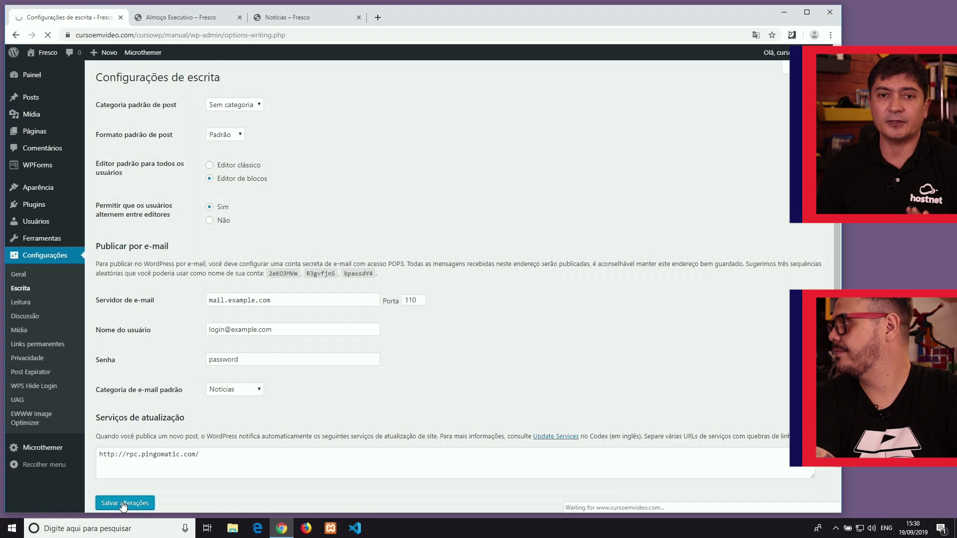